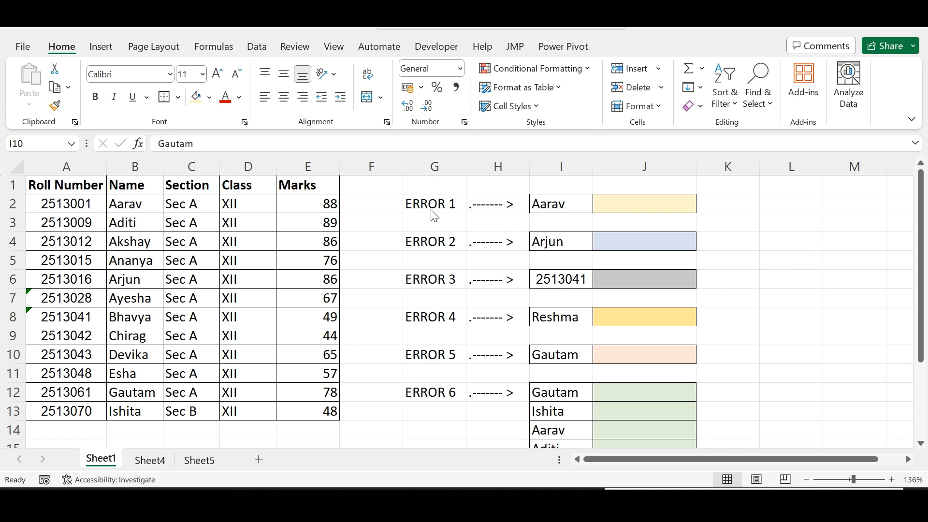
pyautogui.click(630, 199)
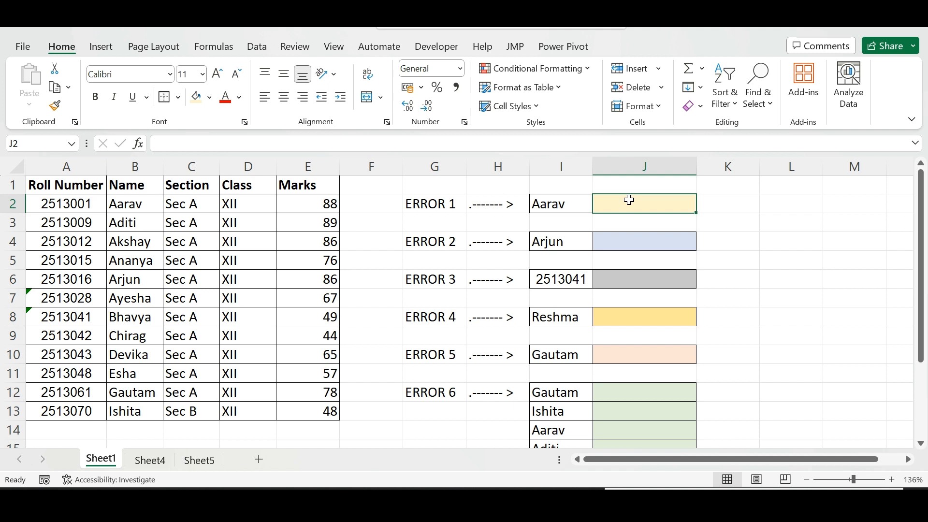
pyautogui.click(540, 203)
pyautogui.scroll(1, 799, 266)
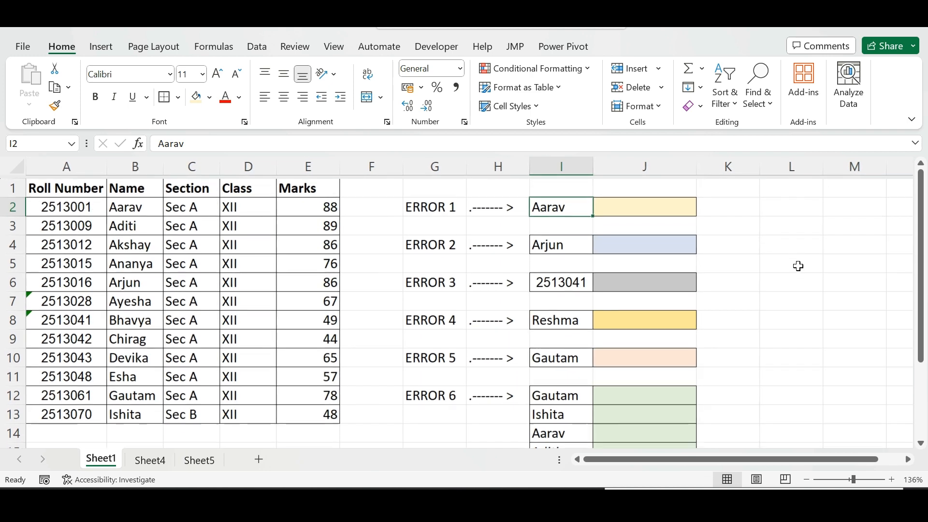
pyautogui.scroll(-1, 798, 266)
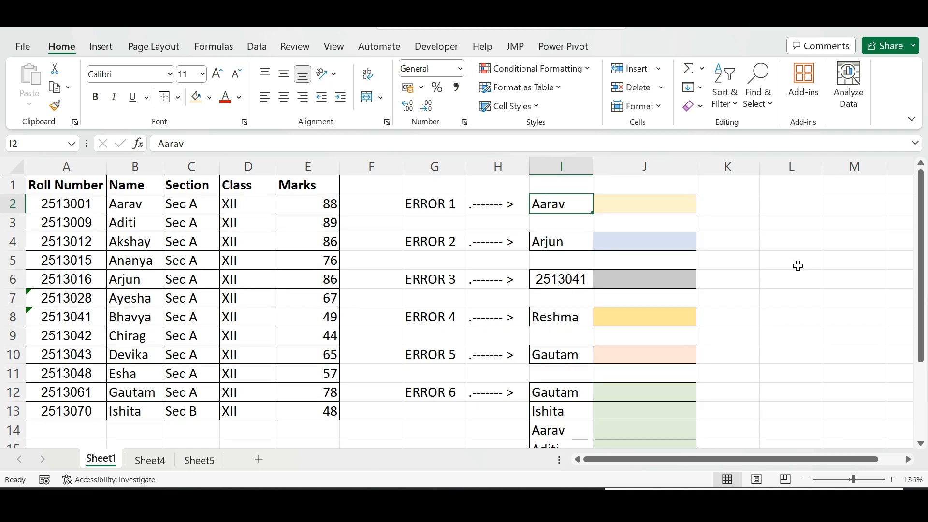
pyautogui.hscroll(1, 798, 265)
pyautogui.click(765, 260)
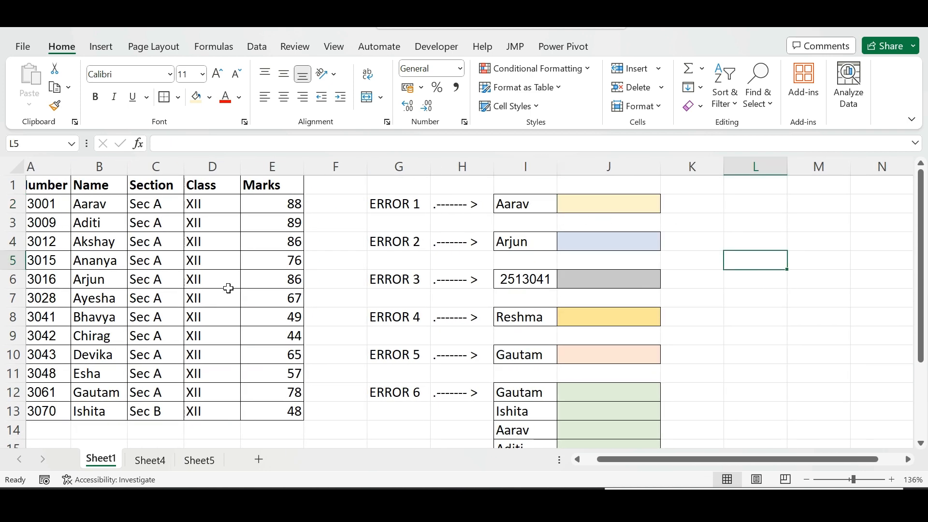
pyautogui.click(98, 300)
pyautogui.hscroll(-1, 98, 300)
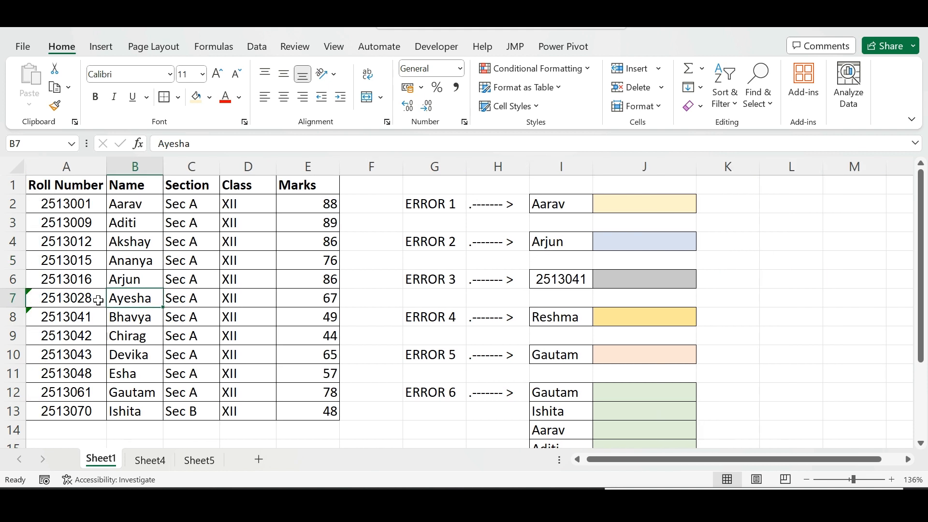
pyautogui.click(54, 243)
pyautogui.hotkey('ctrl', 'c')
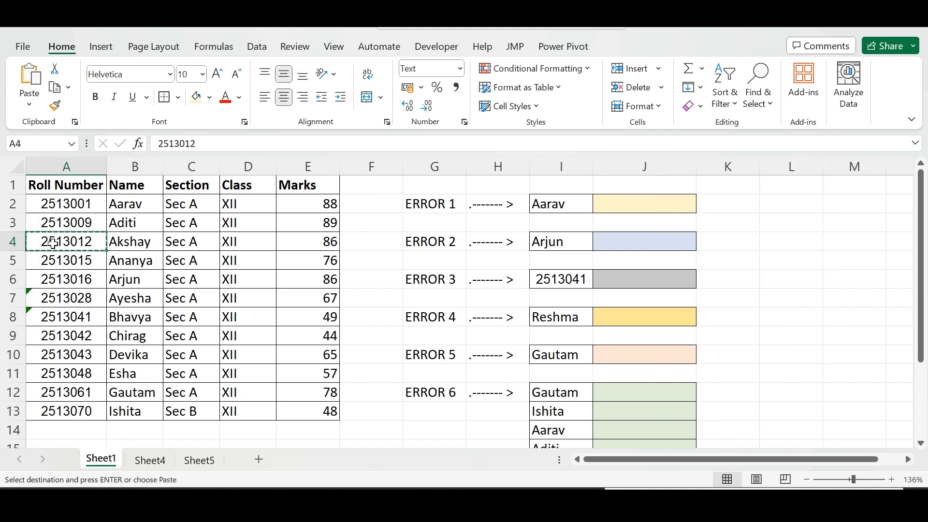
pyautogui.hscroll(4, 628, 294)
pyautogui.click(656, 269)
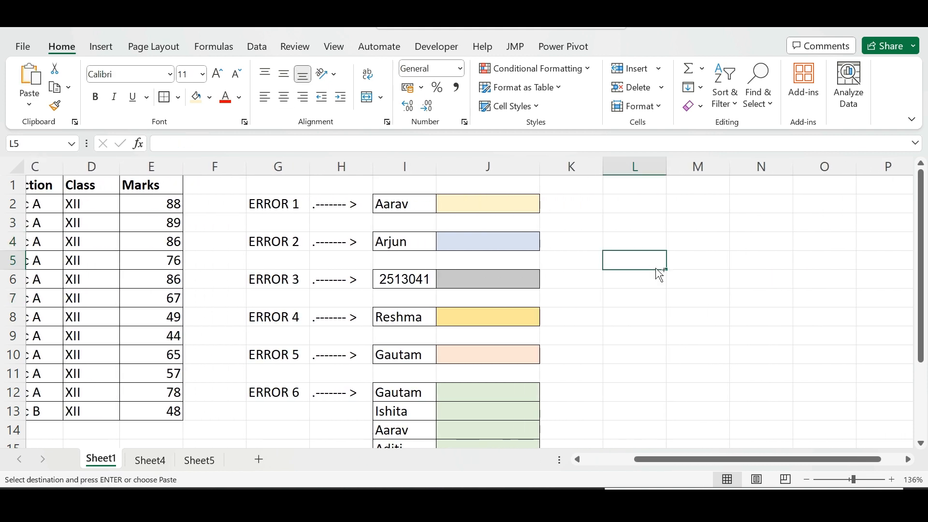
pyautogui.hotkey('ctrl', 'v')
# Enter =VLOOKUP(L5,A2:E6,2,0) in M5 to return the name for the roll number in L5
pyautogui.click(696, 259)
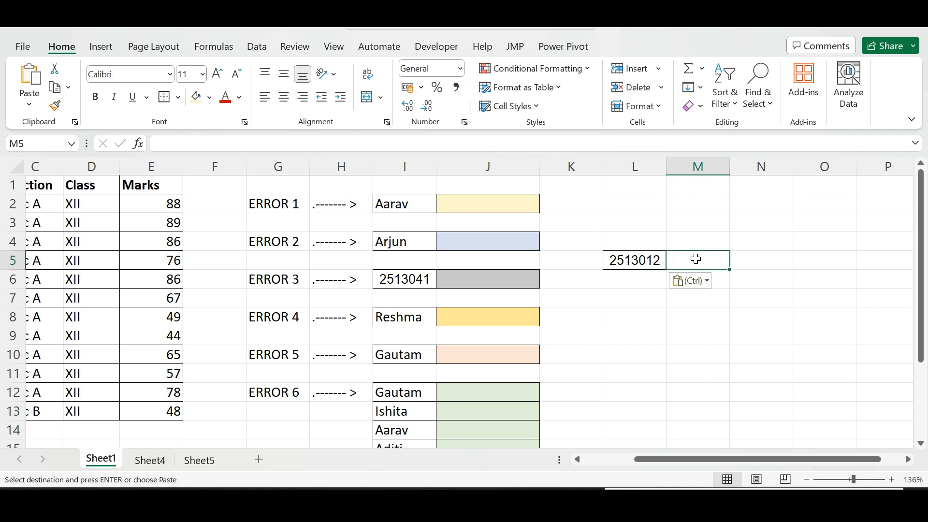
pyautogui.write('=vlook')
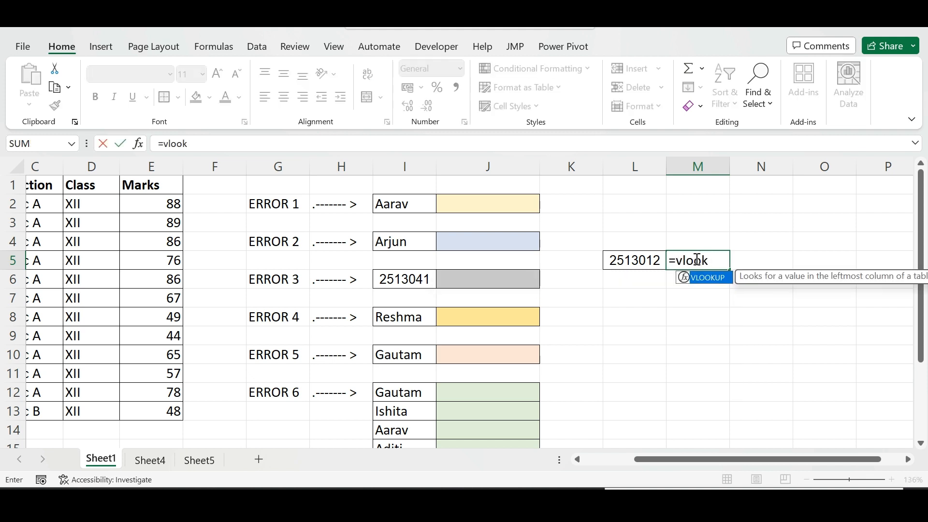
pyautogui.press('Tab')
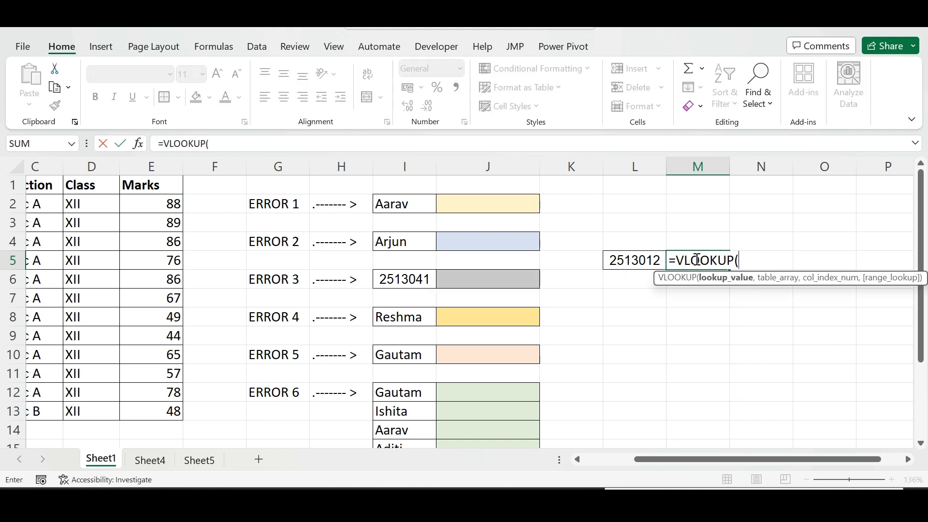
pyautogui.click(631, 260)
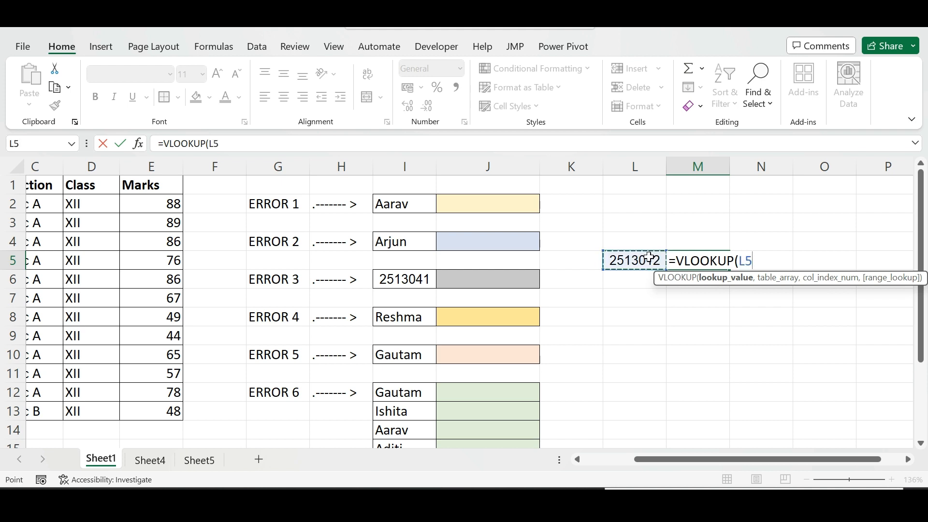
pyautogui.write(',')
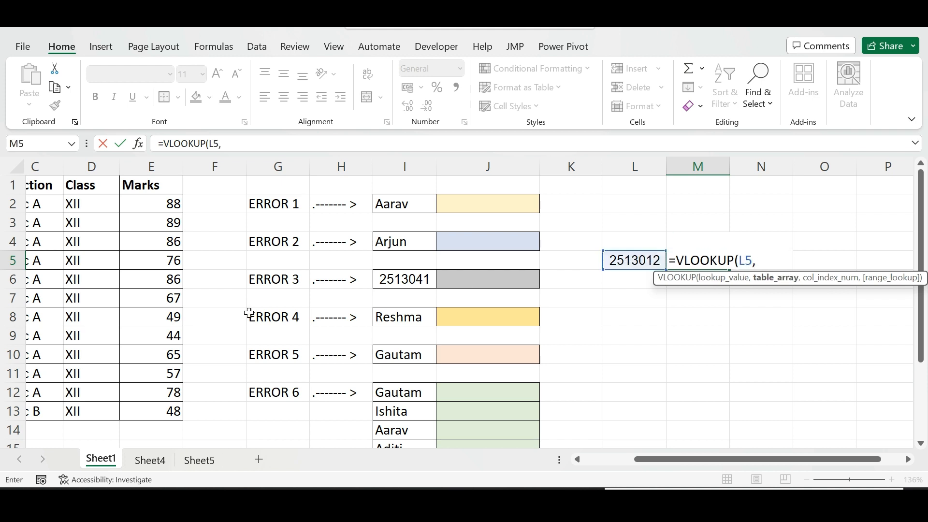
pyautogui.hscroll(-3, 249, 314)
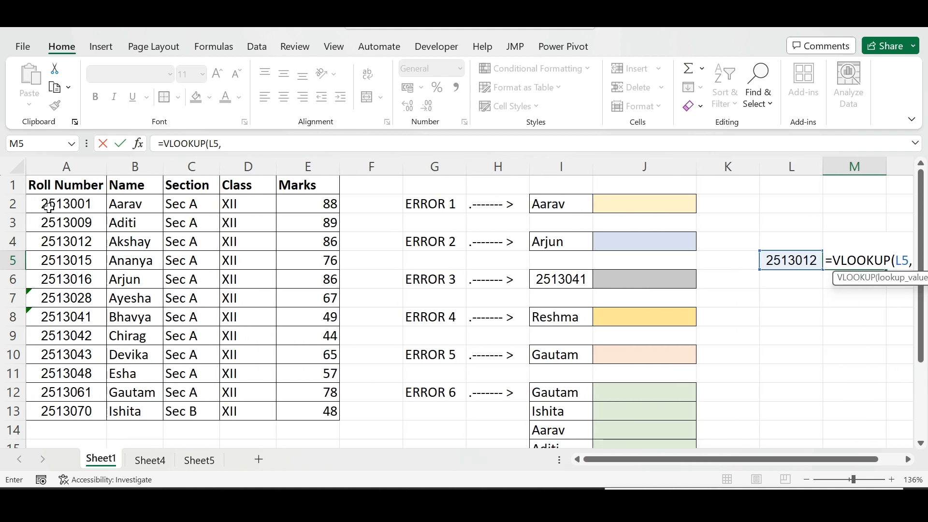
pyautogui.moveTo(48, 208); pyautogui.dragTo(296, 271)
pyautogui.click(258, 145)
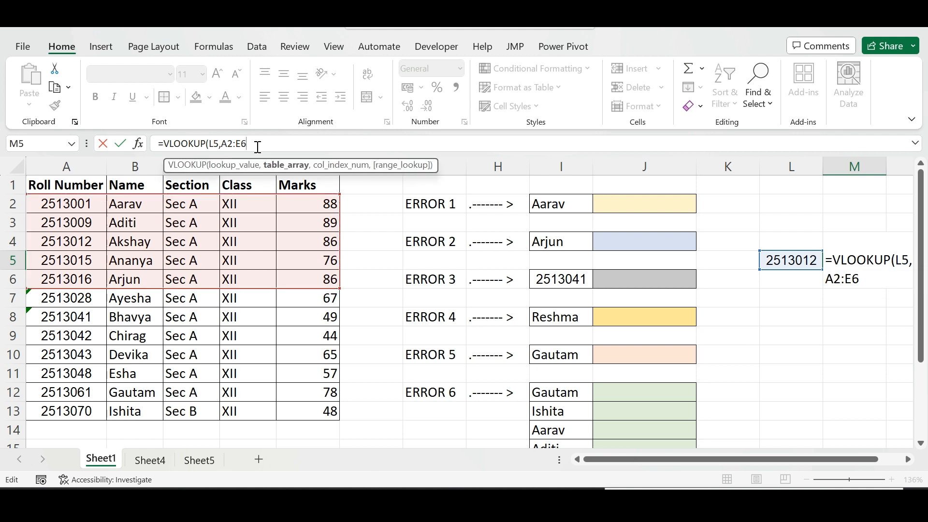
pyautogui.write(',')
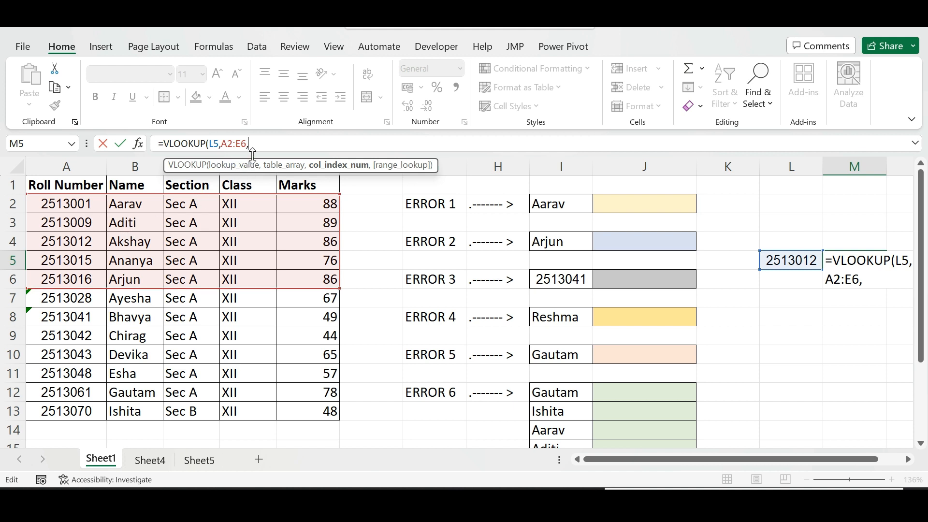
pyautogui.write('2,0')
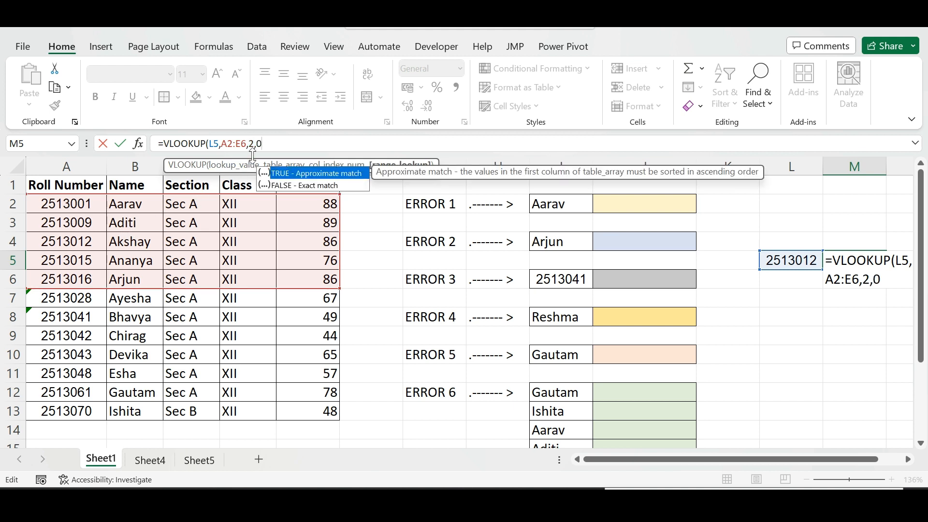
pyautogui.press('Return')
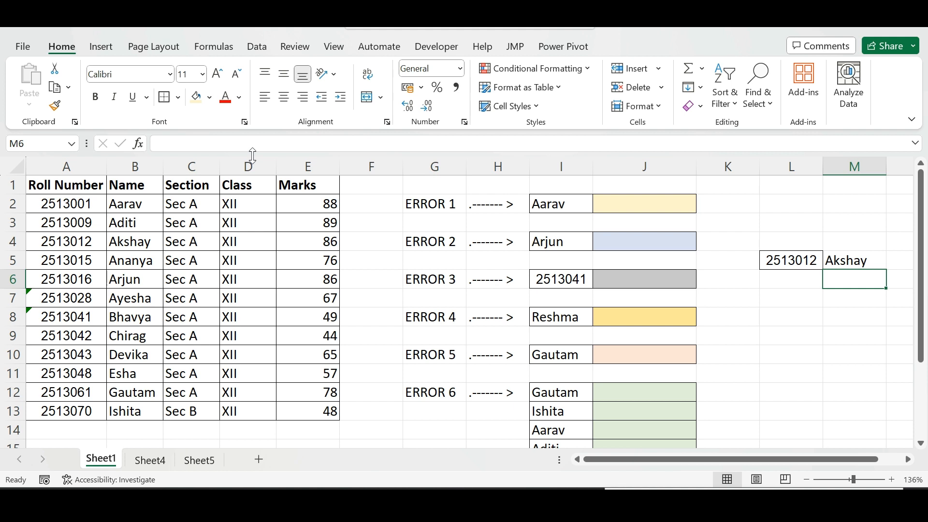
pyautogui.click(831, 259)
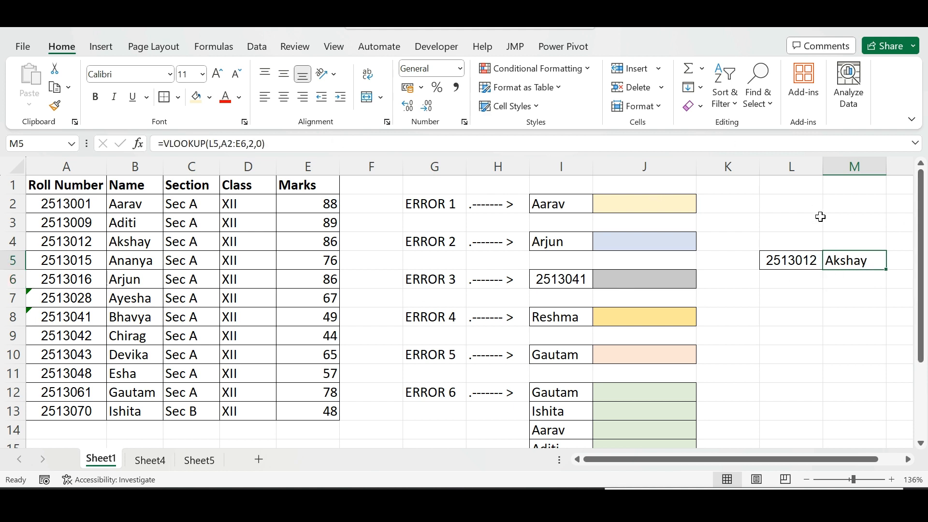
pyautogui.moveTo(791, 262); pyautogui.dragTo(841, 264)
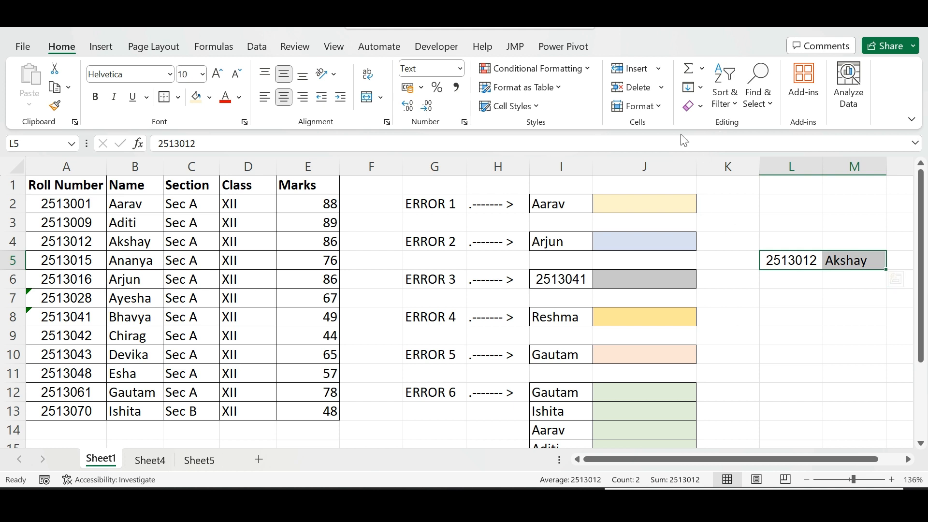
# Enter =VLOOKUP(I2,A1:E5,5,0) in J2 to look up Aarav's marks
pyautogui.click(648, 200)
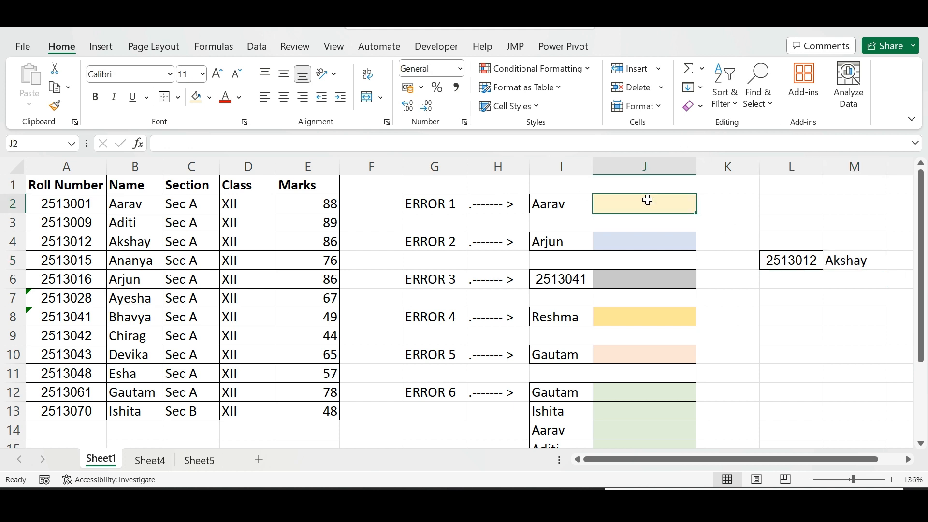
pyautogui.write('=vlook')
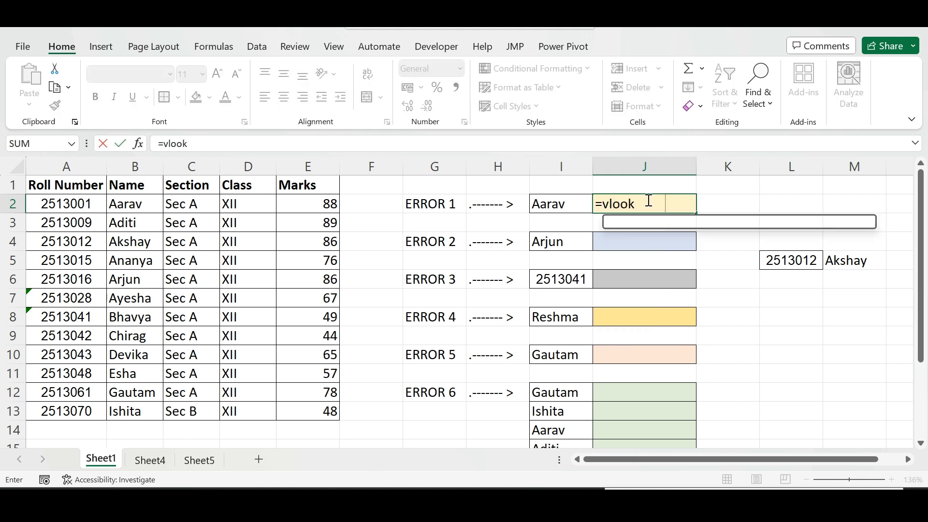
pyautogui.press('Tab')
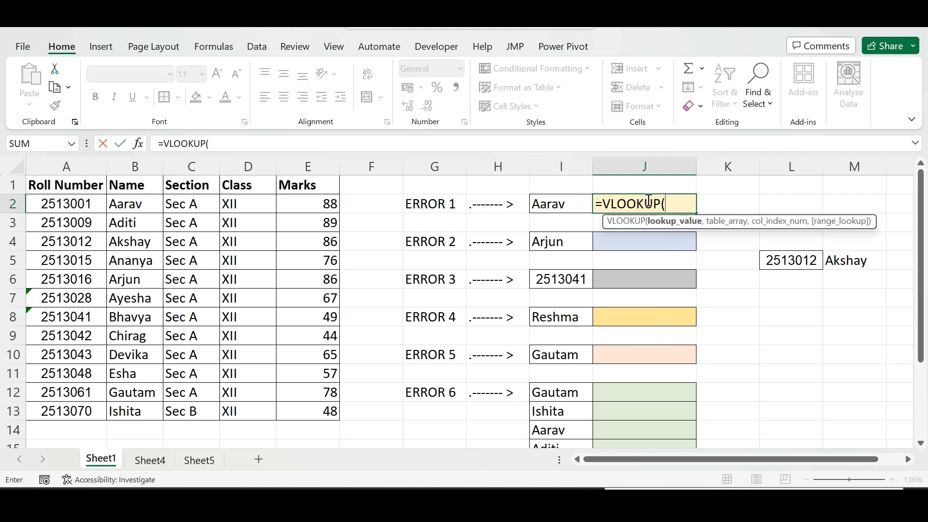
pyautogui.click(568, 203)
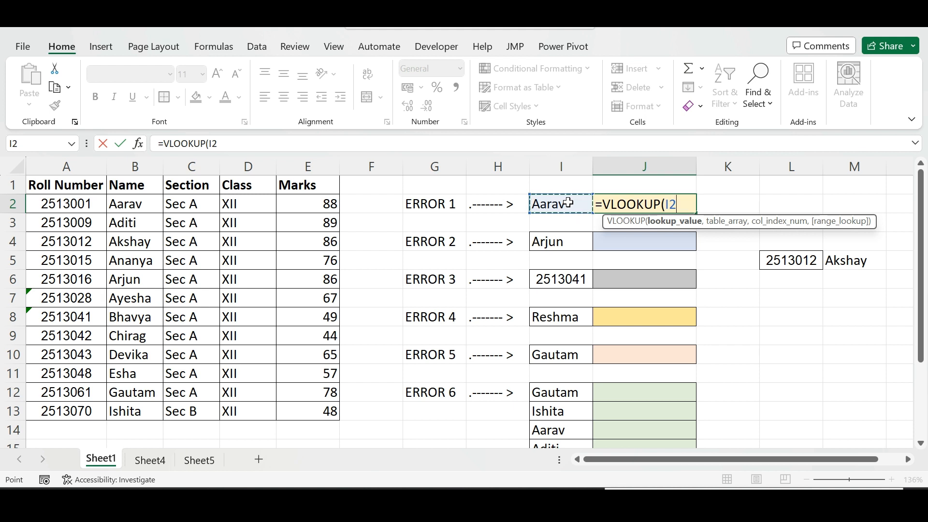
pyautogui.write(',')
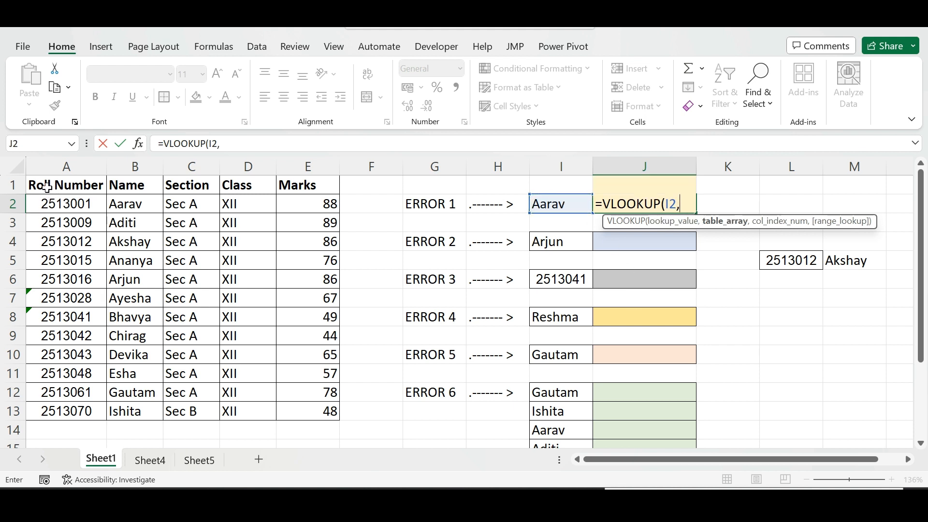
pyautogui.moveTo(47, 187); pyautogui.dragTo(302, 265)
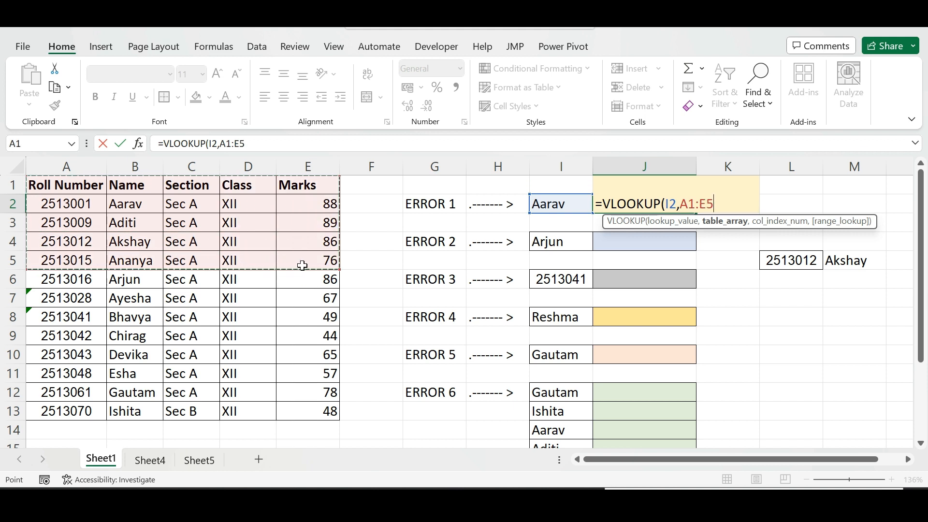
pyautogui.write(',')
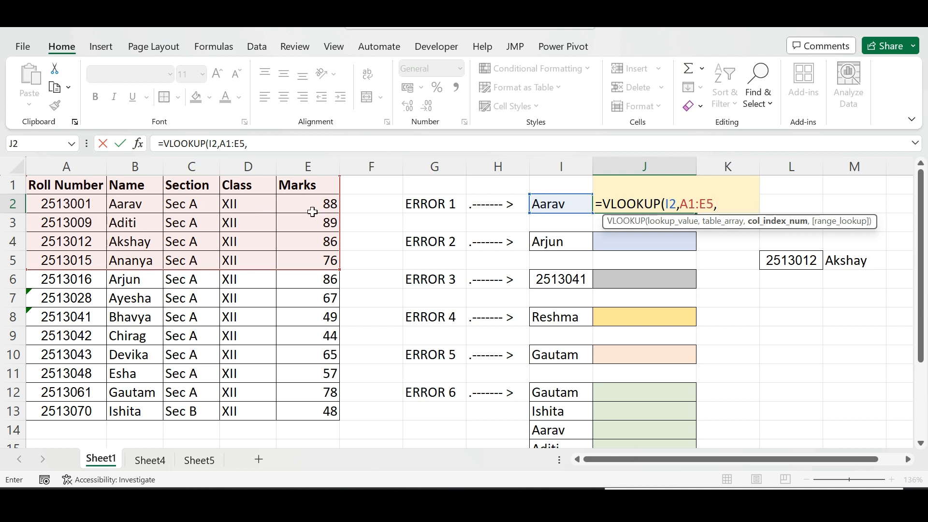
pyautogui.write('5,')
pyautogui.press('Return')
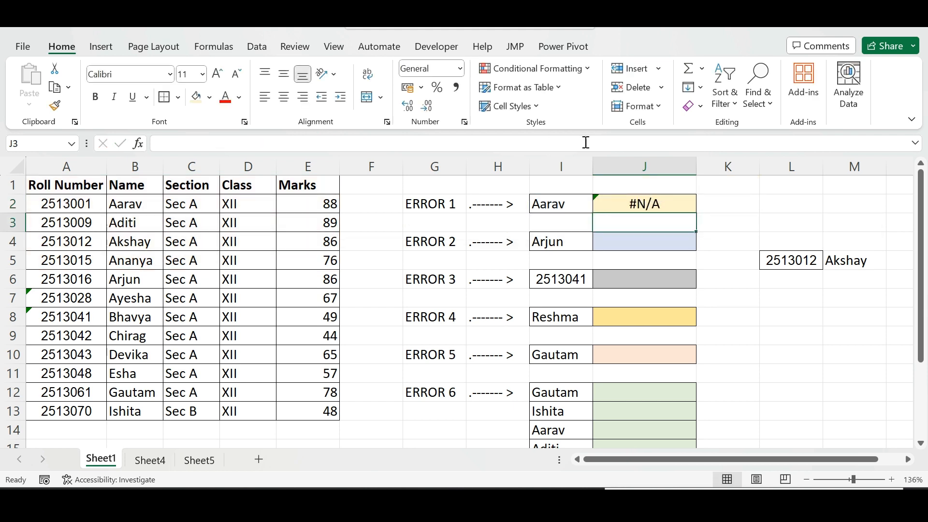
# Open the error options for the #N/A result in J2
pyautogui.click(637, 207)
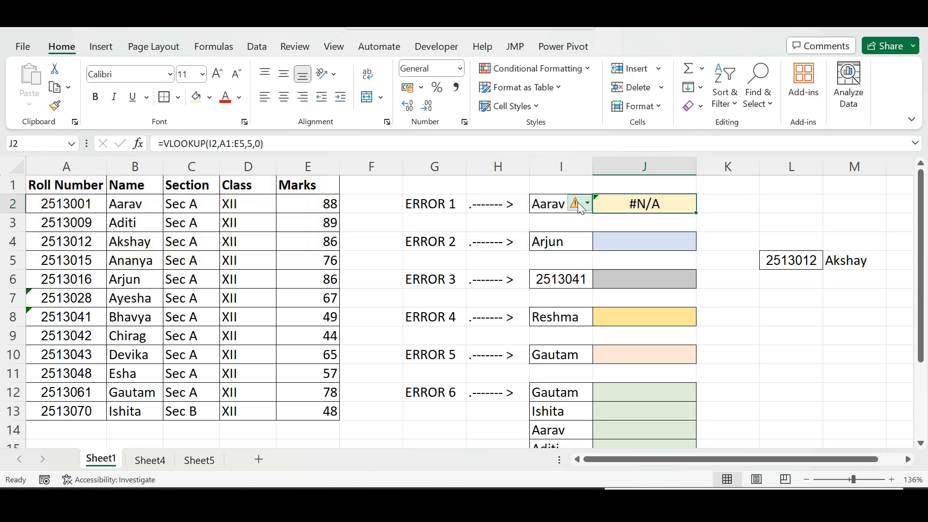
pyautogui.click(590, 205)
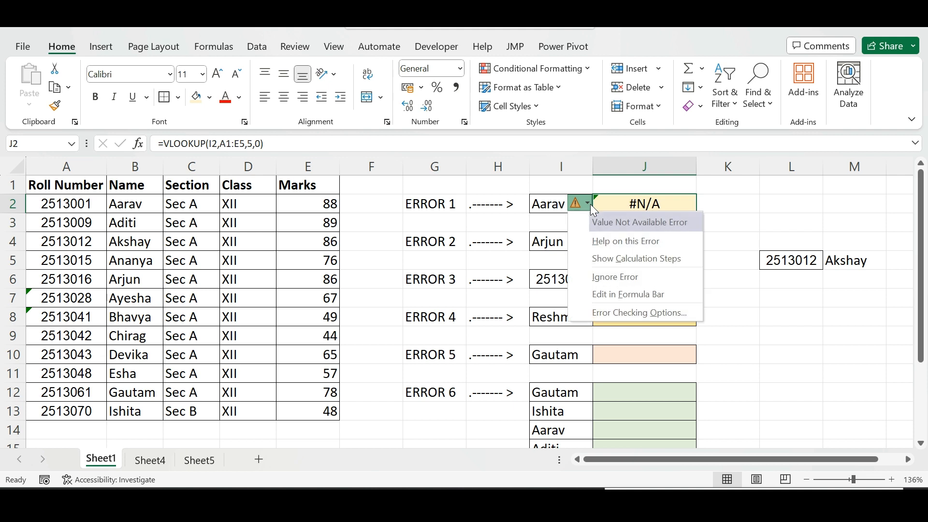
pyautogui.click(654, 205)
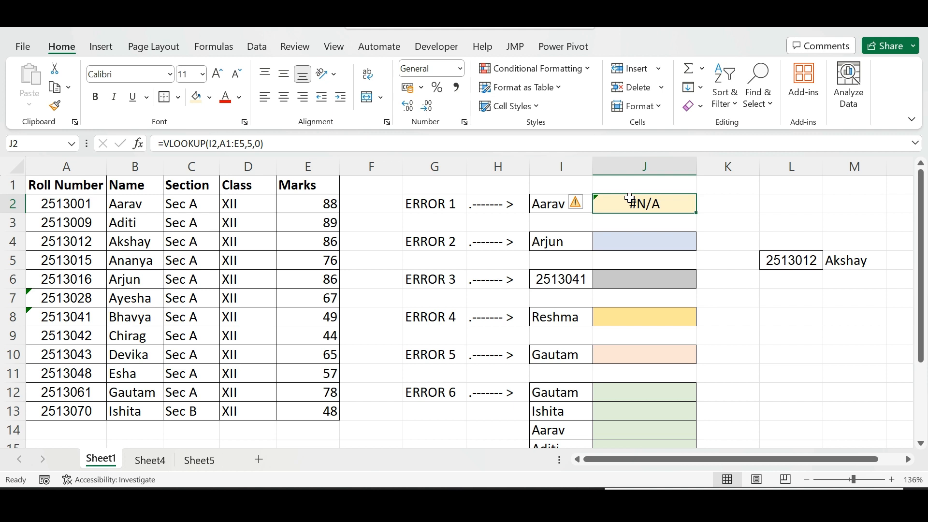
# Rewrite the formula in J2 as =VLOOKUP(I2,B1:E6,4,0) so the lookup table starts at the Name column
pyautogui.doubleClick(632, 204)
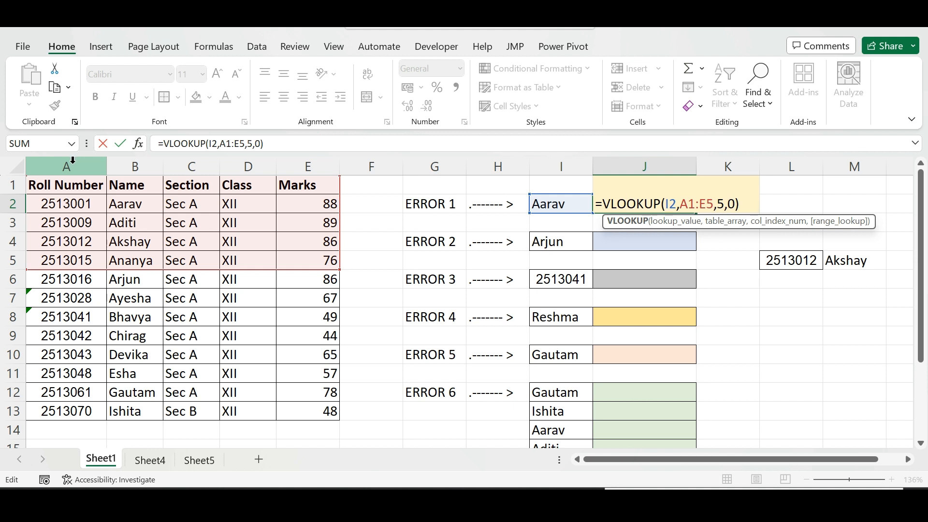
pyautogui.click(677, 198)
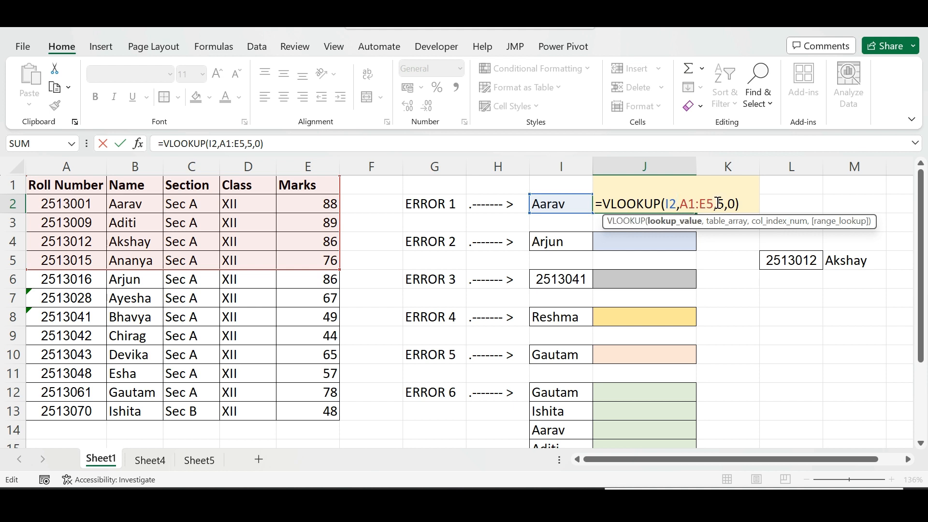
pyautogui.moveTo(737, 203); pyautogui.dragTo(679, 203)
pyautogui.press('BackSpace')
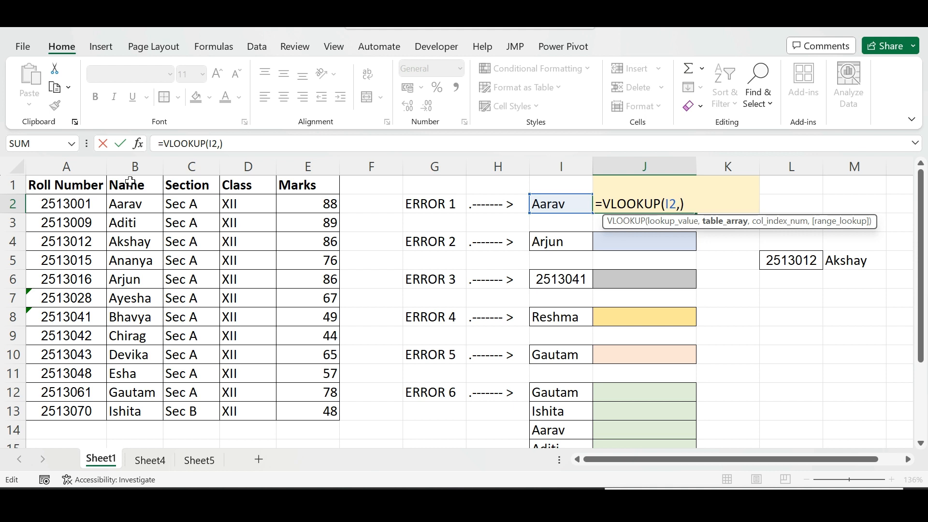
pyautogui.moveTo(130, 182); pyautogui.dragTo(312, 278)
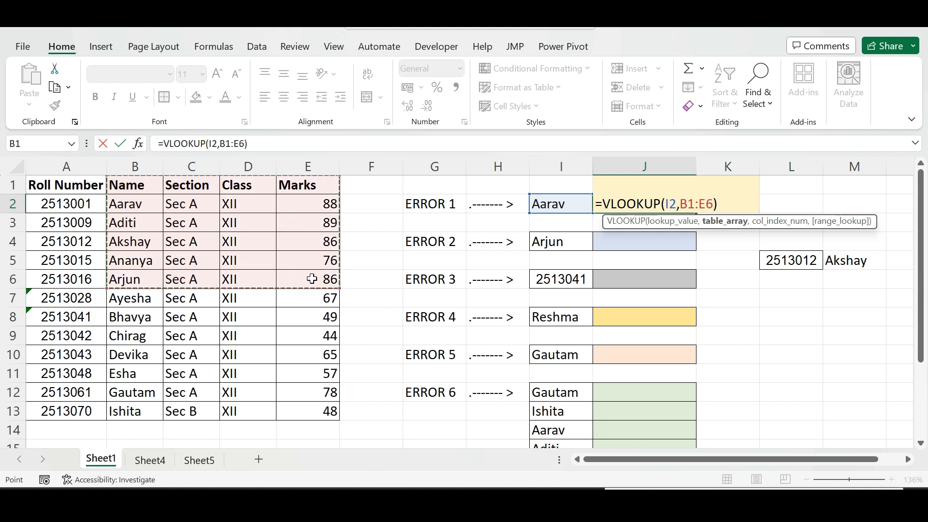
pyautogui.click(247, 143)
pyautogui.write(',')
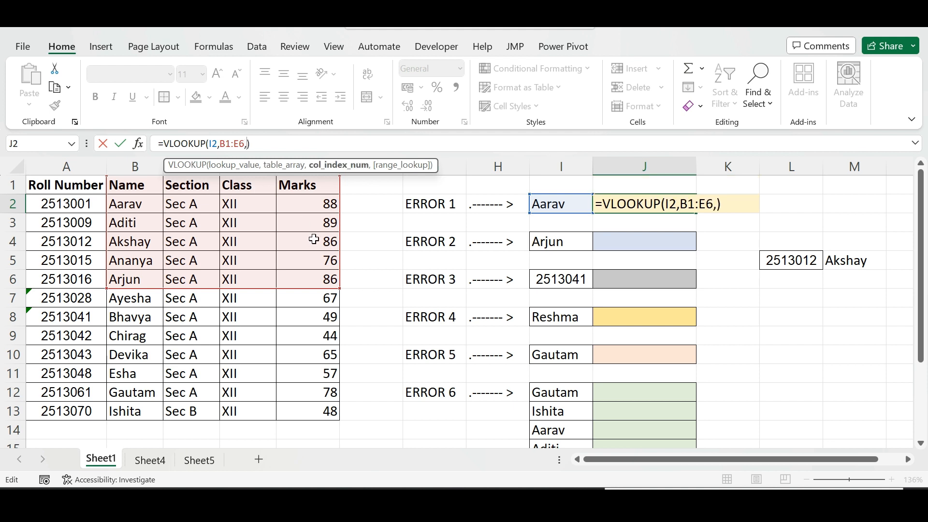
pyautogui.write('4')
pyautogui.write(',0')
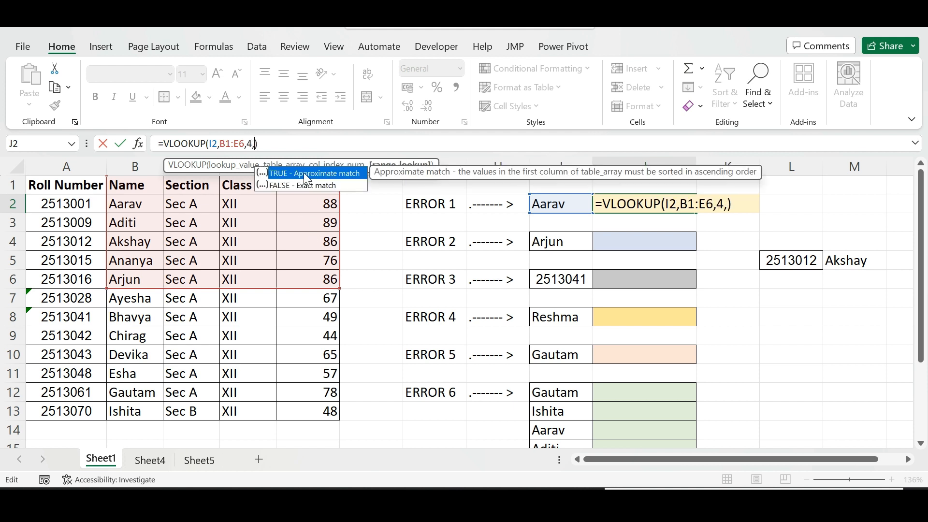
pyautogui.press('Return')
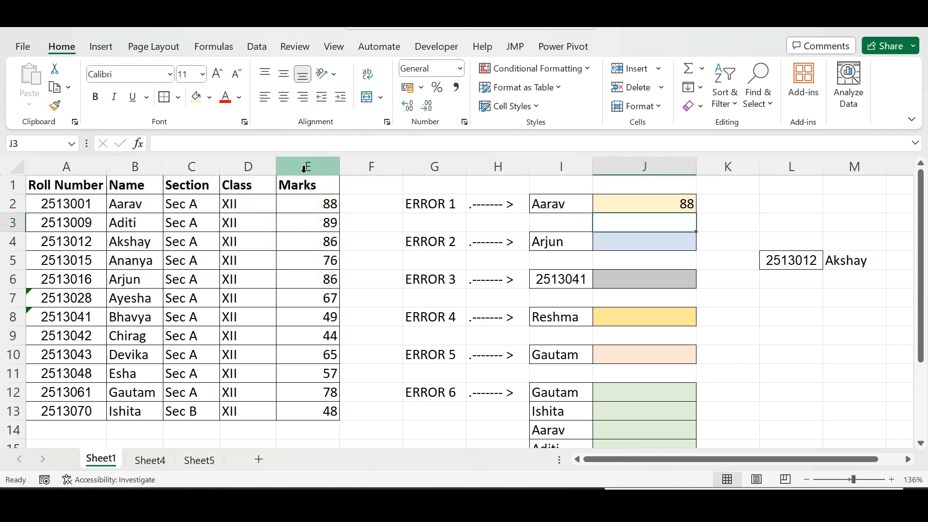
# Compare J2's result with Aarav's marks in the Marks column
pyautogui.click(679, 200)
pyautogui.click(315, 206)
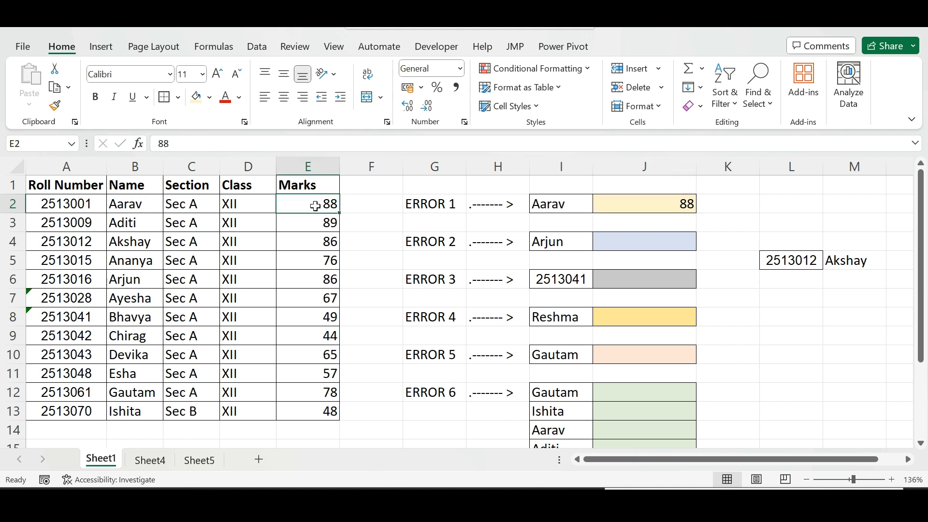
pyautogui.click(576, 206)
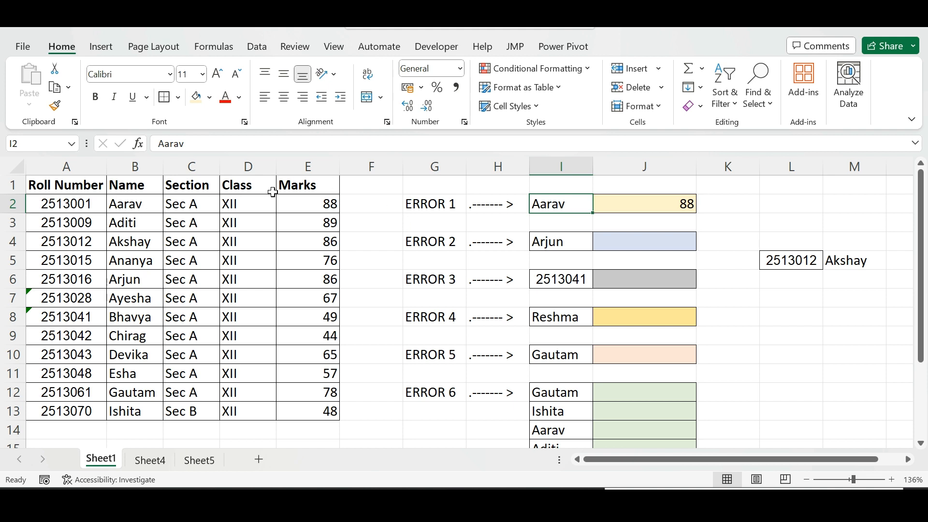
# Enter =VLOOKUP(I4,B1:E6,5,FALSE) in J4 to look up Arjun's marks
pyautogui.click(634, 244)
pyautogui.write('=vlook')
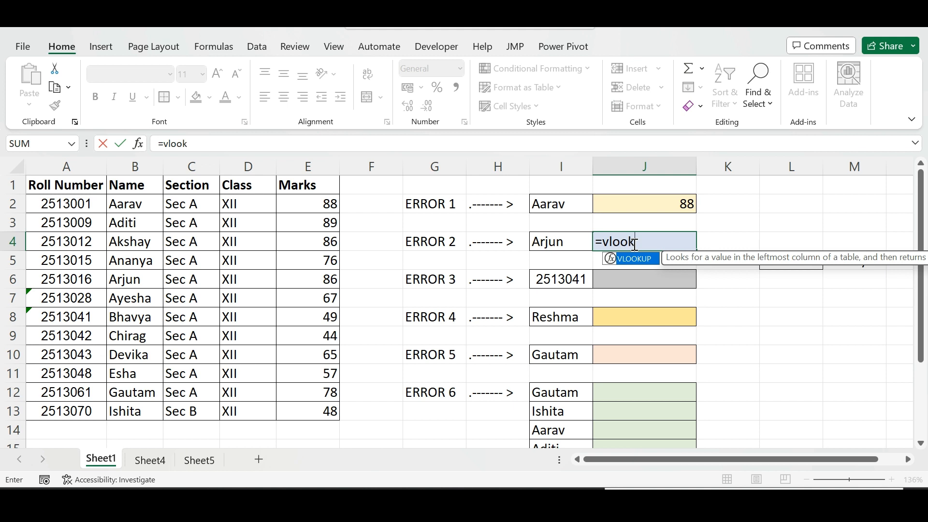
pyautogui.press('Tab')
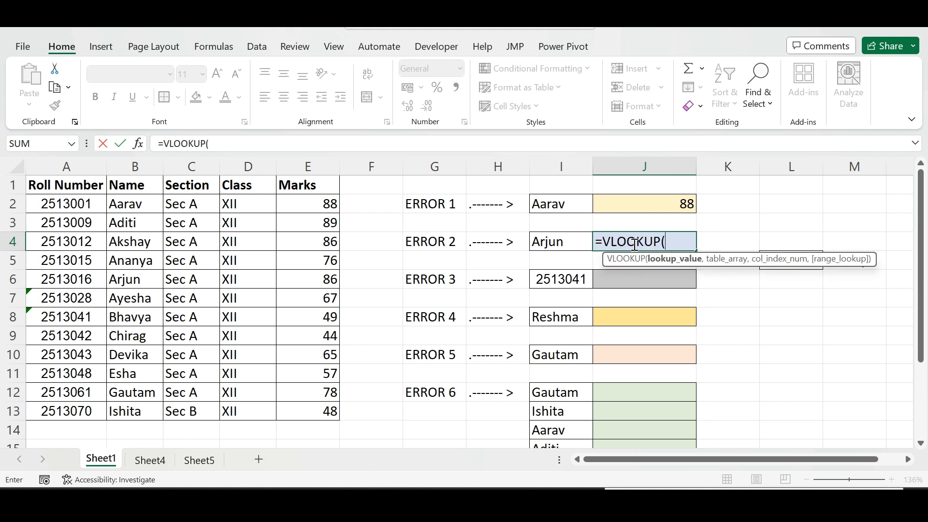
pyautogui.click(567, 241)
pyautogui.write(',')
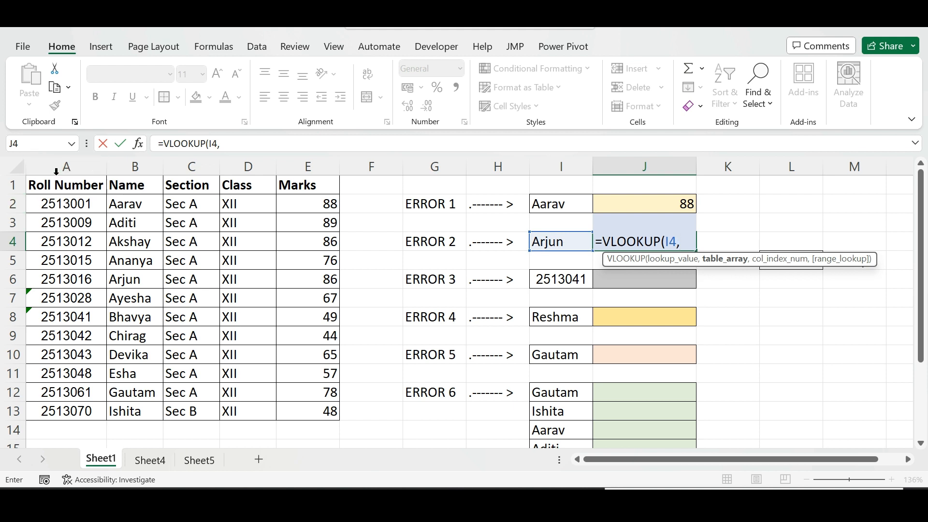
pyautogui.moveTo(136, 181); pyautogui.dragTo(295, 280)
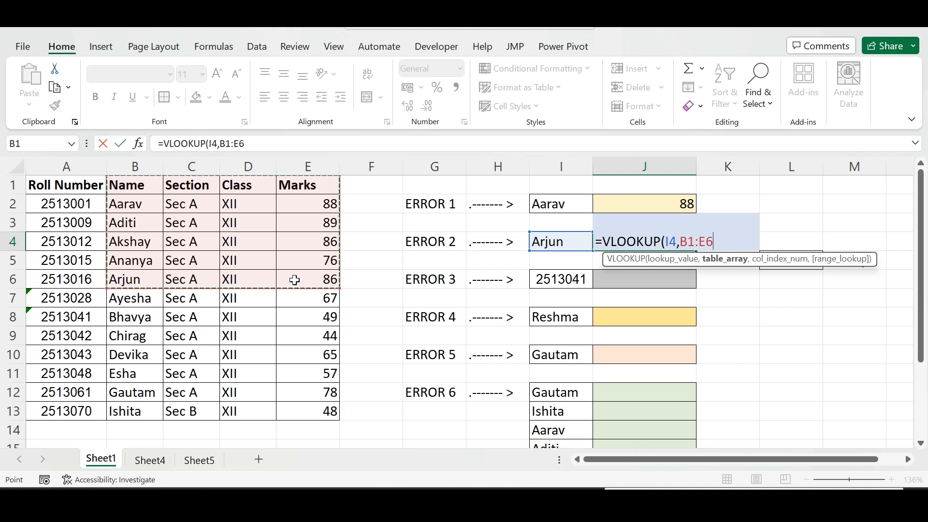
pyautogui.click(257, 147)
pyautogui.write(',')
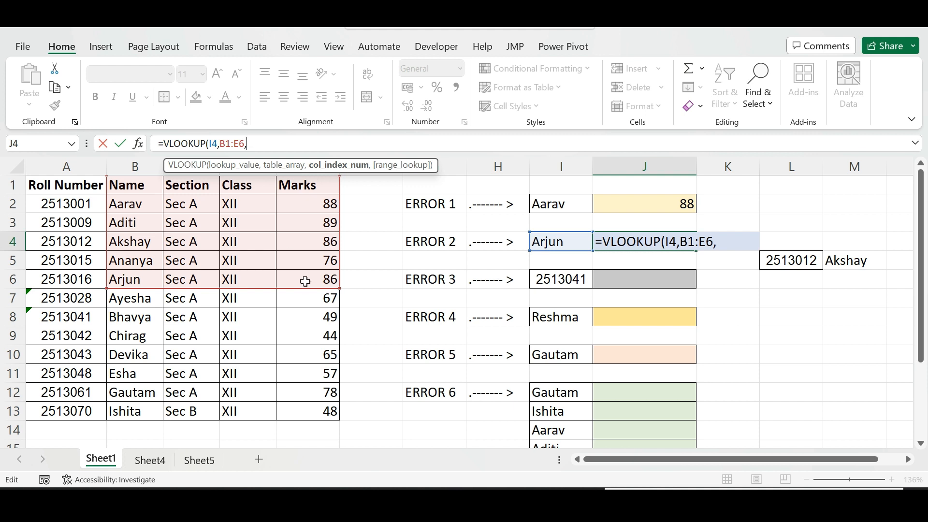
pyautogui.write('5,')
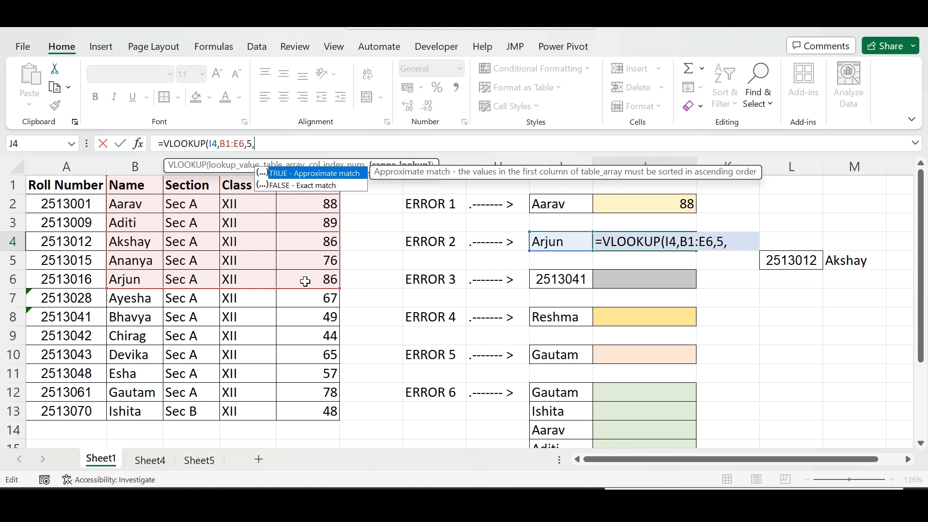
pyautogui.click(333, 188)
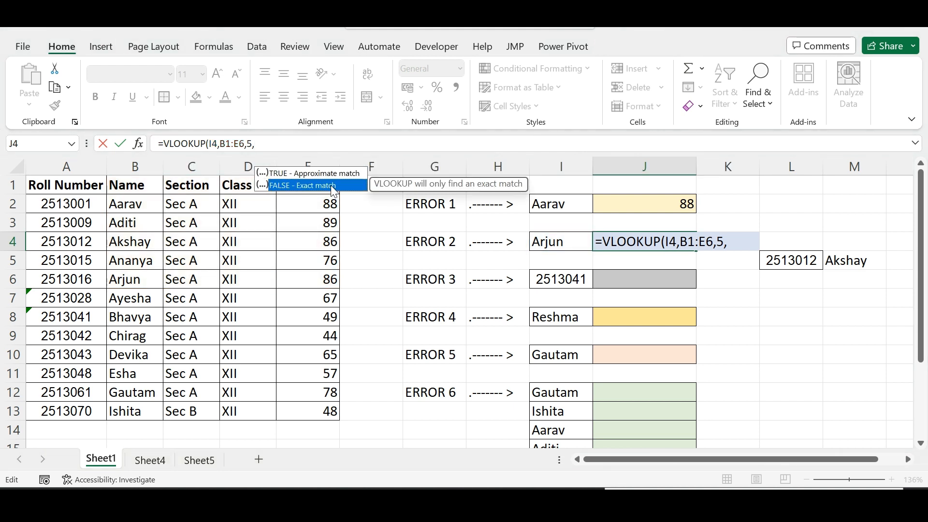
pyautogui.doubleClick(334, 187)
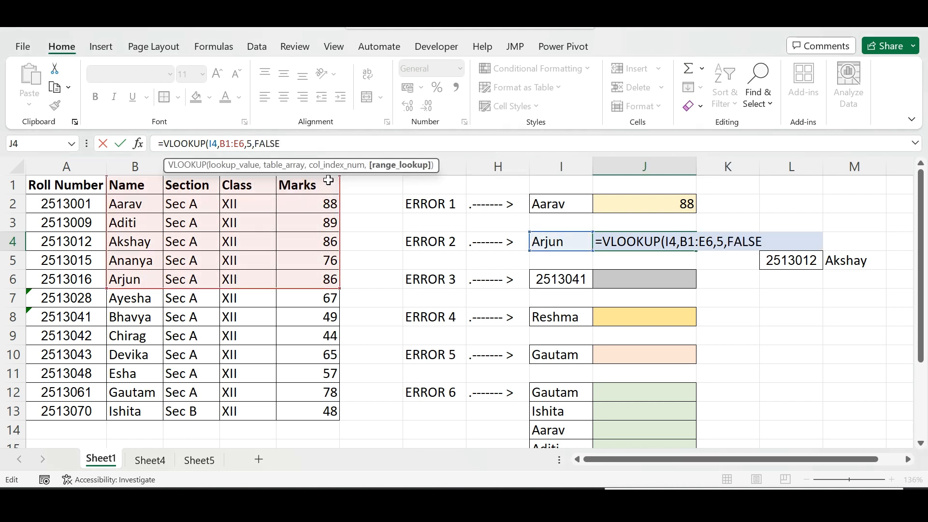
pyautogui.press('Return')
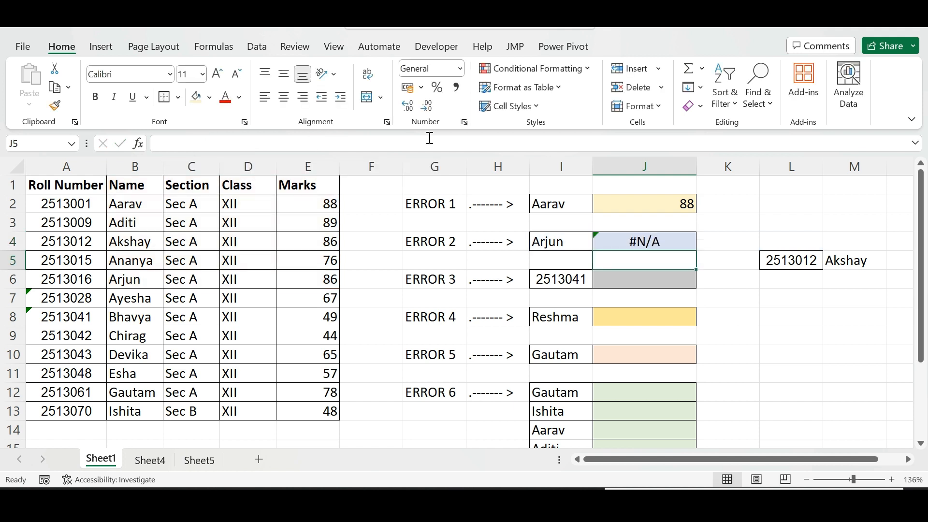
# Open the error options for the #N/A result in J4
pyautogui.click(660, 245)
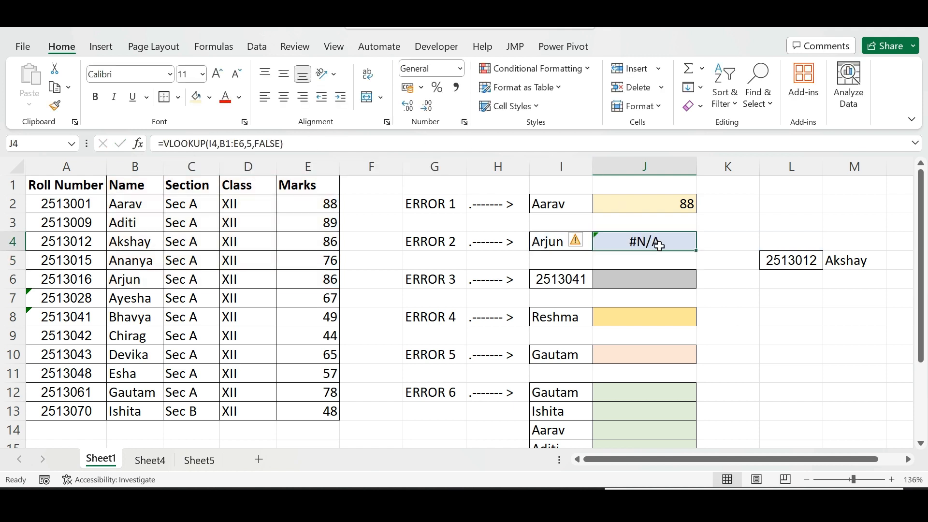
pyautogui.click(586, 243)
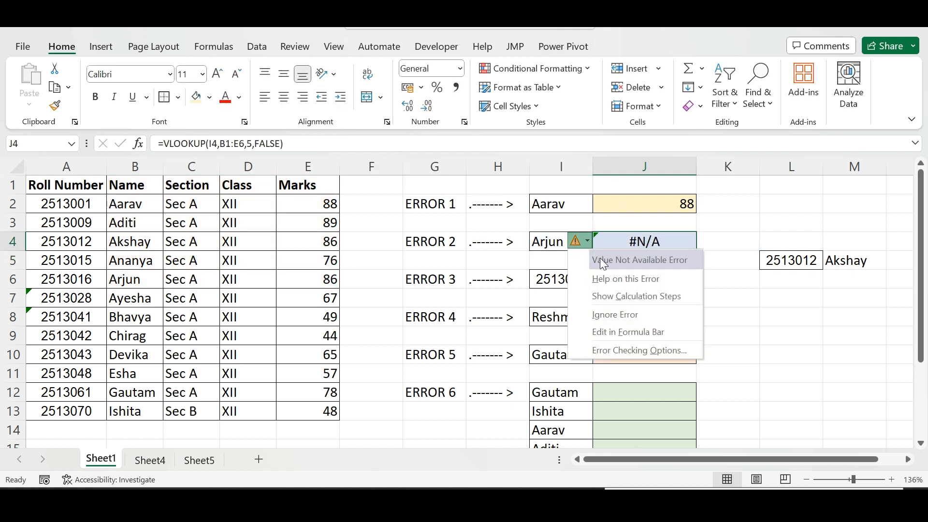
pyautogui.click(679, 240)
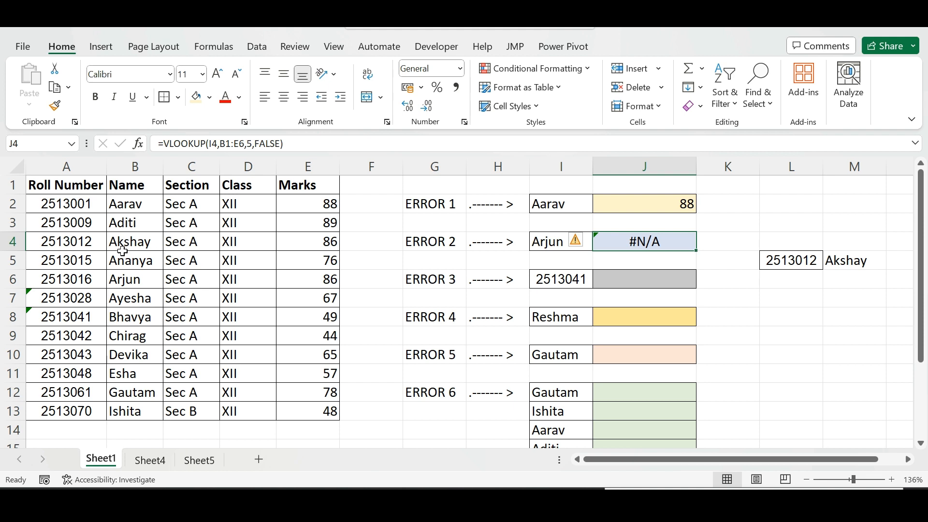
# Inspect Arjun's name and marks cells and the J4 formula without changing it
pyautogui.click(133, 280)
pyautogui.click(297, 287)
pyautogui.click(132, 279)
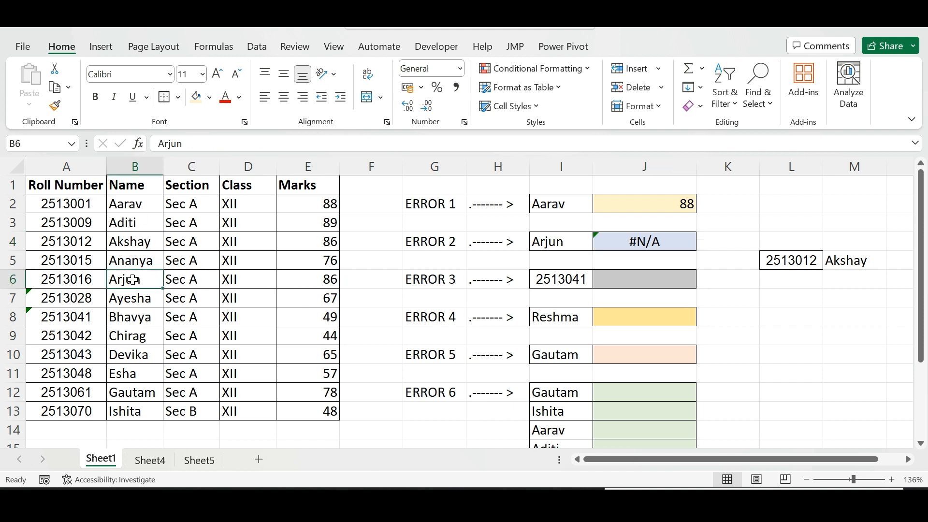
pyautogui.click(309, 282)
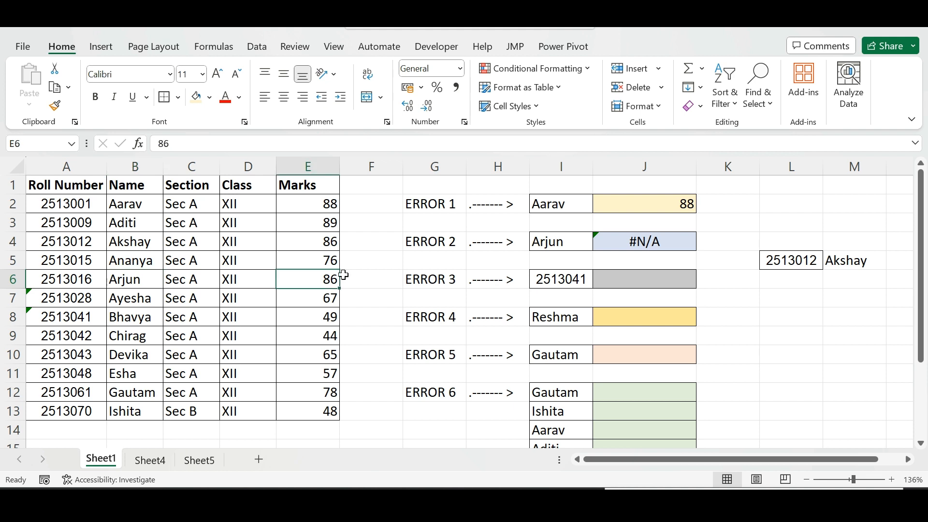
pyautogui.doubleClick(627, 241)
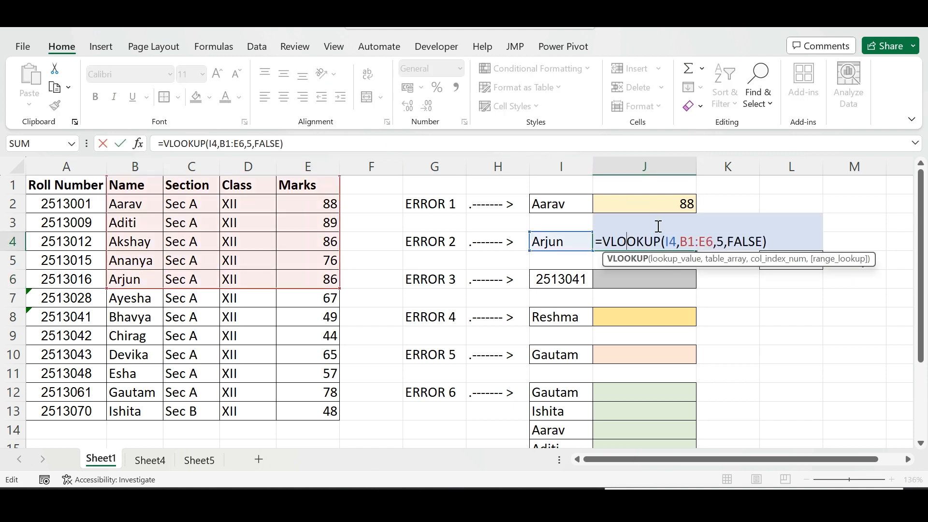
pyautogui.press('Escape')
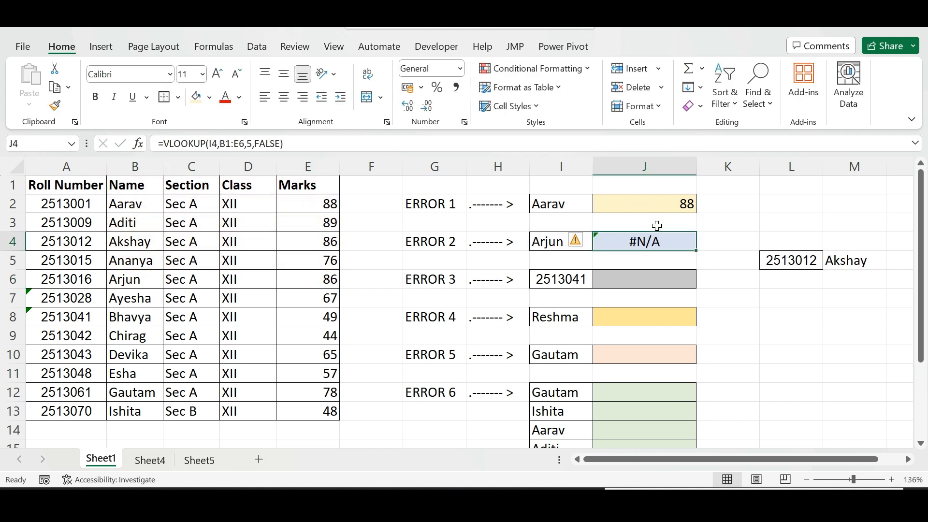
# Examine the Arjun entries in I4 and B6 in edit mode for hidden extra characters
pyautogui.doubleClick(559, 244)
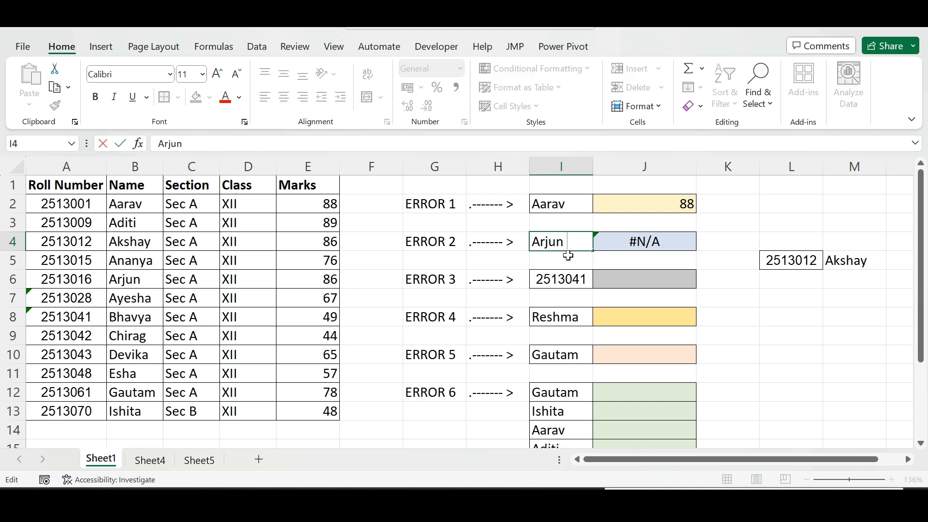
pyautogui.doubleClick(150, 279)
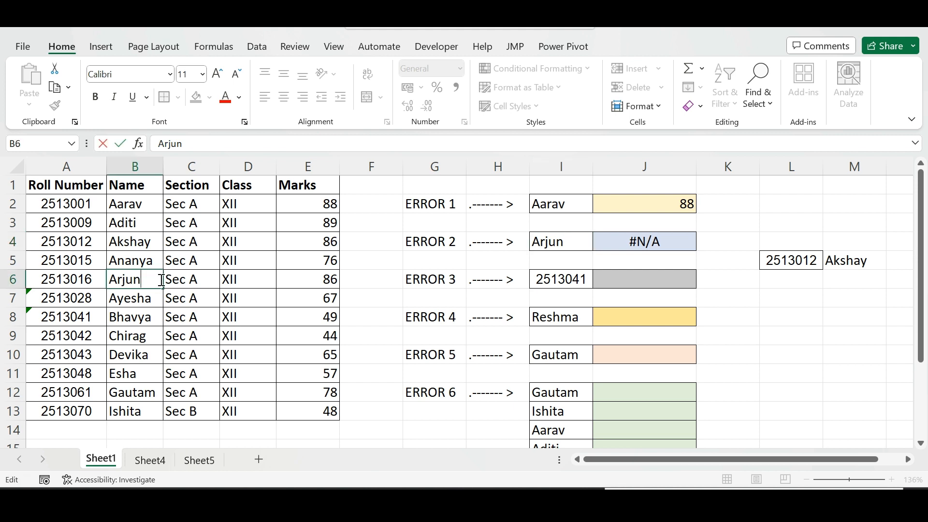
pyautogui.click(175, 300)
pyautogui.keyDown('ctrl'); pyautogui.scroll(5, 138, 273); pyautogui.keyUp('ctrl')
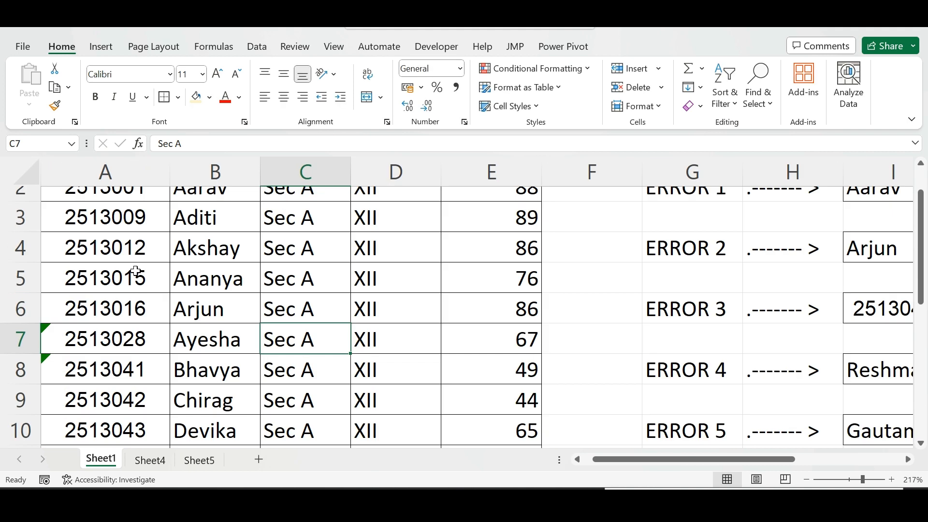
pyautogui.doubleClick(311, 307)
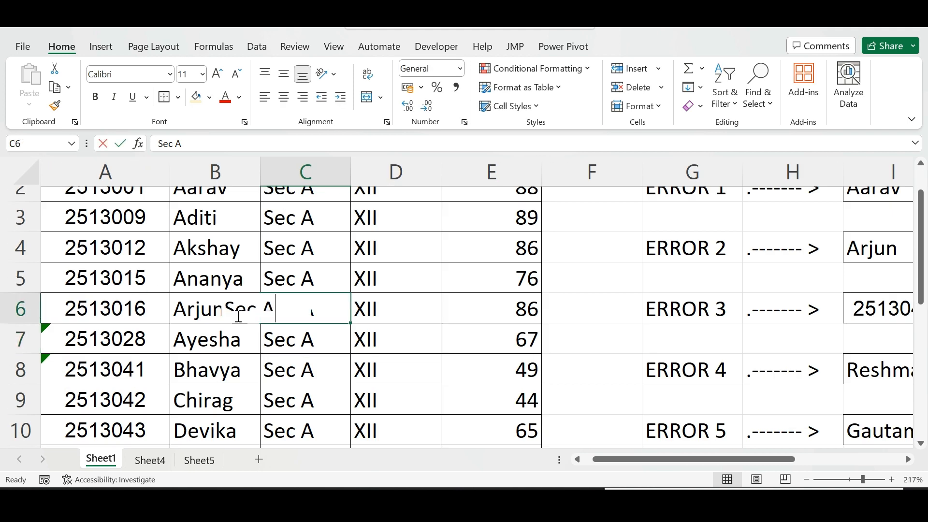
pyautogui.click(254, 357)
pyautogui.doubleClick(234, 314)
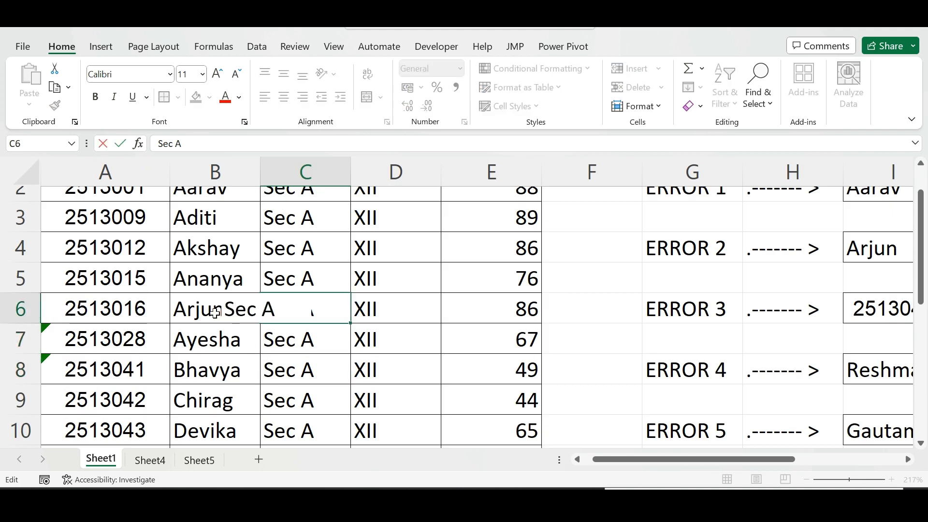
pyautogui.click(215, 311)
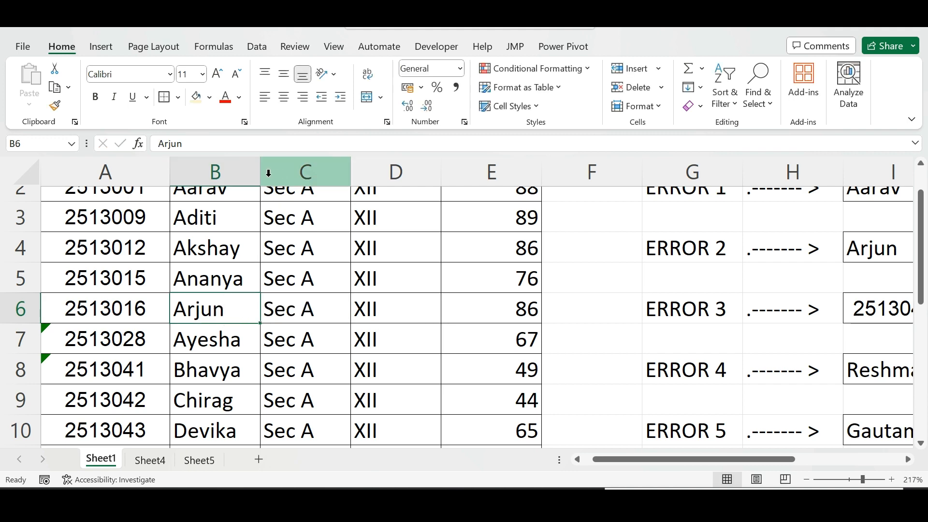
pyautogui.keyDown('ctrl'); pyautogui.scroll(-4, 269, 173); pyautogui.keyUp('ctrl')
pyautogui.hotkey('ctrl', 'Up')
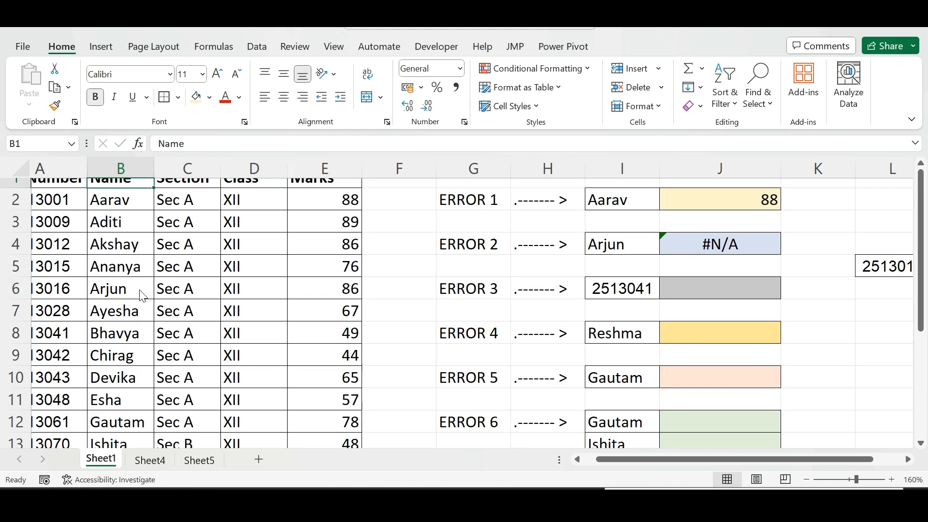
pyautogui.hotkey('ctrl', 'Down')
pyautogui.scroll(2, 130, 290)
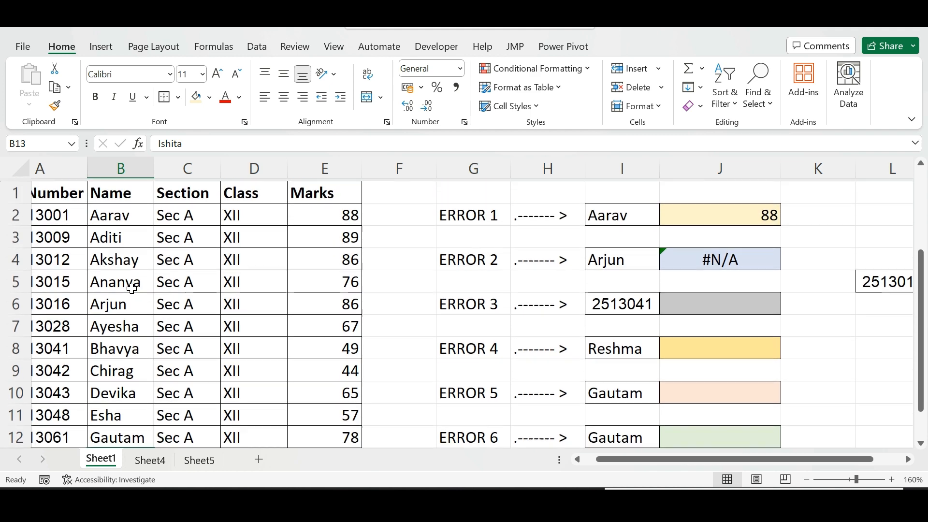
pyautogui.doubleClick(129, 302)
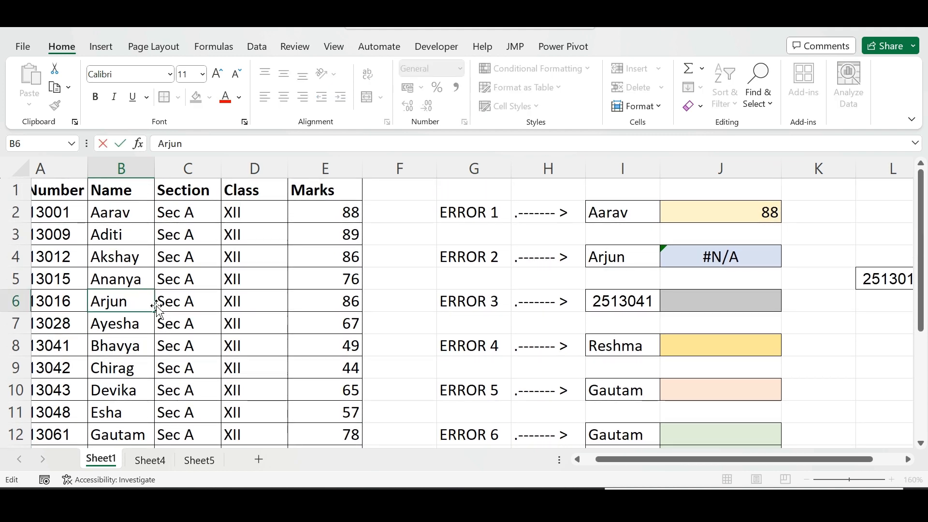
pyautogui.click(630, 257)
pyautogui.doubleClick(631, 259)
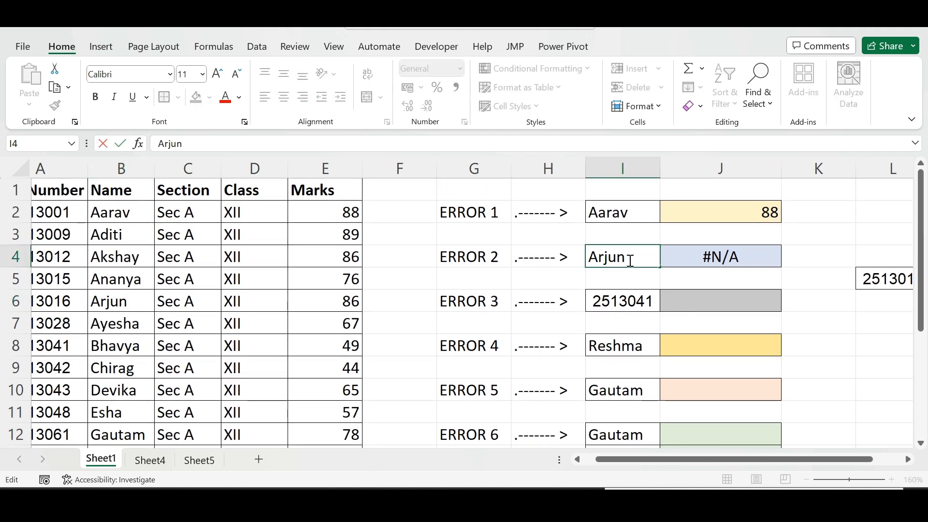
pyautogui.scroll(-2, 647, 273)
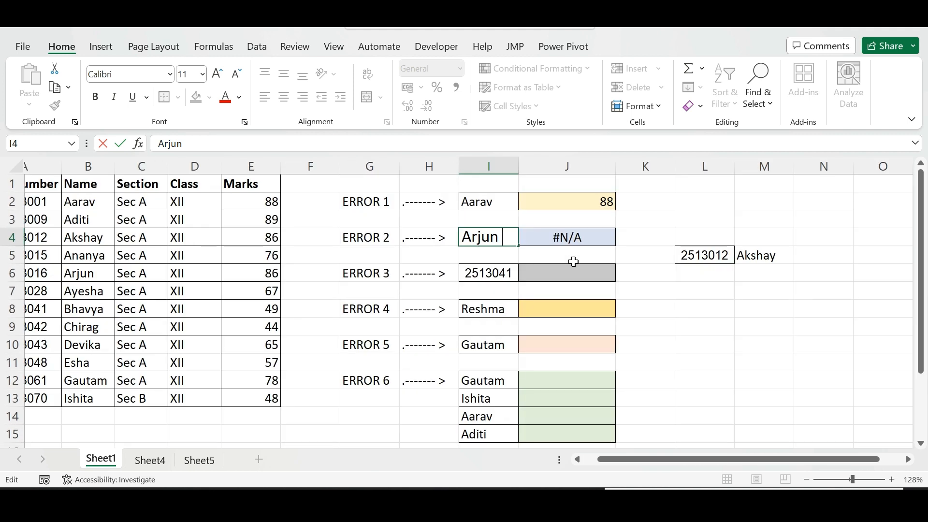
# Commit the Arjun entry in I4 and re-inspect the Arjun cells in I4 and B6
pyautogui.press('Return')
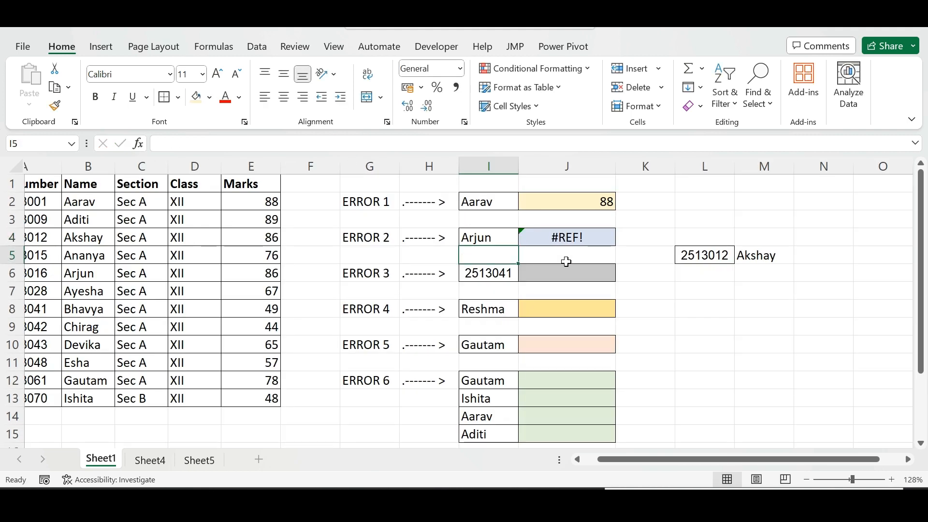
pyautogui.doubleClick(511, 237)
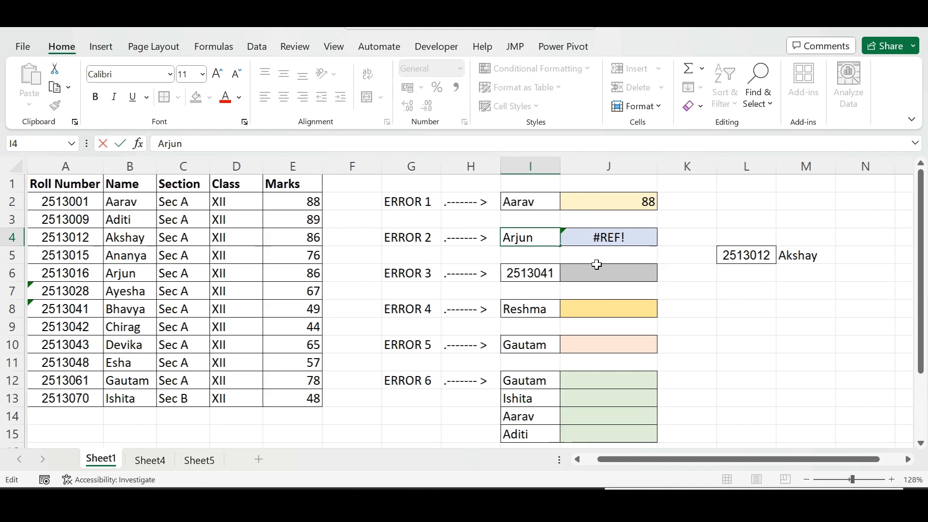
pyautogui.click(139, 273)
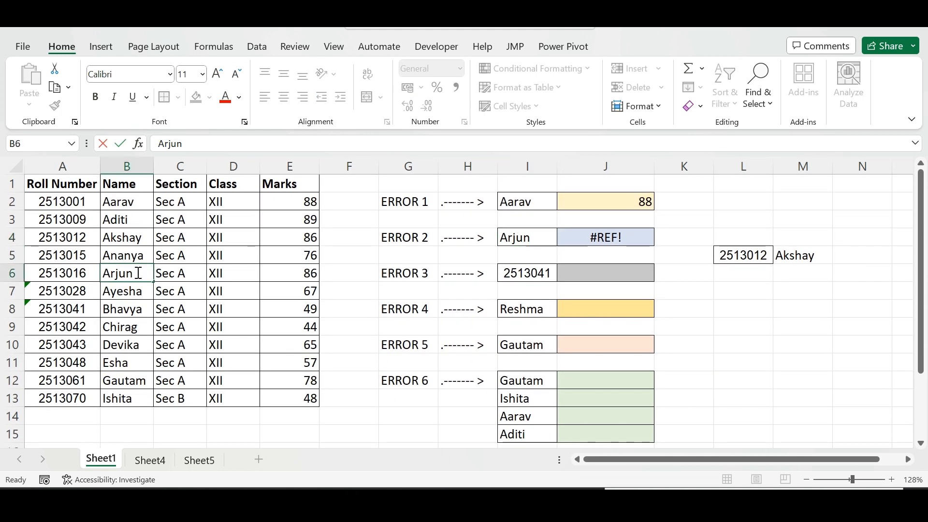
pyautogui.click(215, 286)
pyautogui.click(530, 238)
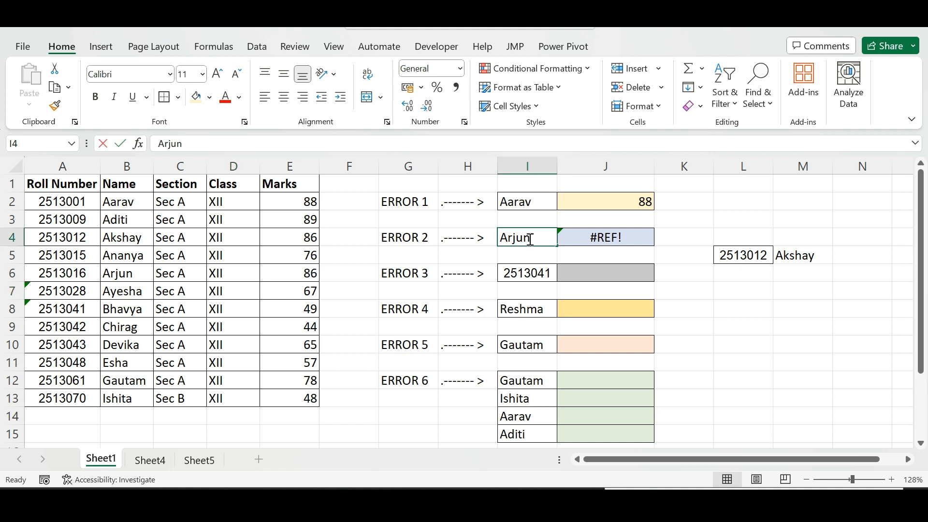
pyautogui.doubleClick(530, 239)
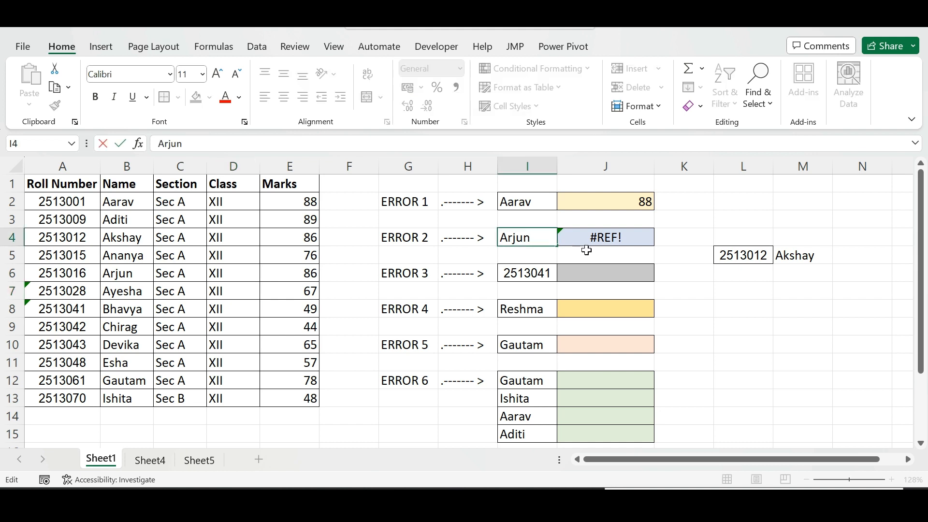
# Re-enter J4's formula as =VLOOKUP(I4,B1:E6,4,) to return Arjun's marks from the table's fourth column
pyautogui.click(618, 242)
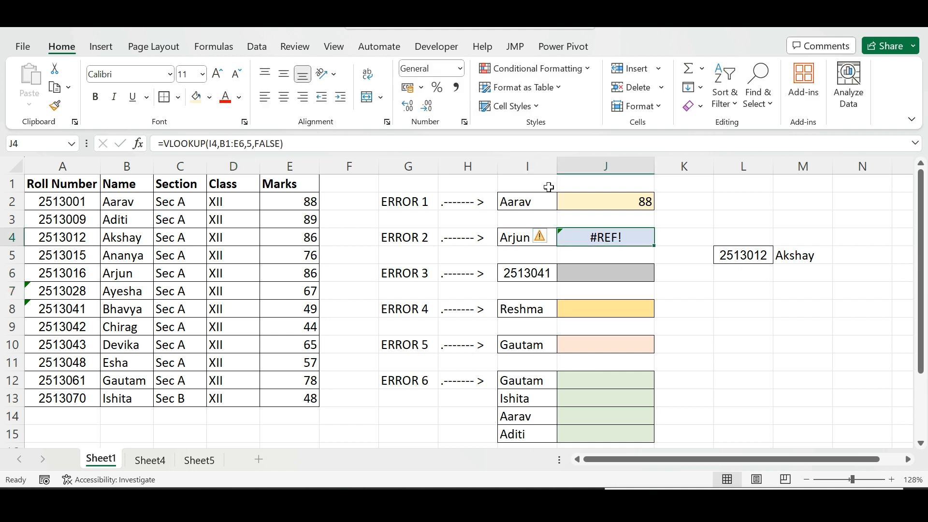
pyautogui.write('=vloo')
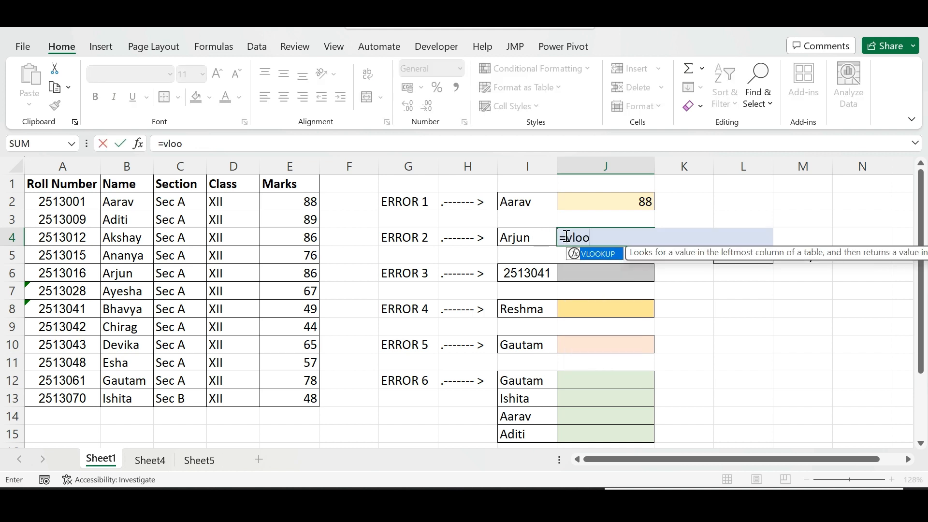
pyautogui.press('Tab')
pyautogui.click(524, 235)
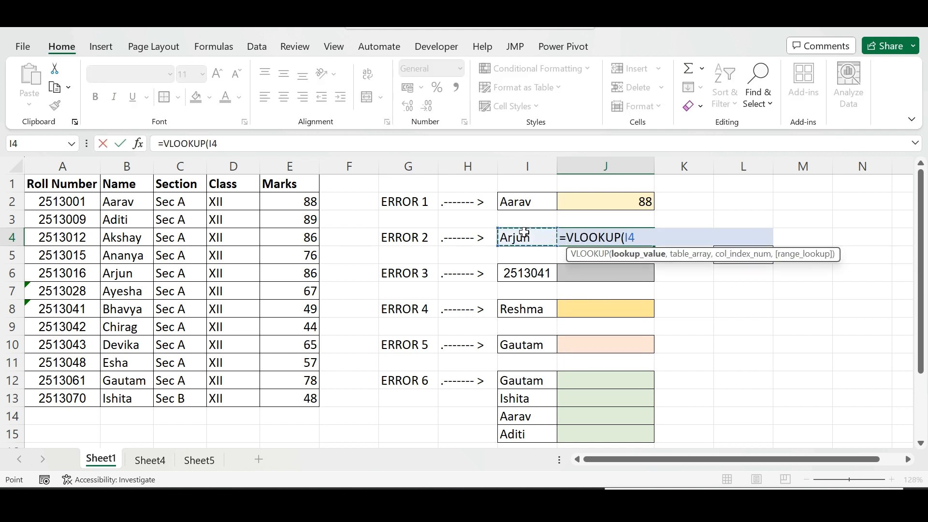
pyautogui.write(',')
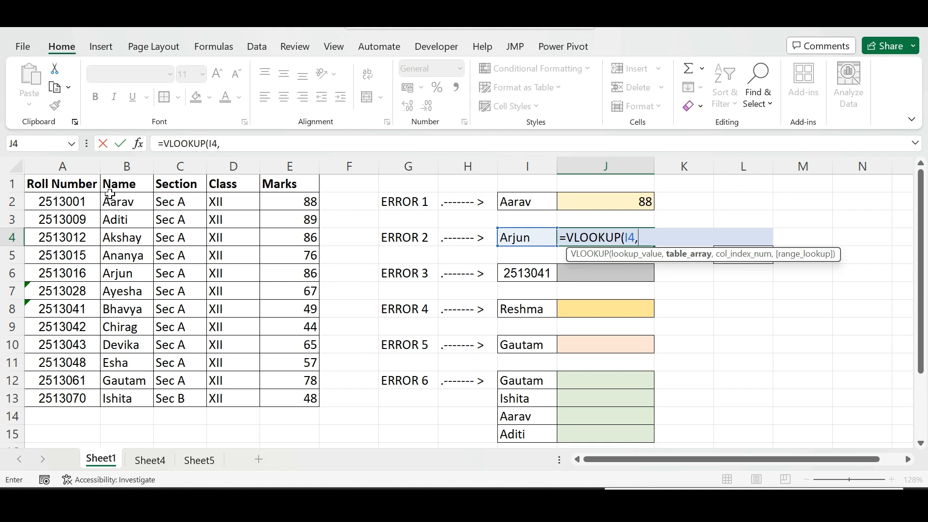
pyautogui.moveTo(105, 184); pyautogui.dragTo(271, 276)
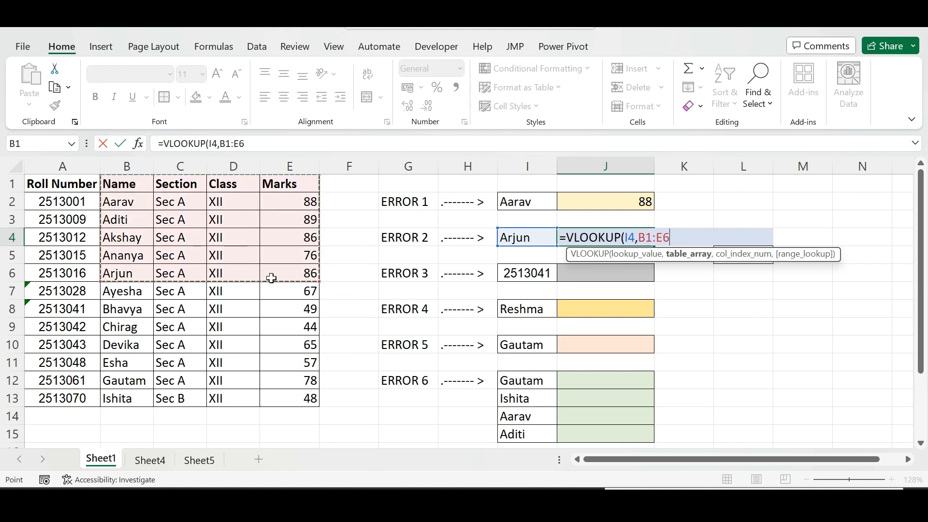
pyautogui.write(',')
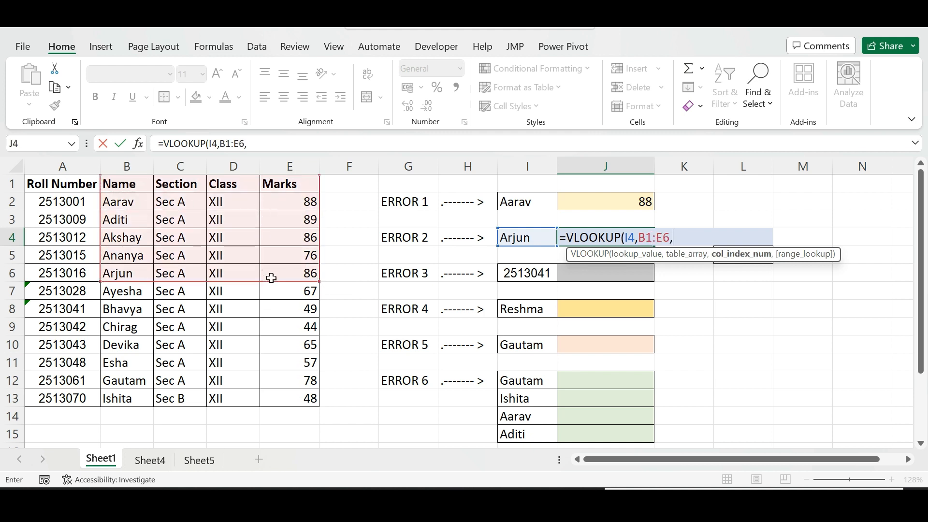
pyautogui.write('4,')
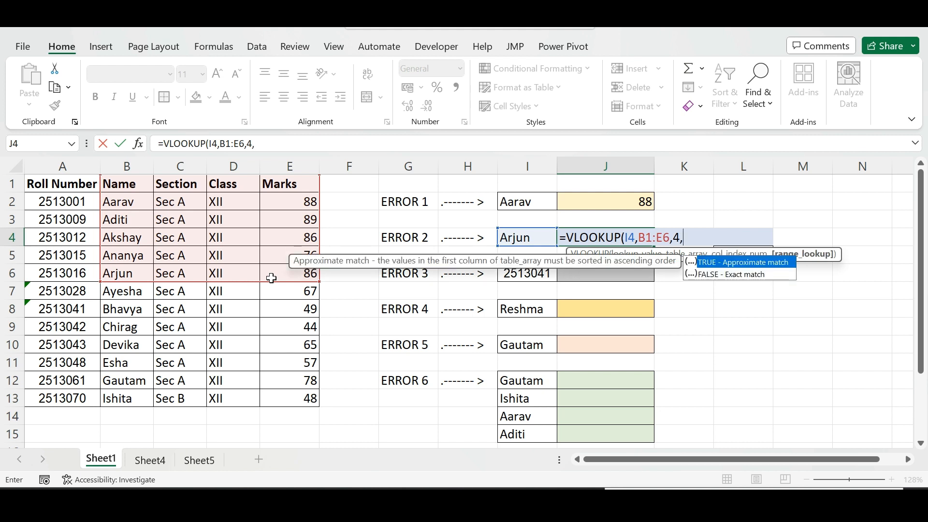
pyautogui.press('Down')
pyautogui.press('Tab')
pyautogui.press('Return')
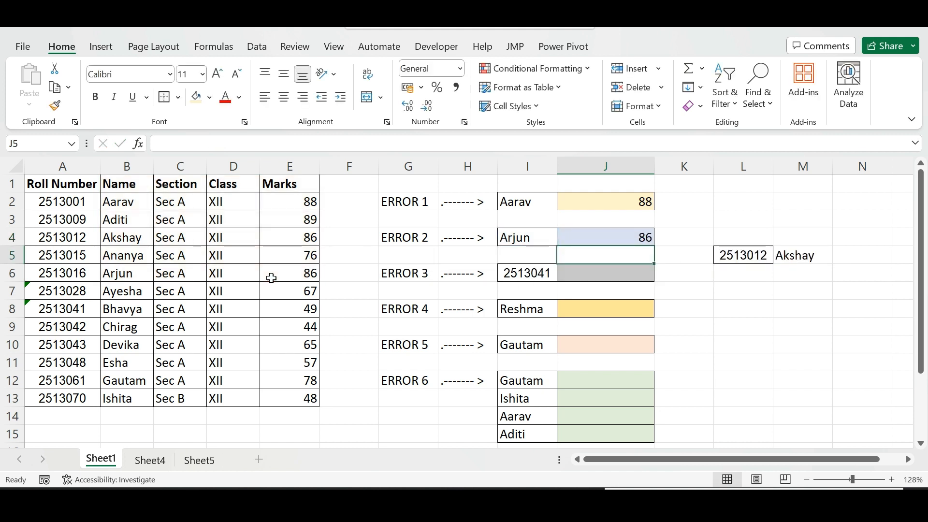
pyautogui.moveTo(128, 274); pyautogui.dragTo(265, 276)
pyautogui.click(605, 237)
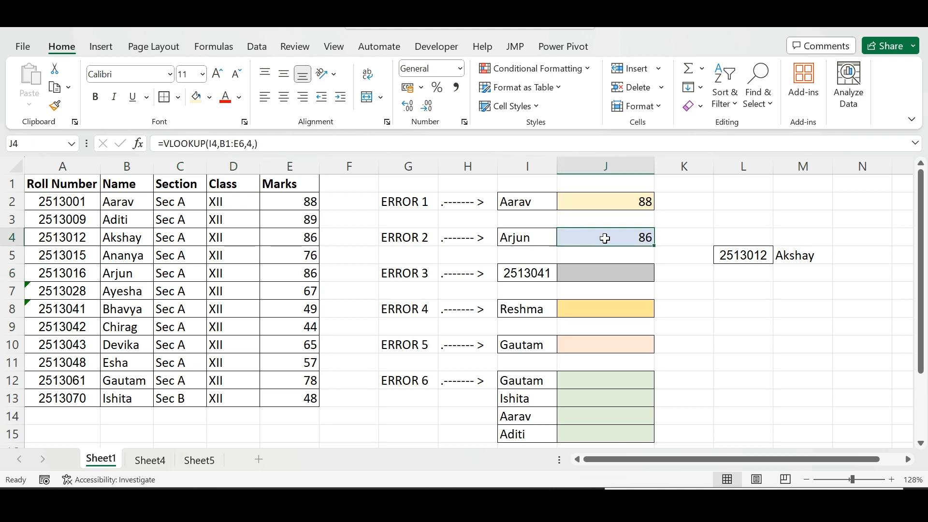
pyautogui.doubleClick(535, 237)
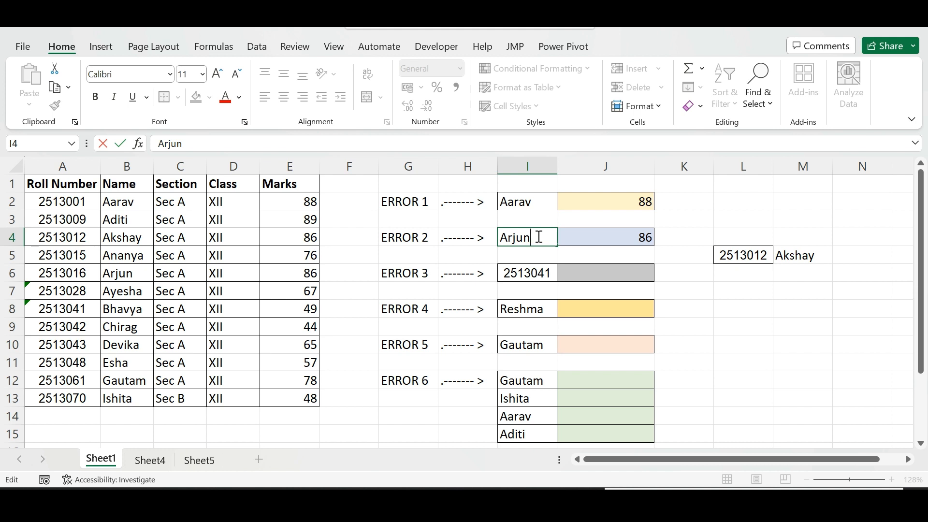
# Enter =VLOOKUP(I6,A1:E13,5,FALSE) in J6 to look up marks for roll number 2513041
pyautogui.click(541, 272)
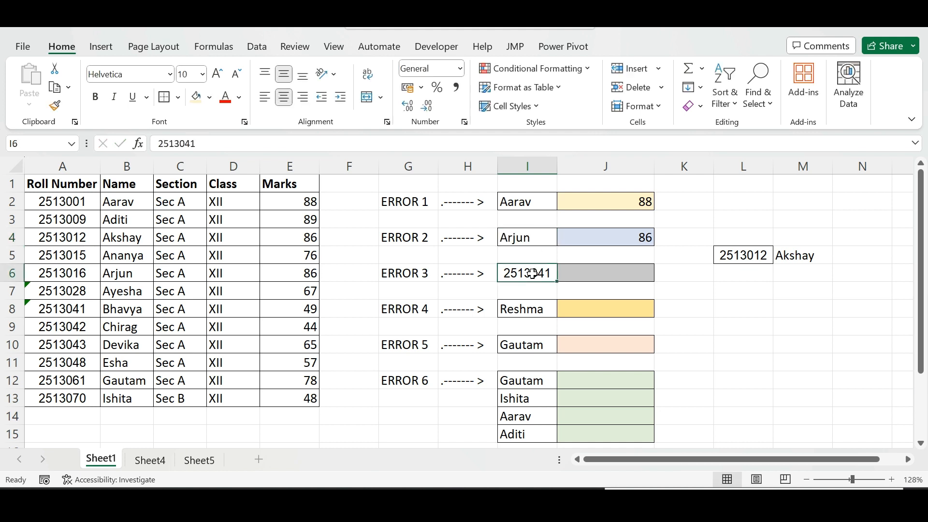
pyautogui.click(604, 285)
pyautogui.click(605, 278)
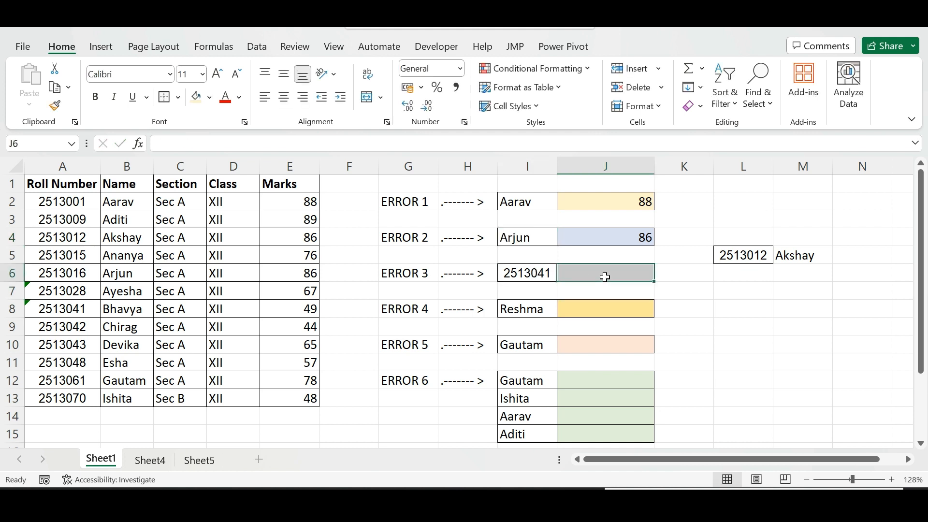
pyautogui.write('=vloo')
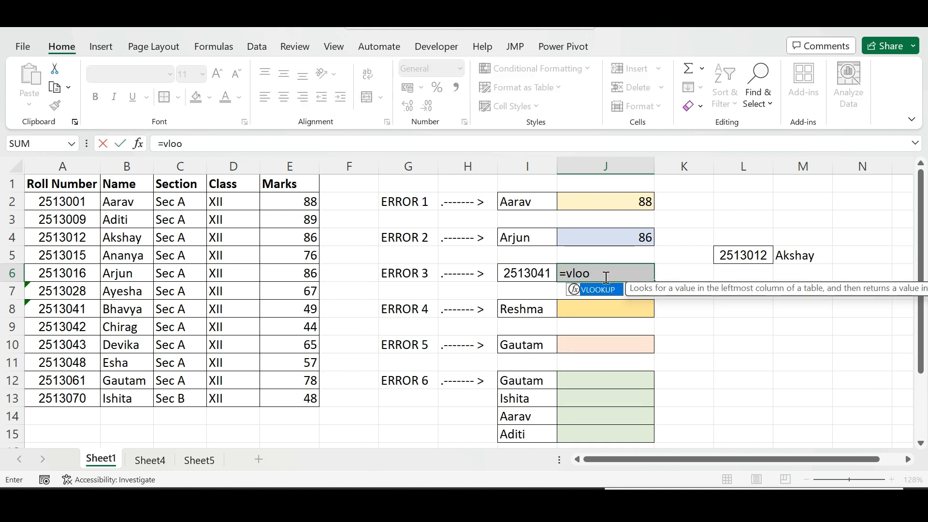
pyautogui.press('Tab')
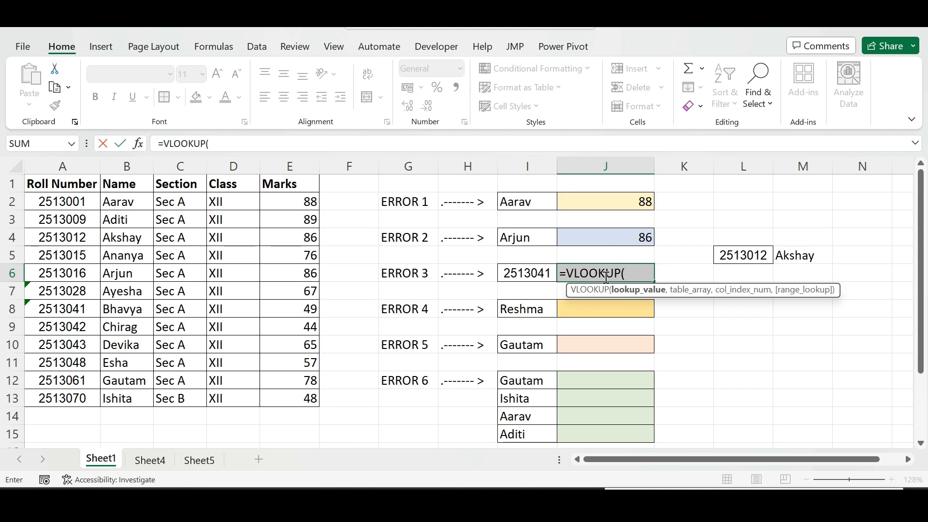
pyautogui.click(534, 271)
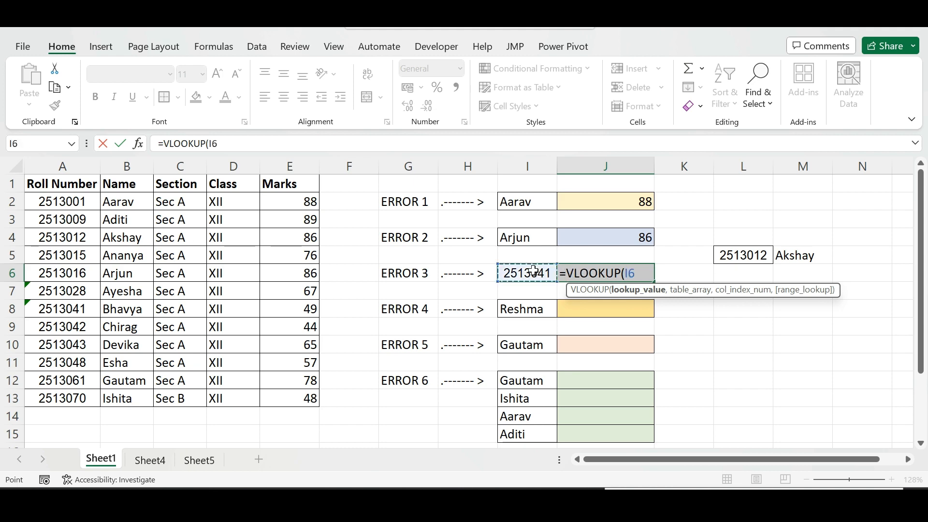
pyautogui.write(',')
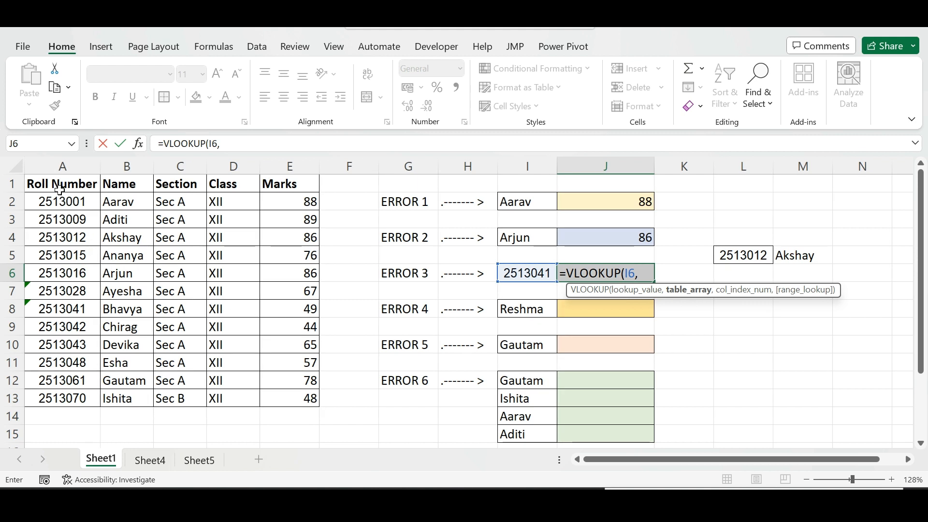
pyautogui.moveTo(40, 181); pyautogui.dragTo(273, 399)
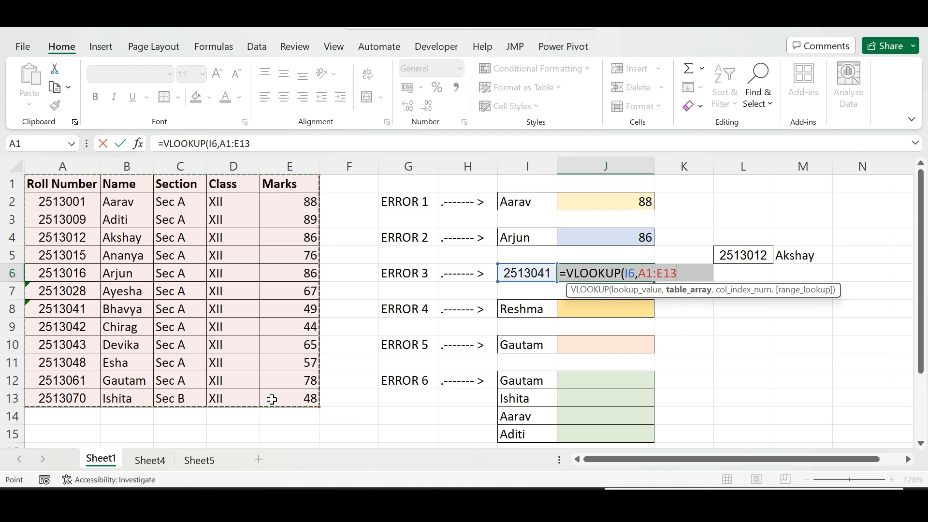
pyautogui.write(',5')
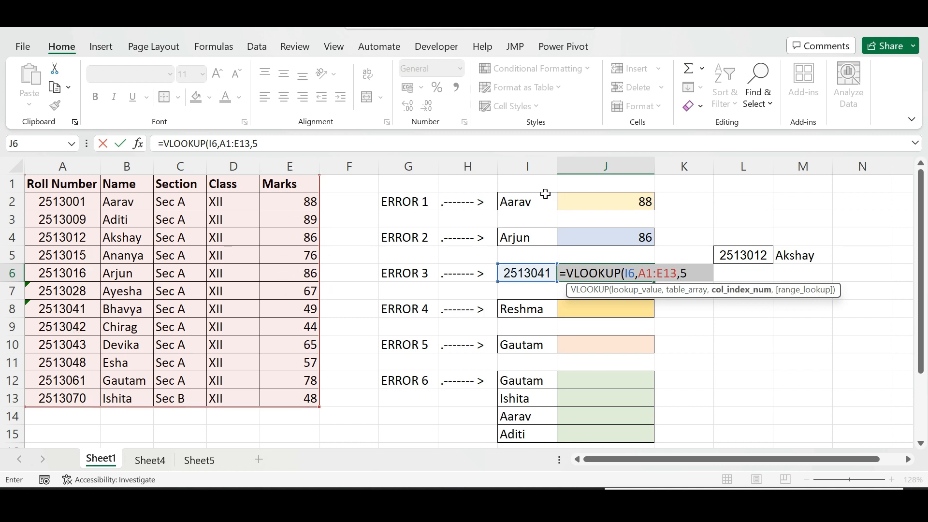
pyautogui.write(',')
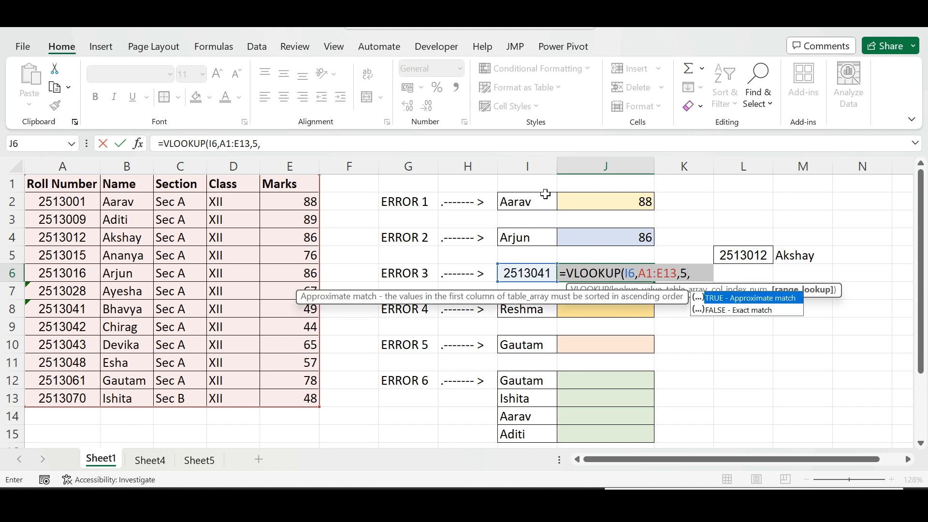
pyautogui.doubleClick(754, 311)
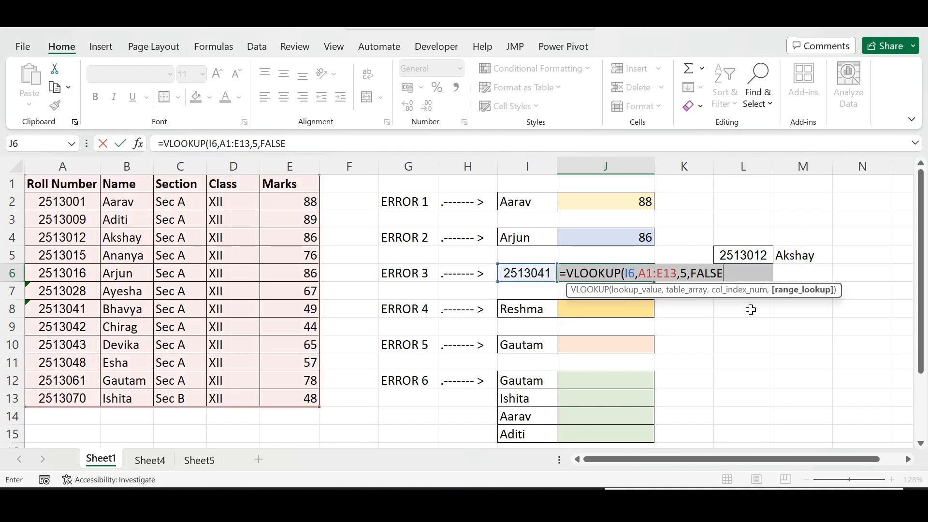
pyautogui.press('Return')
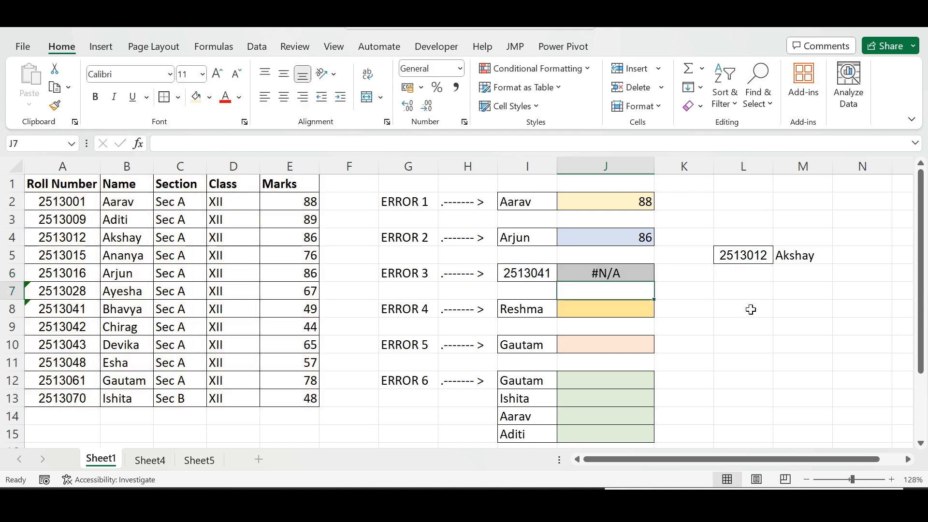
# Open the error options for the #N/A result in J6 and close them
pyautogui.click(628, 274)
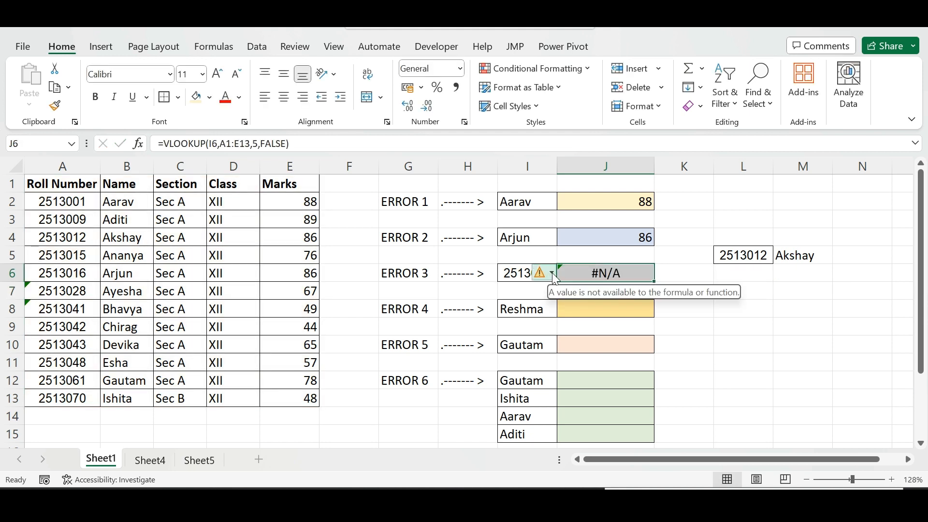
pyautogui.click(554, 276)
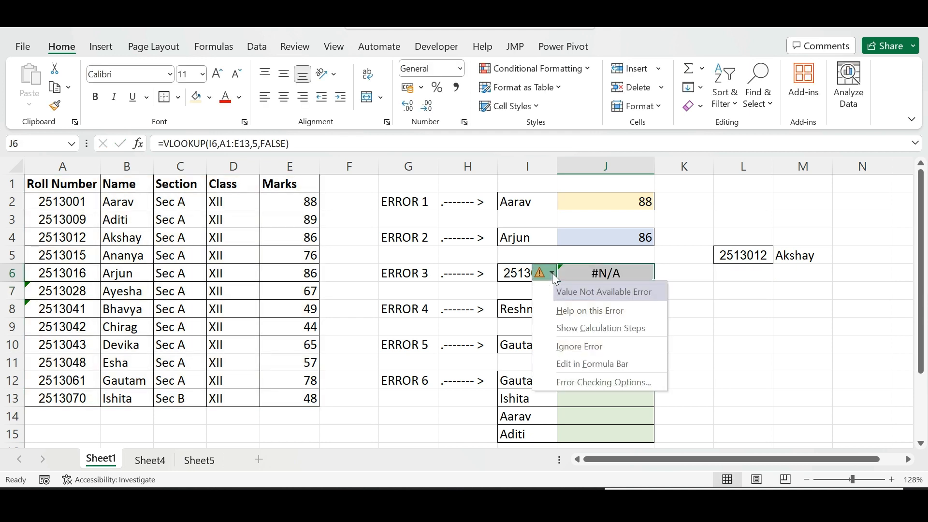
pyautogui.click(650, 255)
pyautogui.click(626, 273)
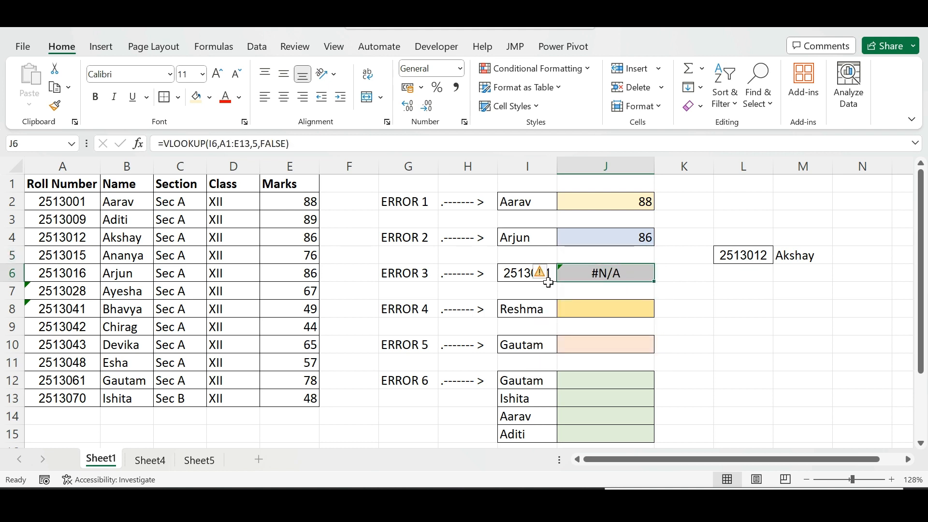
# Convert the text-stored roll number 2513041 in A8 to a number using its error warning options
pyautogui.click(522, 278)
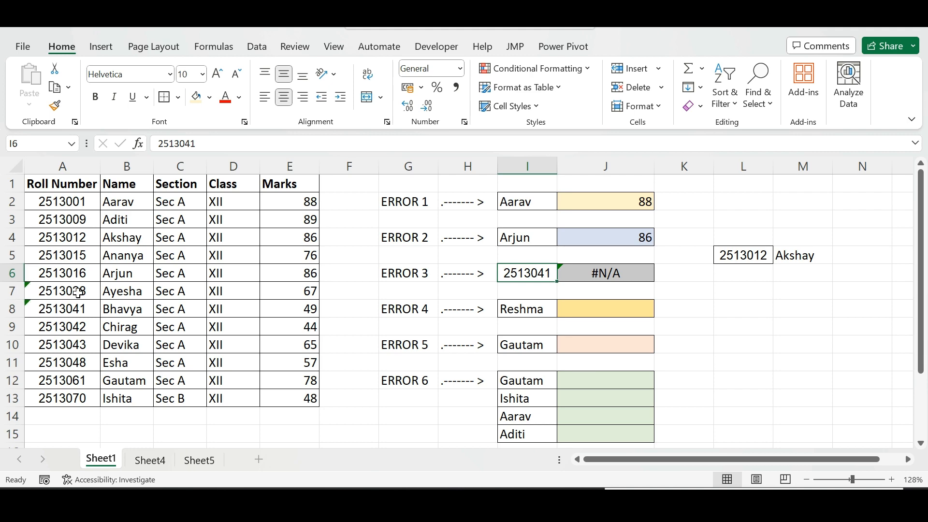
pyautogui.keyDown('ctrl'); pyautogui.scroll(3, 77, 293); pyautogui.keyUp('ctrl')
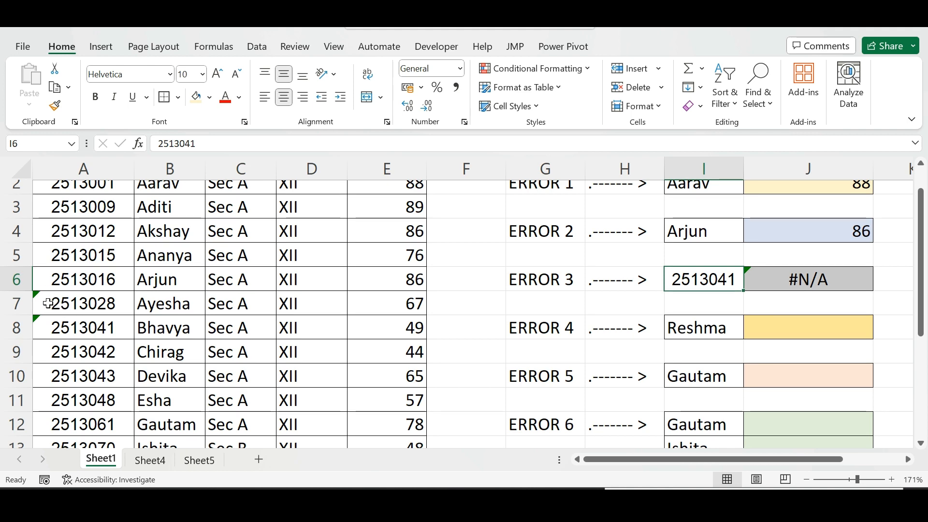
pyautogui.scroll(-2, 48, 303)
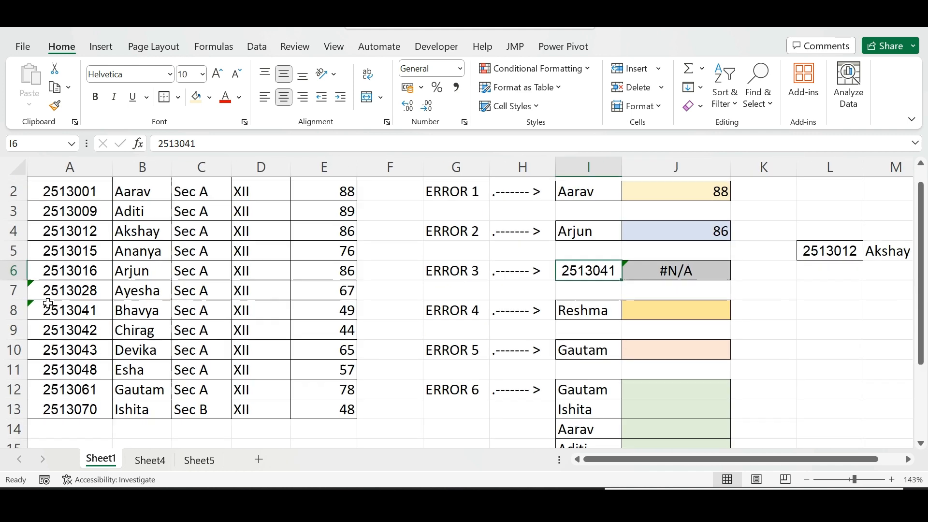
pyautogui.click(78, 310)
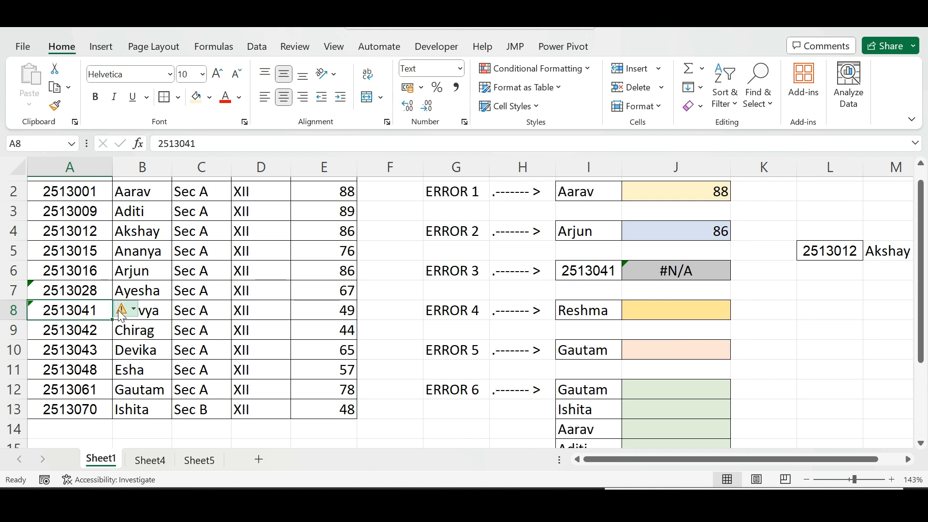
pyautogui.moveTo(121, 316)
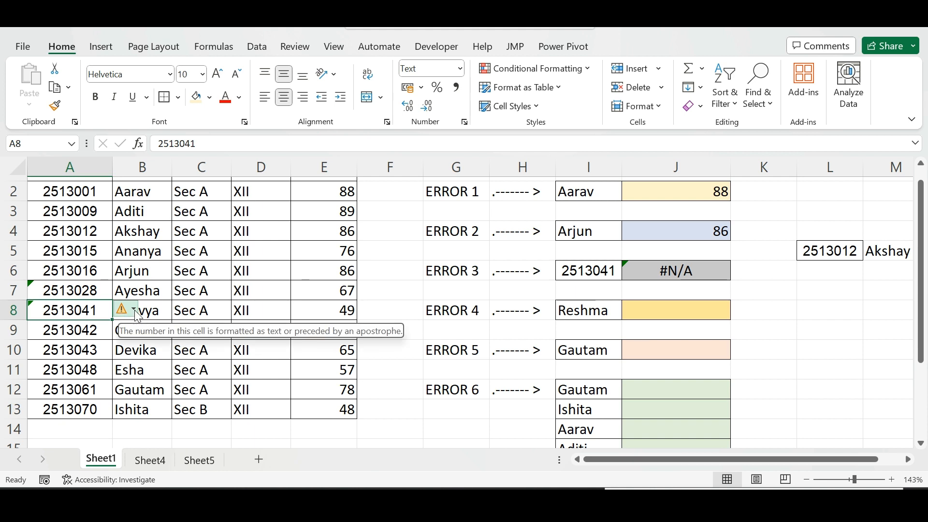
pyautogui.click(135, 310)
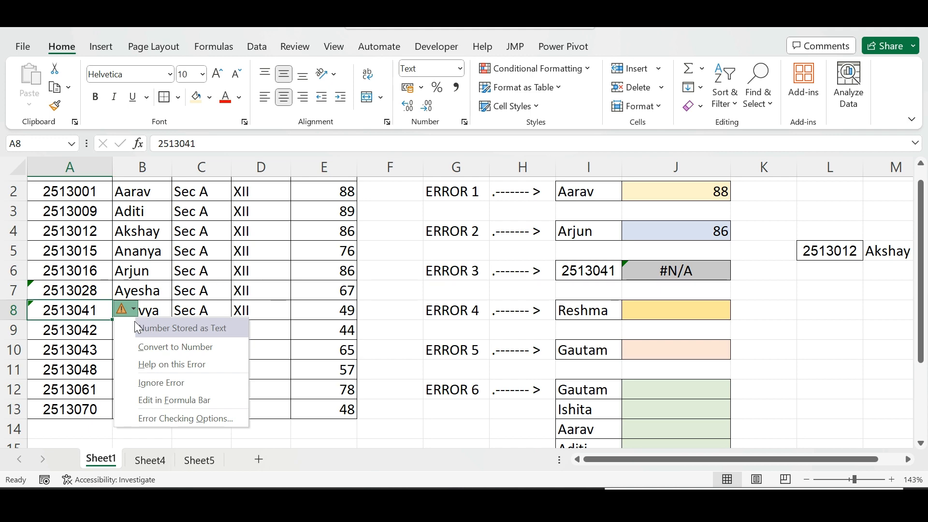
pyautogui.click(200, 270)
pyautogui.keyDown('ctrl'); pyautogui.scroll(9, 200, 269); pyautogui.keyUp('ctrl')
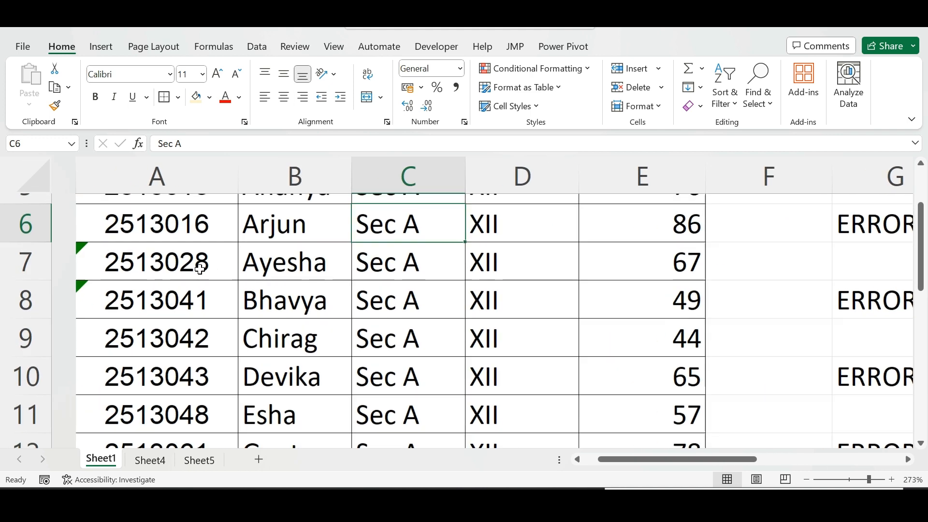
pyautogui.click(174, 300)
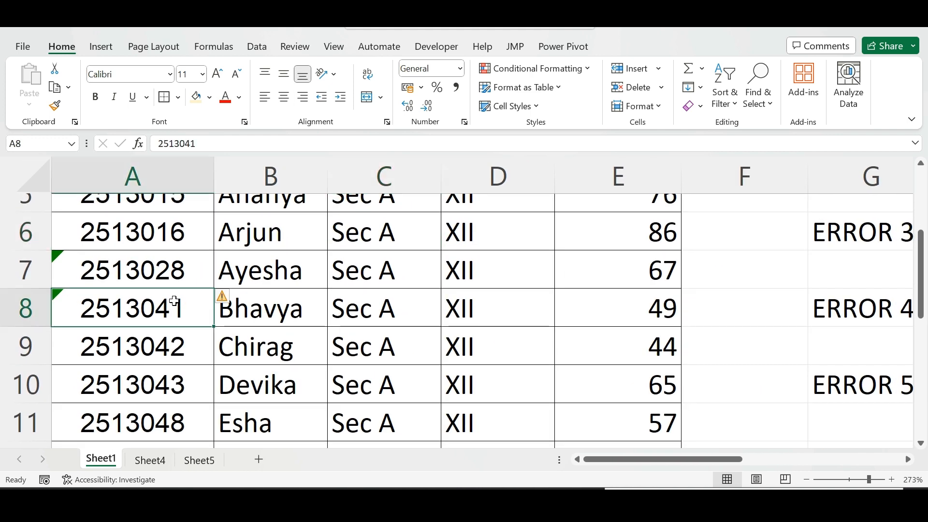
pyautogui.click(228, 297)
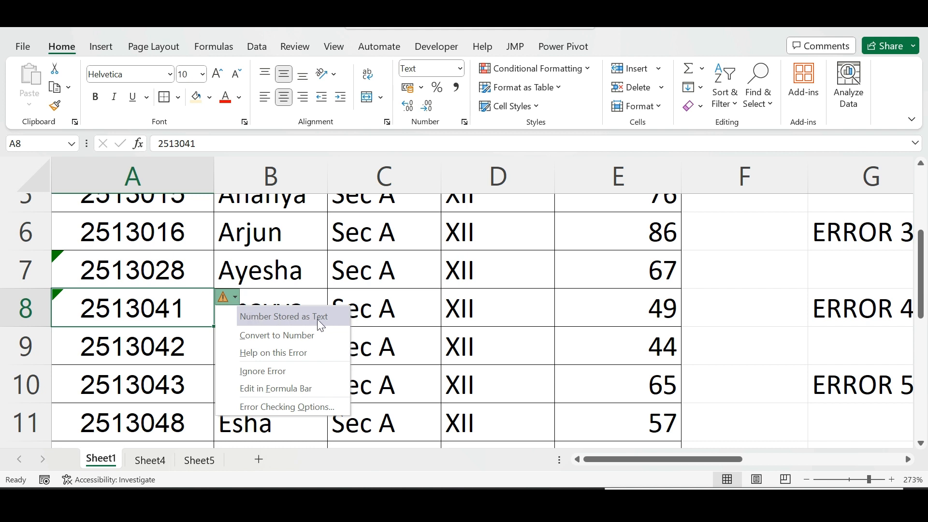
pyautogui.click(257, 341)
pyautogui.scroll(-10, 141, 385)
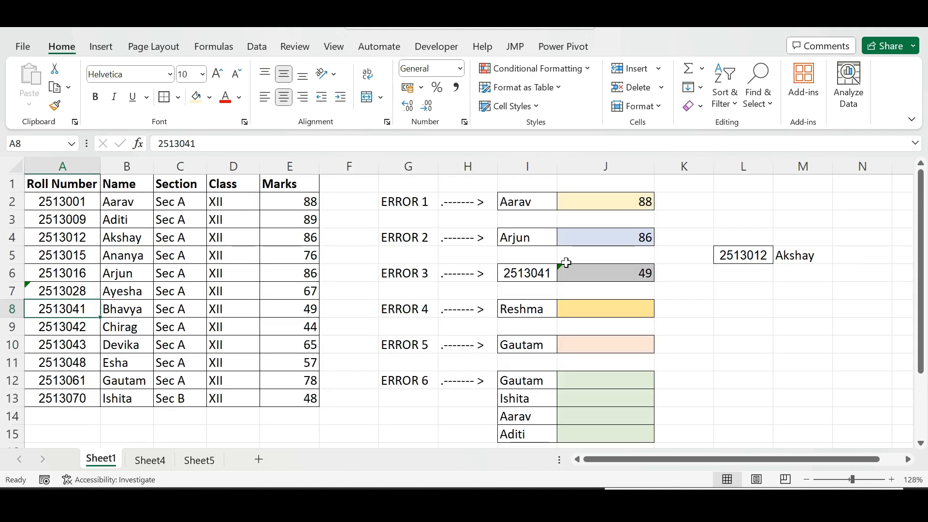
# Open the error options for J6's lookup result and close them
pyautogui.click(608, 273)
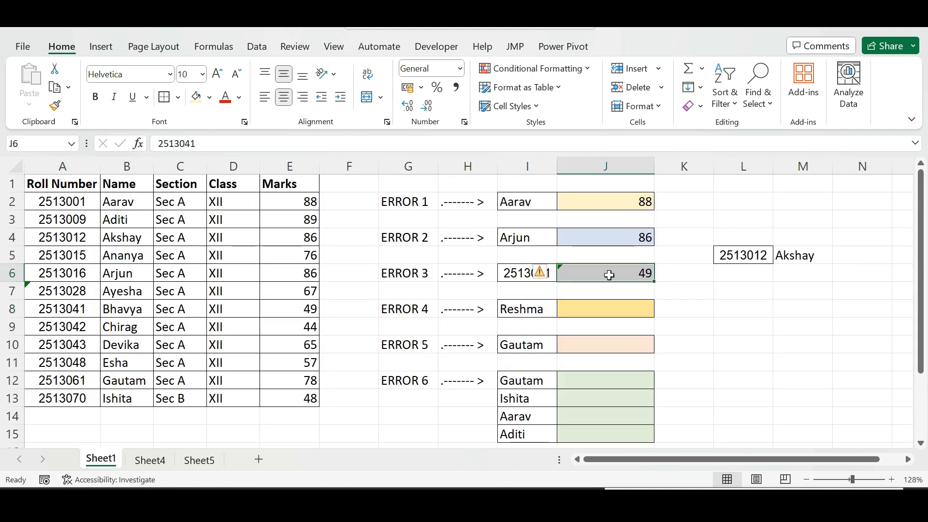
pyautogui.click(552, 274)
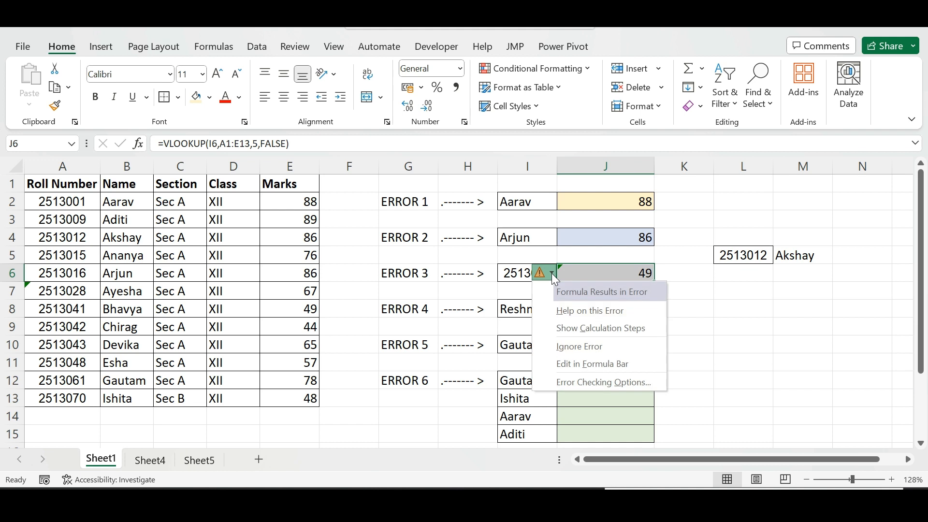
pyautogui.click(579, 273)
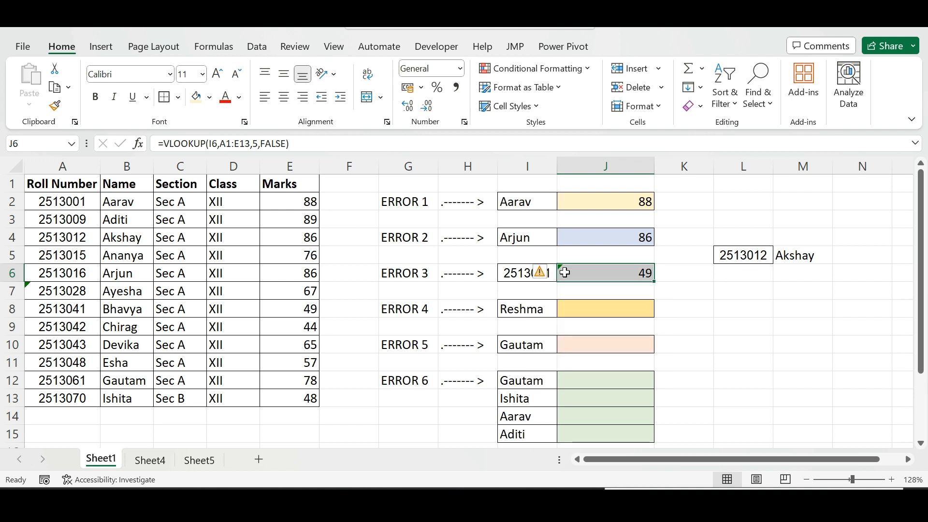
pyautogui.click(511, 274)
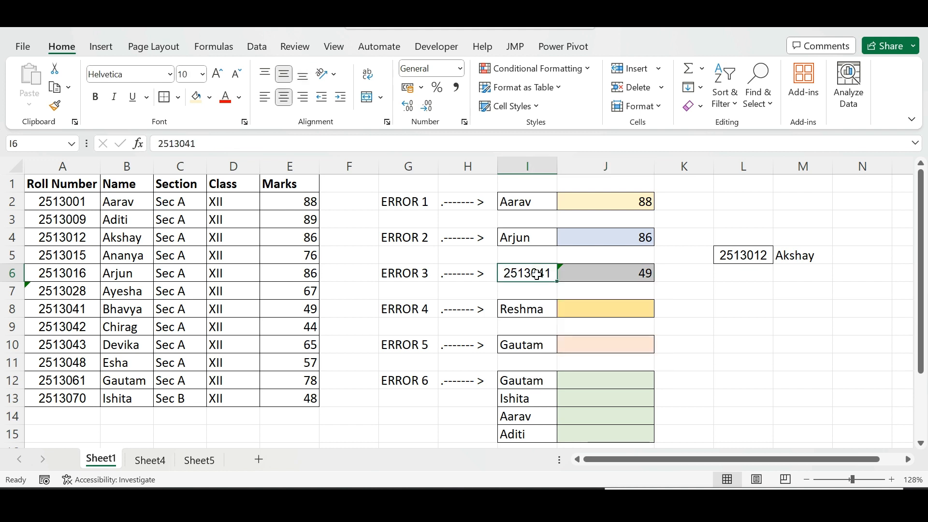
# Copy roll number 2513028 from A7 and paste it into I6
pyautogui.click(65, 291)
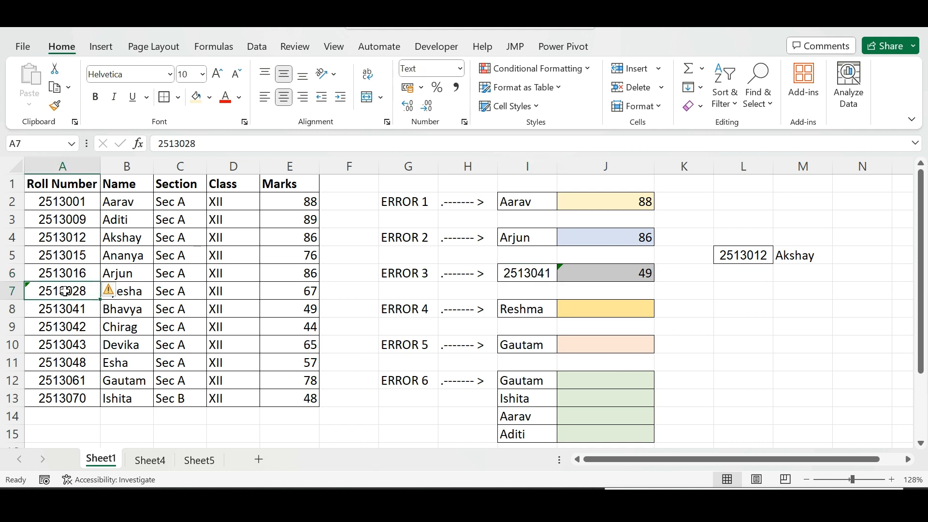
pyautogui.hotkey('ctrl', 'c')
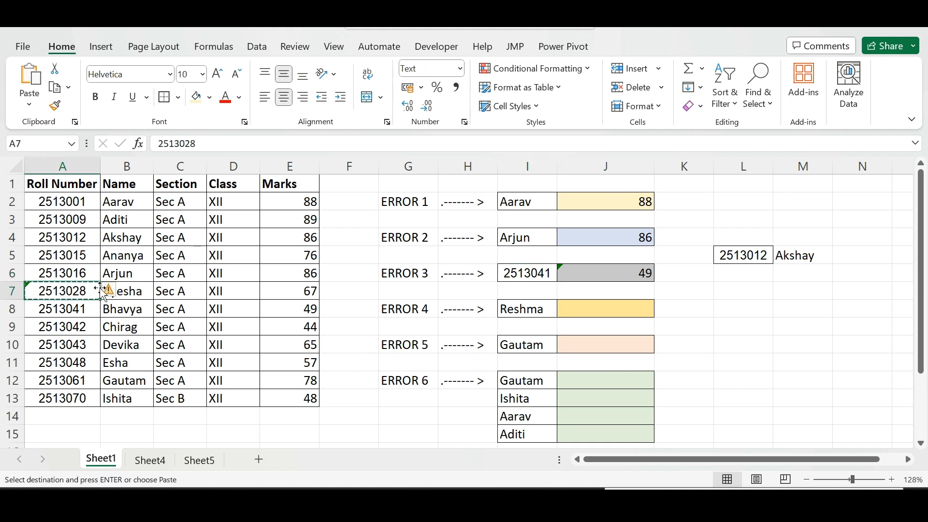
pyautogui.click(513, 274)
pyautogui.hotkey('ctrl', 'v')
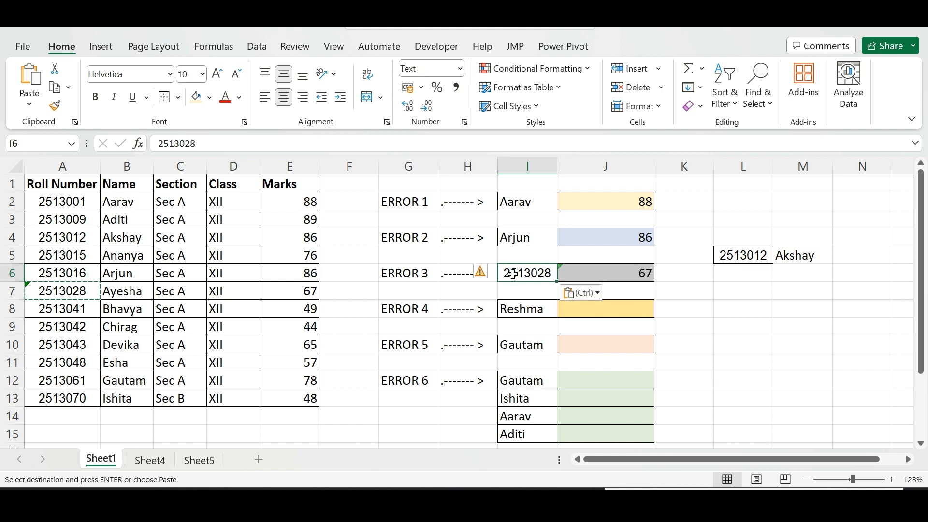
# Compare the roll number cells I6, A7 and A8 against J6's lookup formula
pyautogui.click(608, 273)
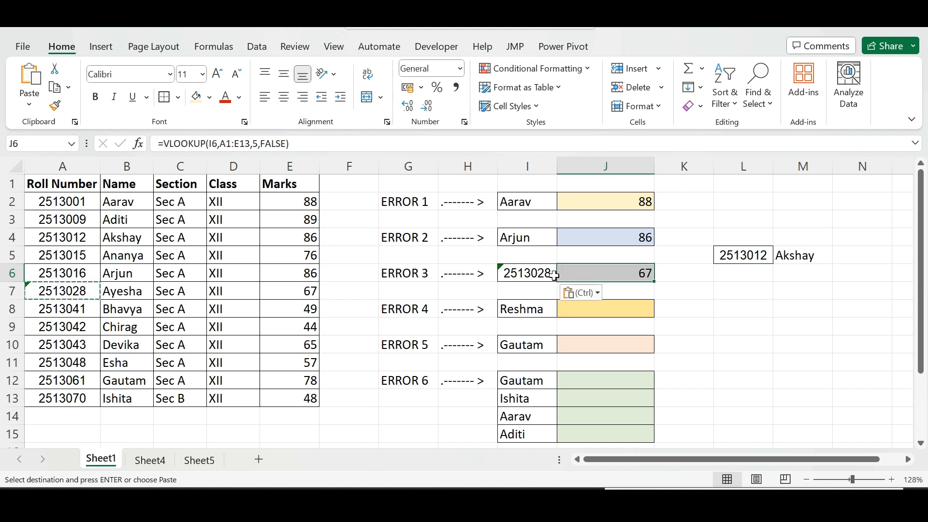
pyautogui.click(64, 292)
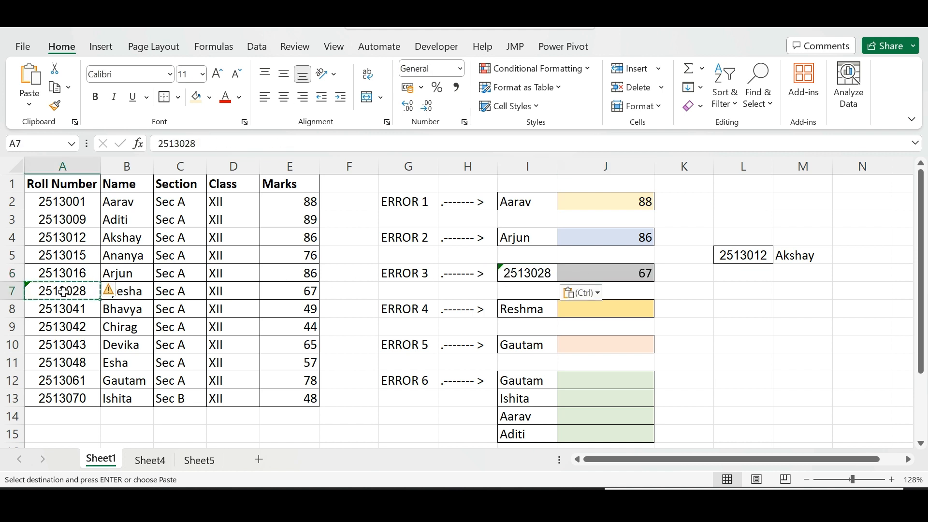
pyautogui.click(752, 296)
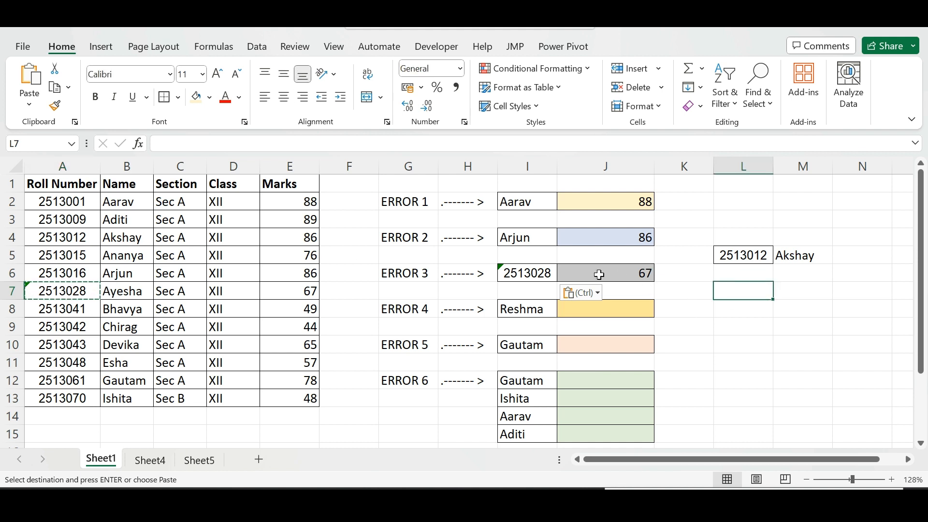
pyautogui.click(509, 274)
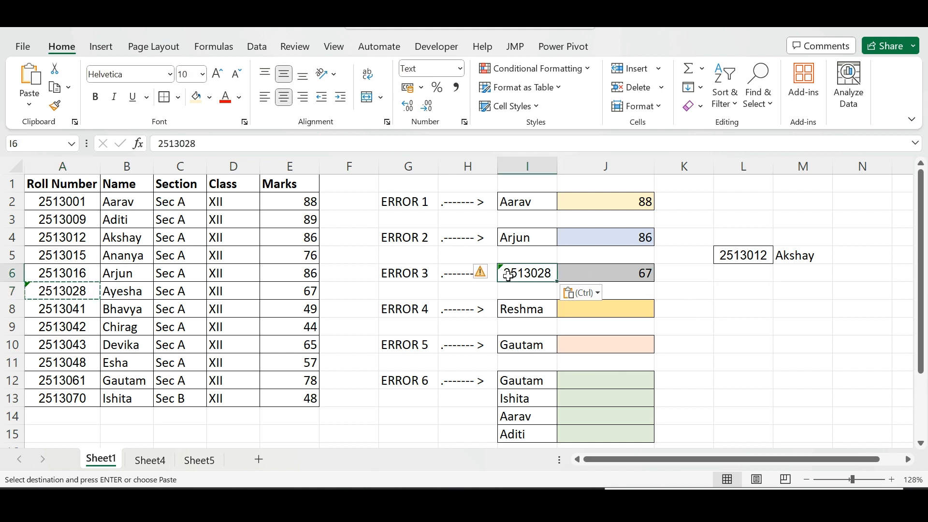
pyautogui.click(30, 296)
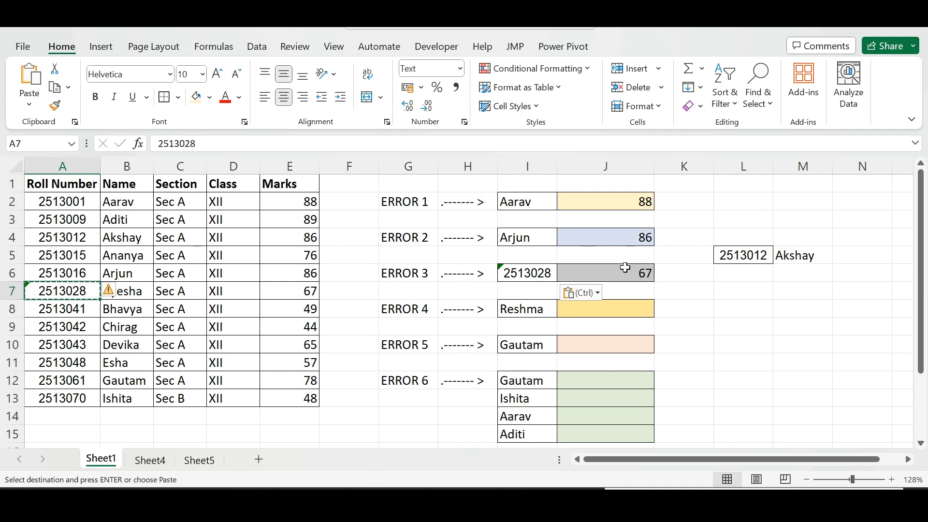
pyautogui.click(68, 311)
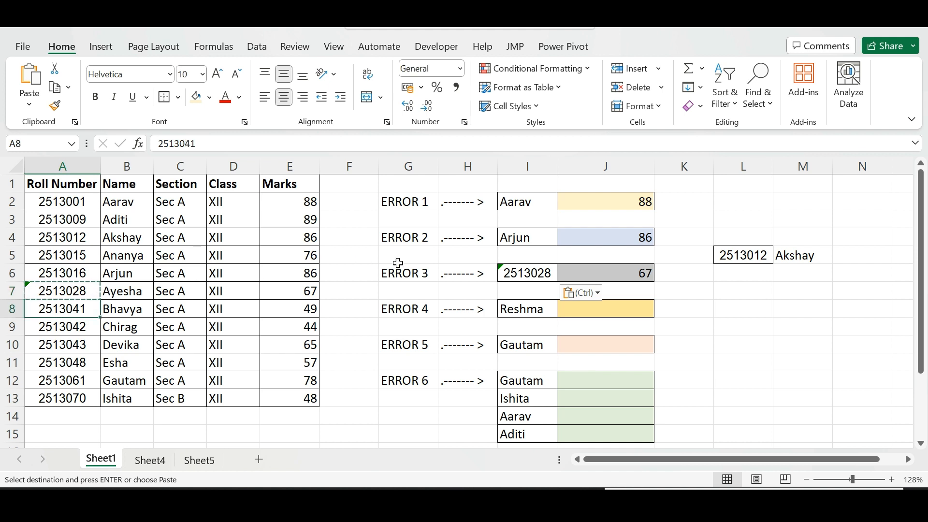
pyautogui.click(516, 269)
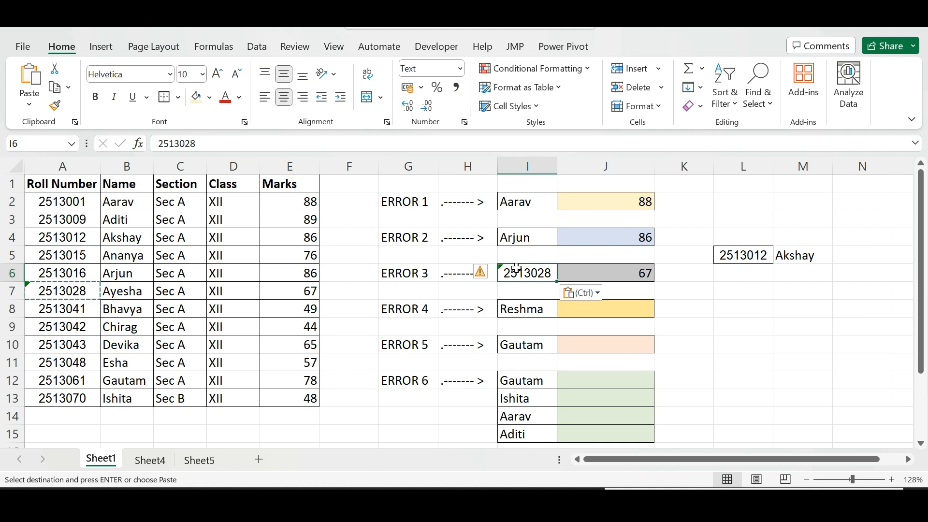
pyautogui.click(628, 272)
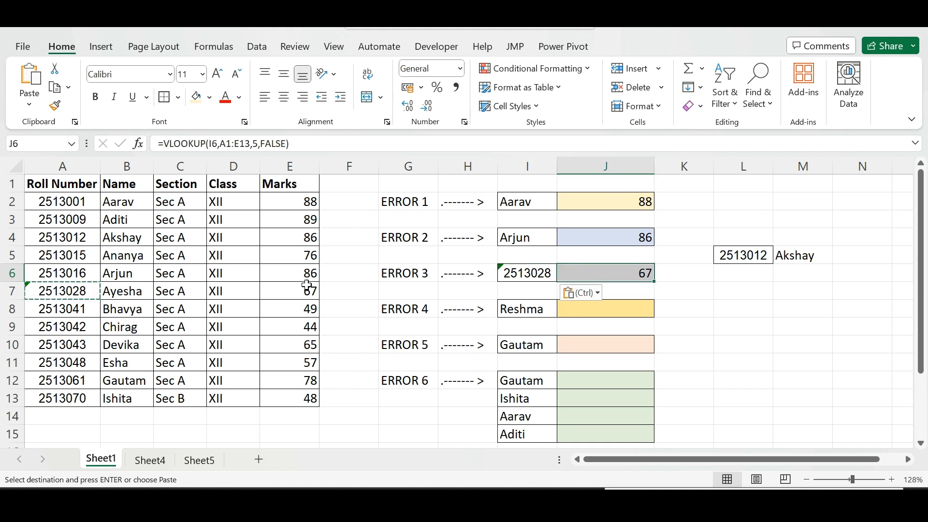
pyautogui.click(80, 288)
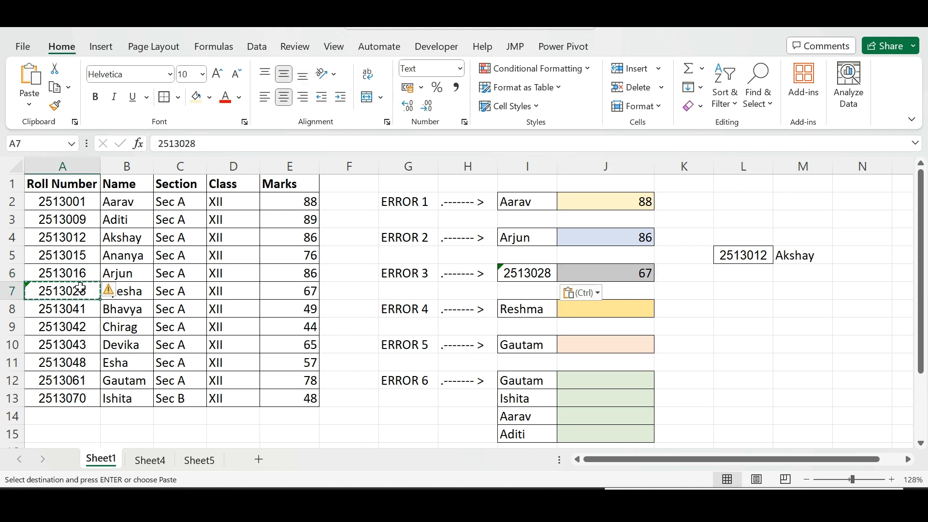
pyautogui.click(508, 275)
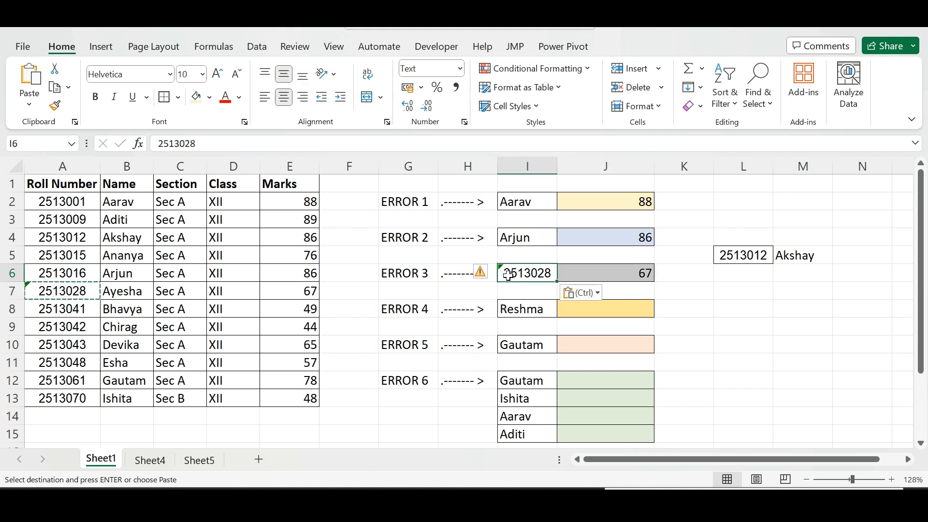
pyautogui.click(607, 272)
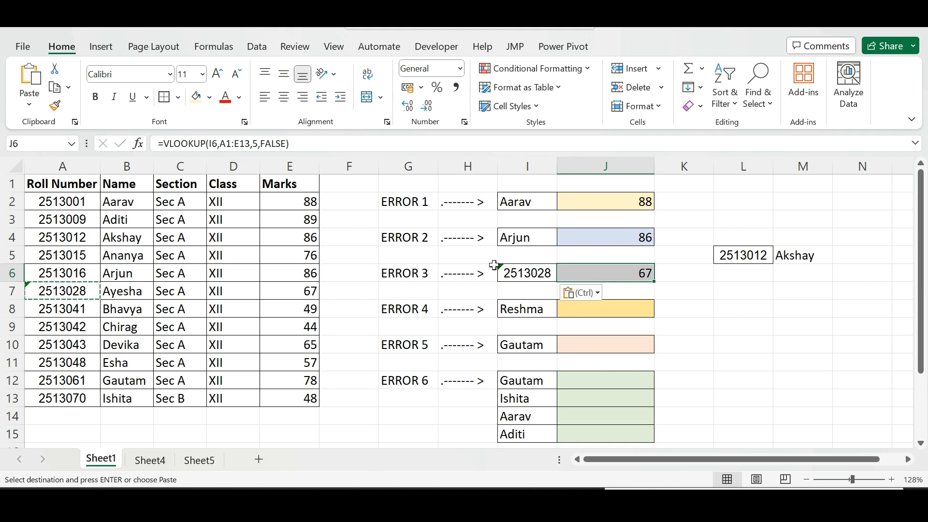
pyautogui.click(83, 308)
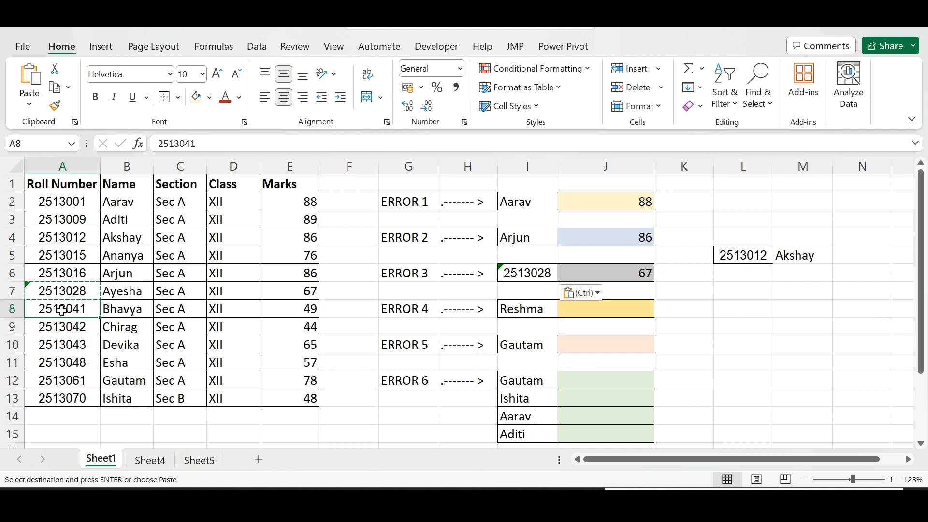
pyautogui.click(518, 274)
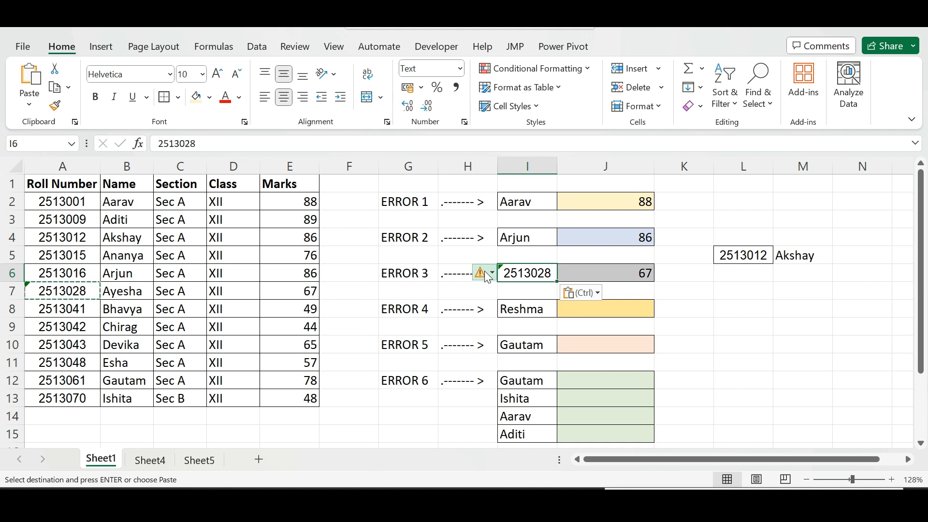
# Convert the roll number in I6 to a number using its error warning options
pyautogui.click(494, 277)
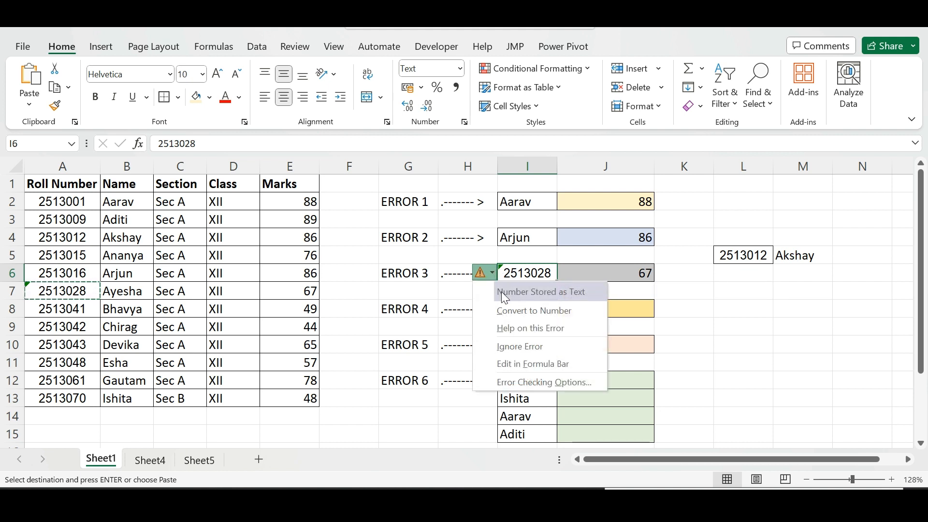
pyautogui.click(507, 312)
pyautogui.click(616, 273)
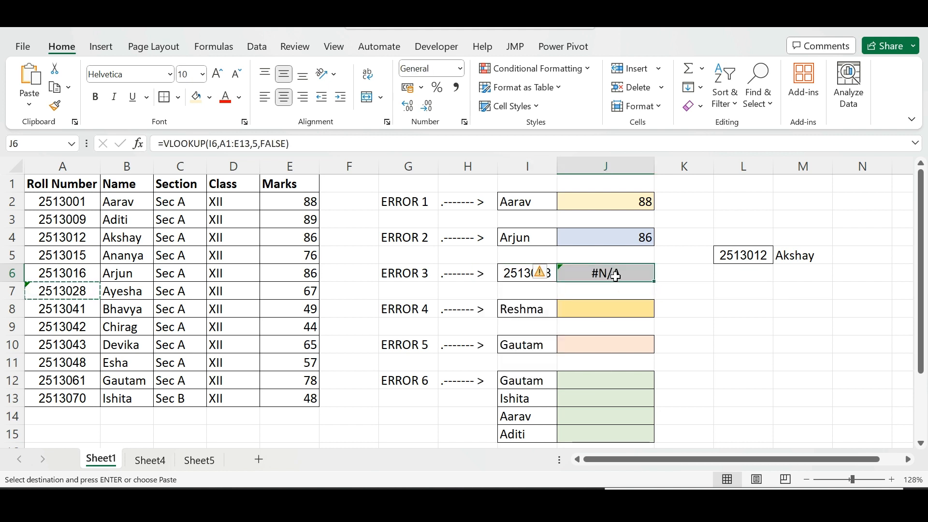
pyautogui.click(720, 292)
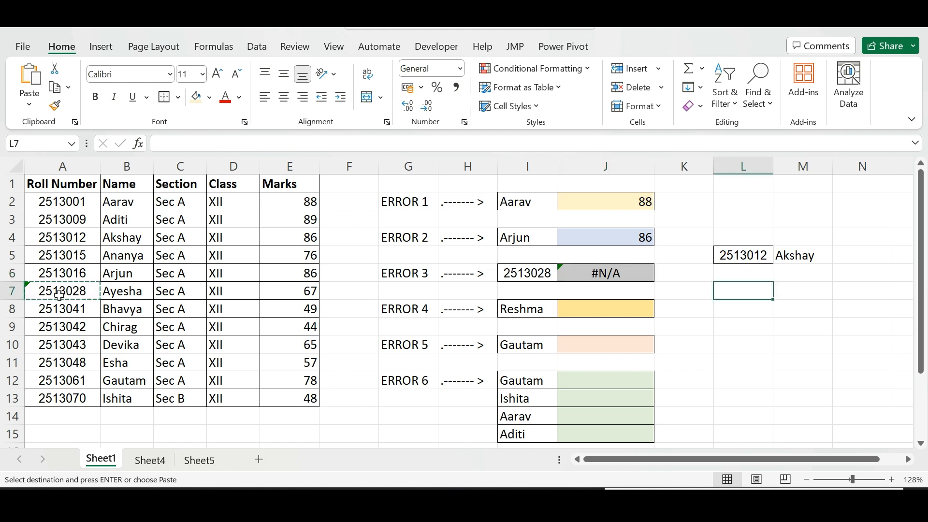
pyautogui.click(511, 273)
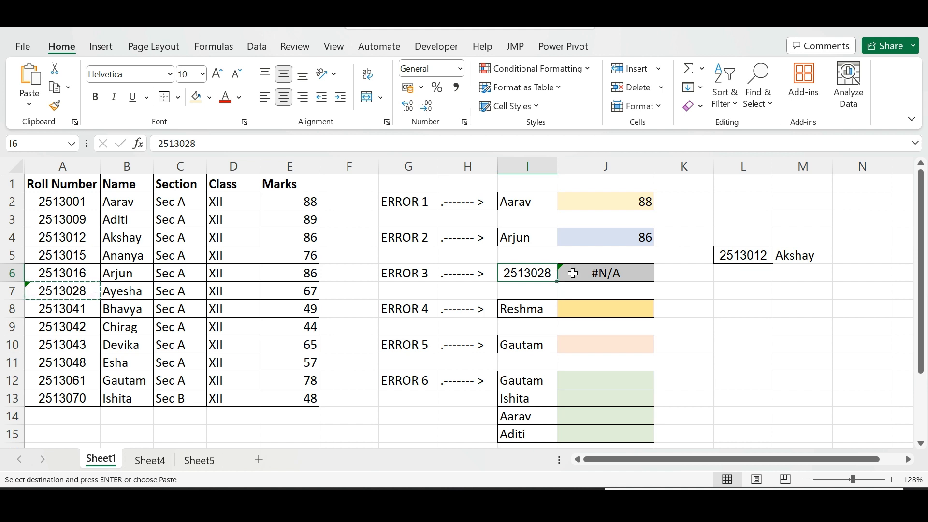
pyautogui.write('2513028')
pyautogui.click(697, 286)
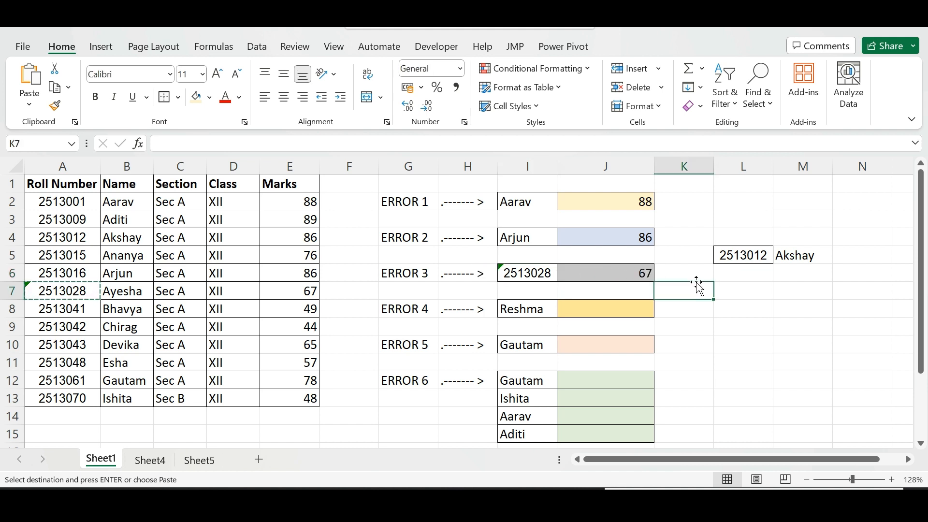
# Enter =VLOOKUP(I8,B1:E13,4,FALSE) in J8 to look up Reshma's marks with an exact match
pyautogui.click(580, 315)
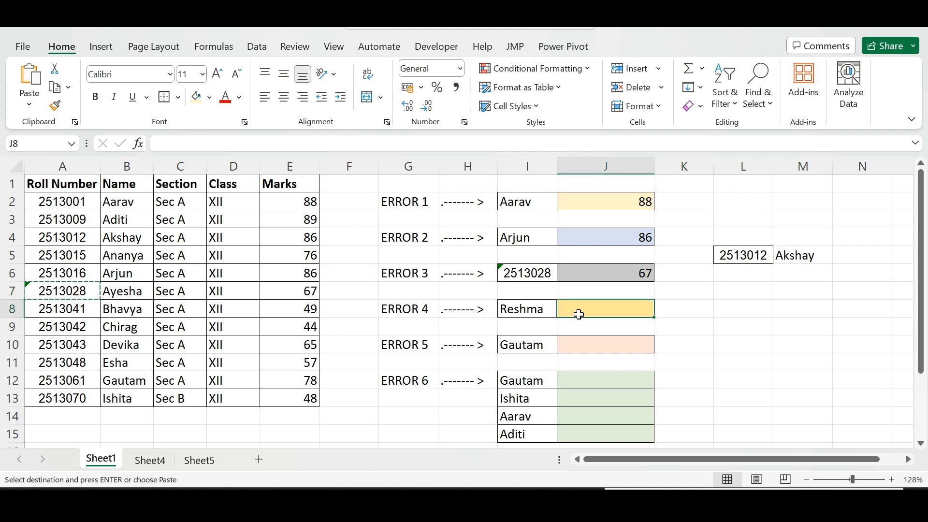
pyautogui.write('=vlook')
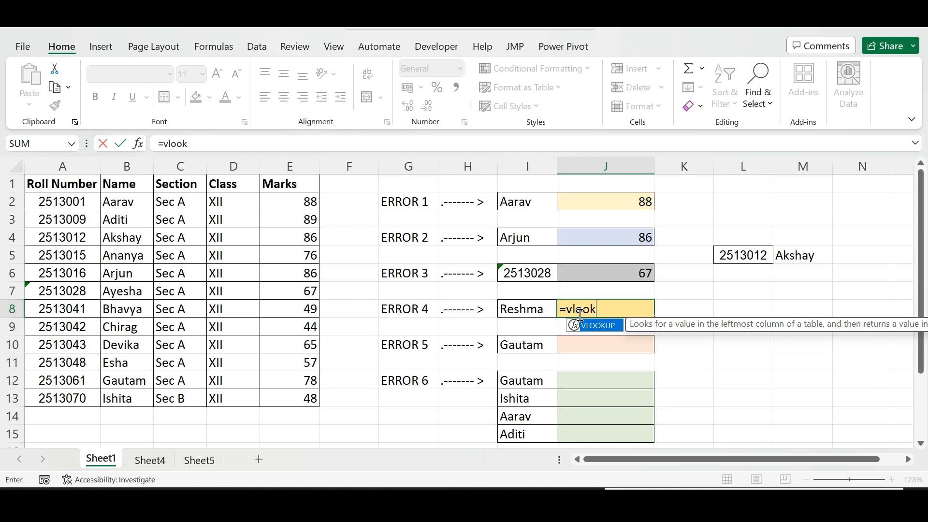
pyautogui.press('Tab')
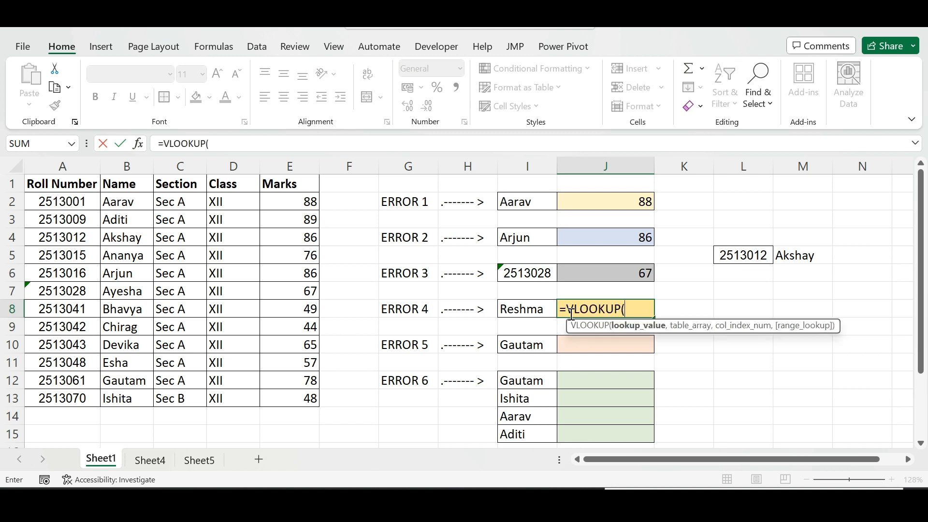
pyautogui.click(535, 309)
pyautogui.write(',')
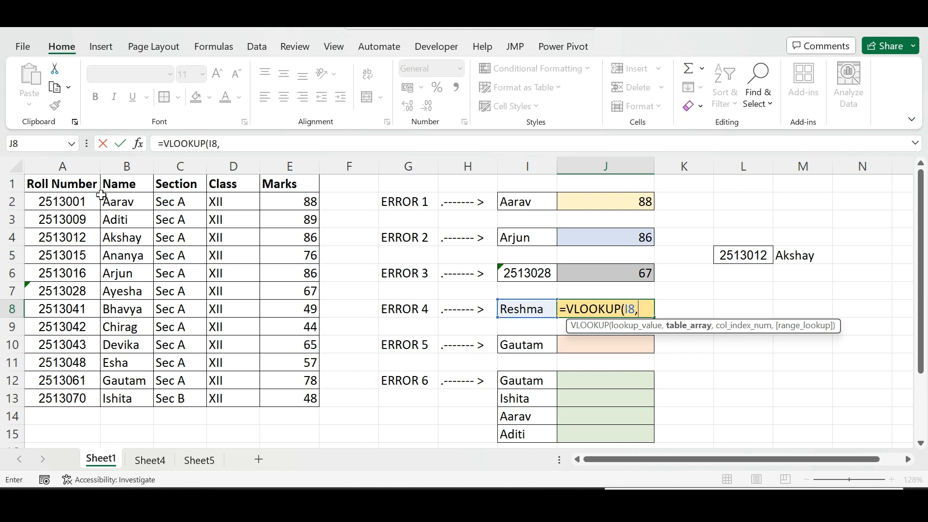
pyautogui.moveTo(115, 187); pyautogui.dragTo(293, 400)
pyautogui.write(',')
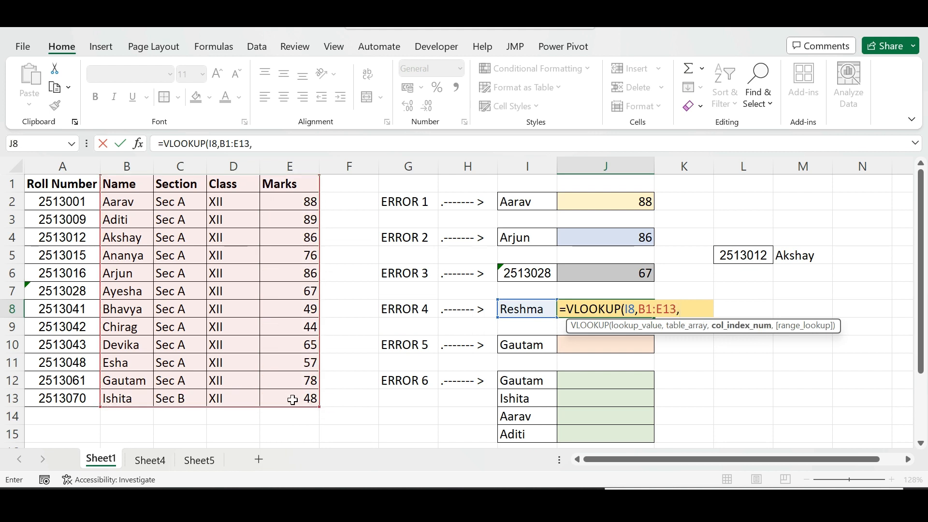
pyautogui.write('4,')
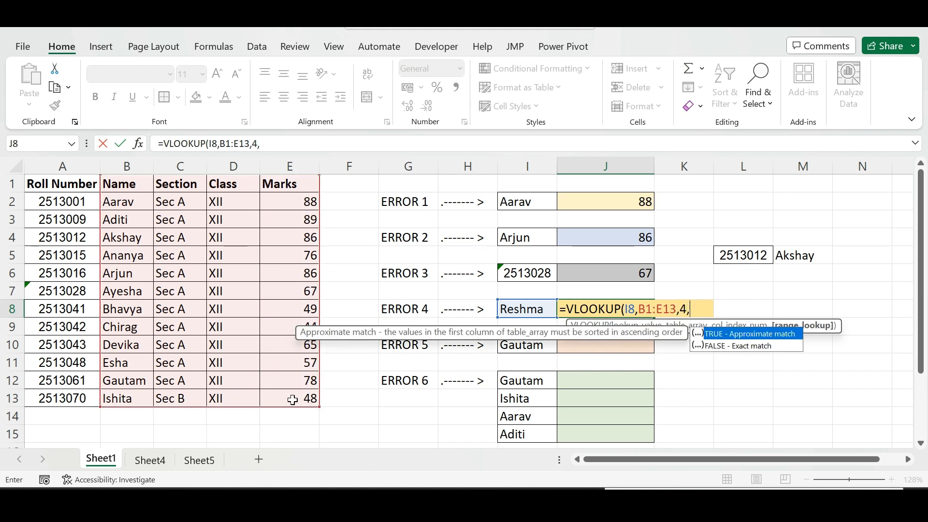
pyautogui.doubleClick(724, 346)
pyautogui.hotkey('ctrl', 'Return')
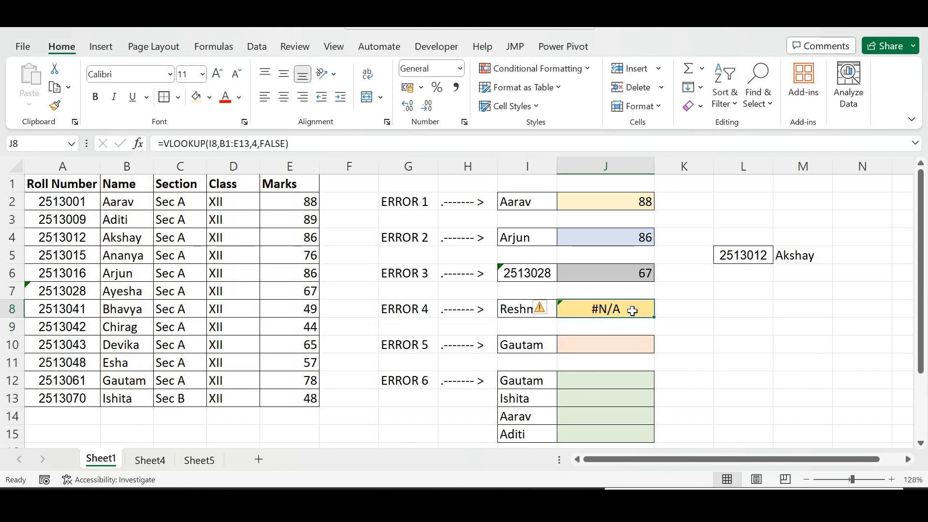
# Inspect J8's error options and the list of names in column B
pyautogui.click(553, 309)
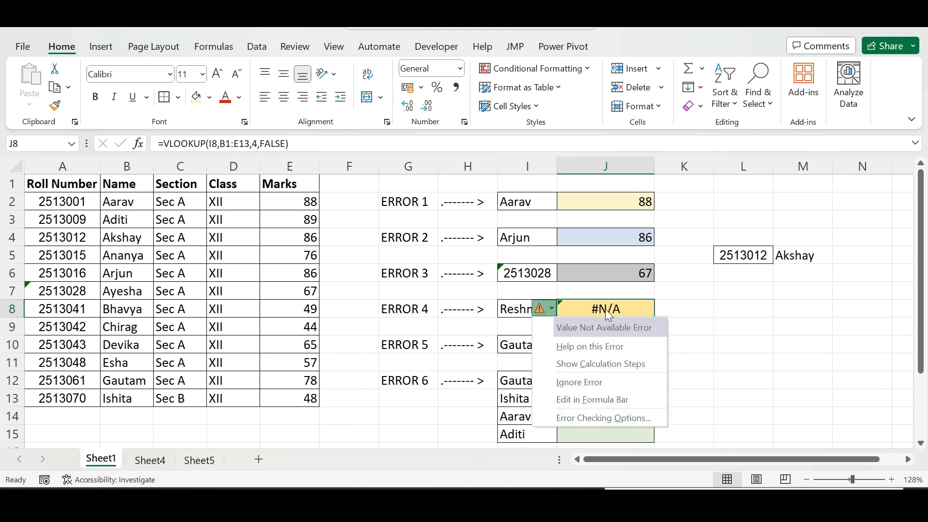
pyautogui.click(639, 307)
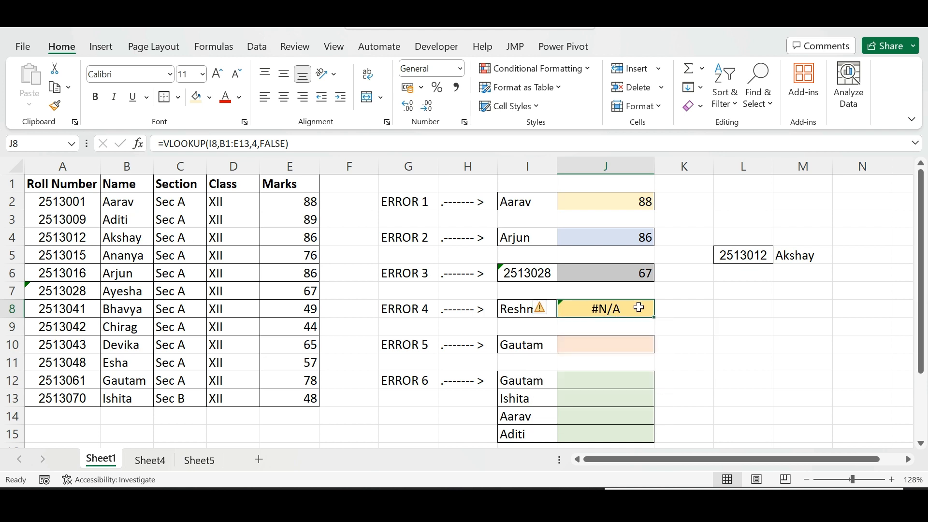
pyautogui.click(542, 312)
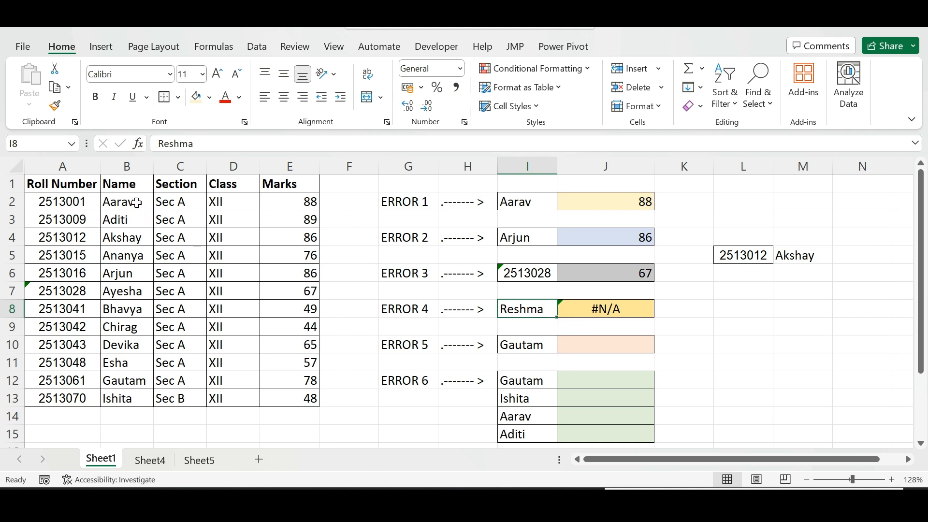
pyautogui.click(133, 167)
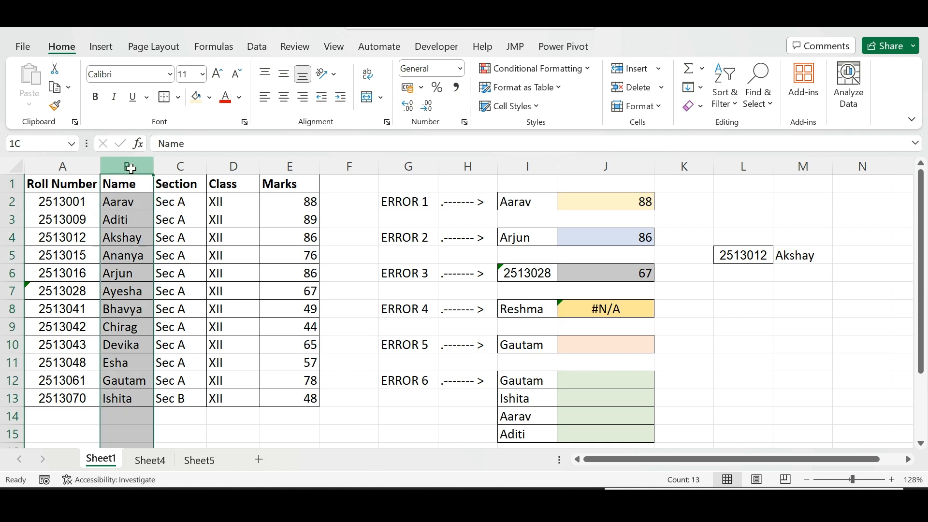
pyautogui.click(136, 205)
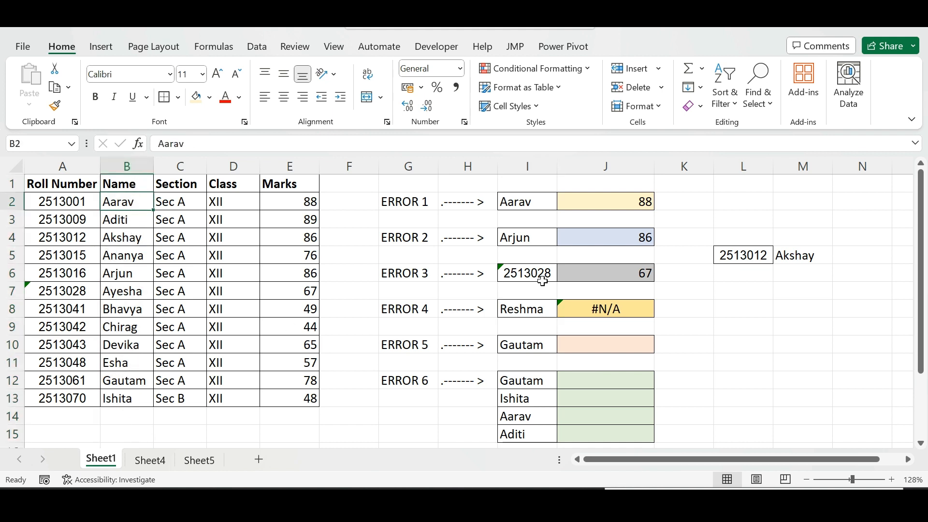
# Replace the name in I8 with Ishita
pyautogui.click(523, 308)
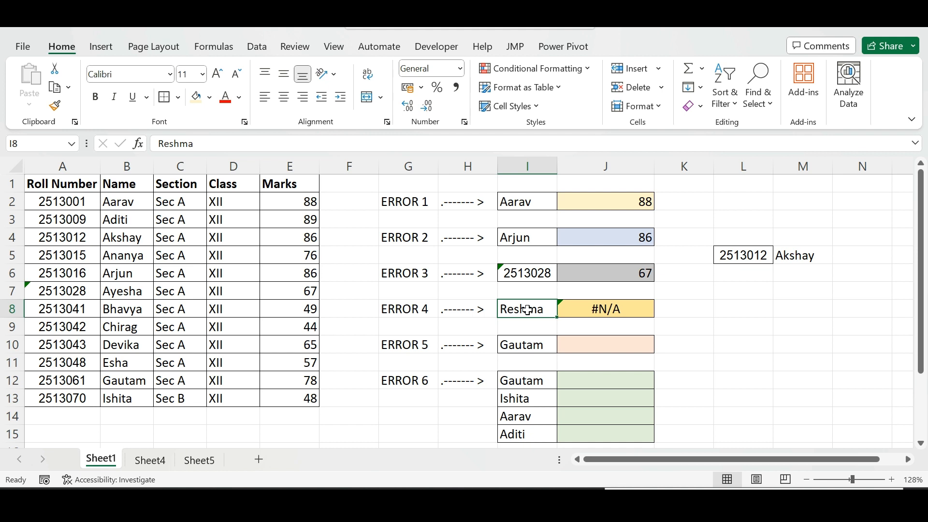
pyautogui.write('Ishita')
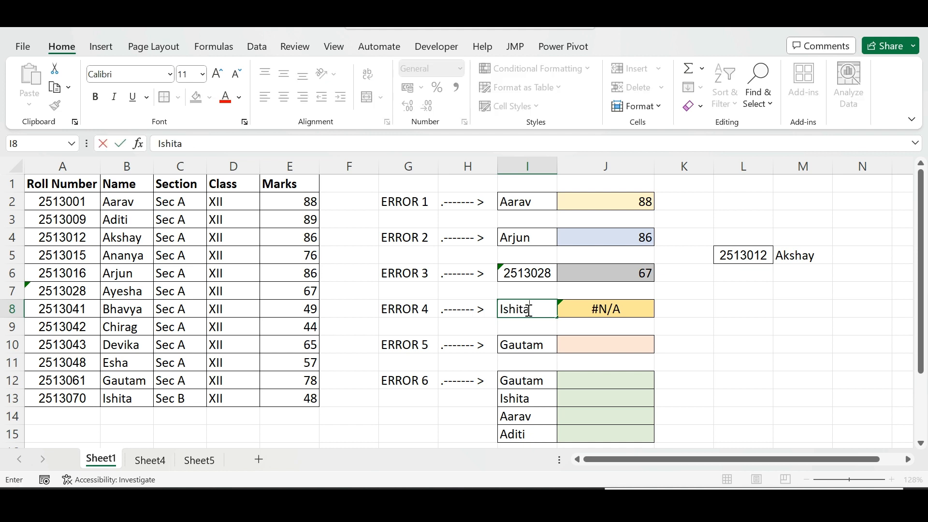
pyautogui.press('Return')
pyautogui.click(587, 302)
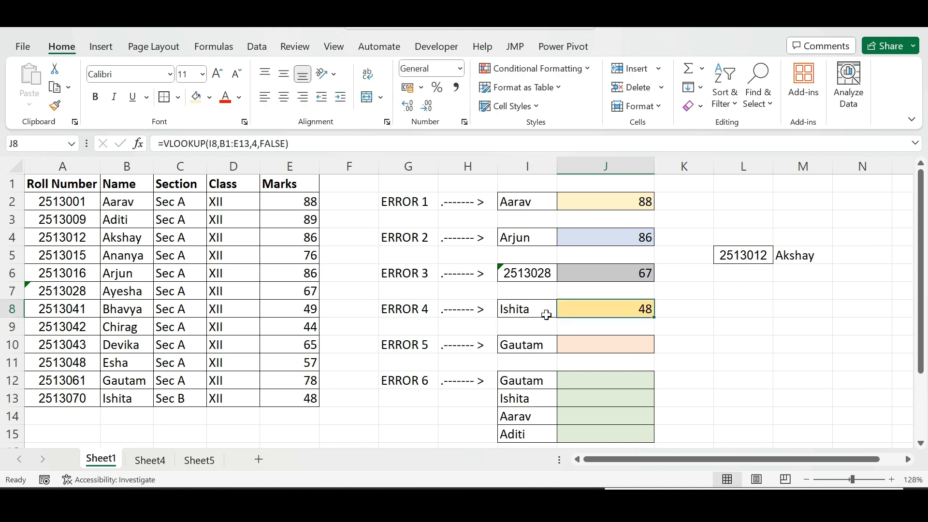
# Clear Ishita's marks in E13, check J8's lookup result, and undo the deletion
pyautogui.click(292, 402)
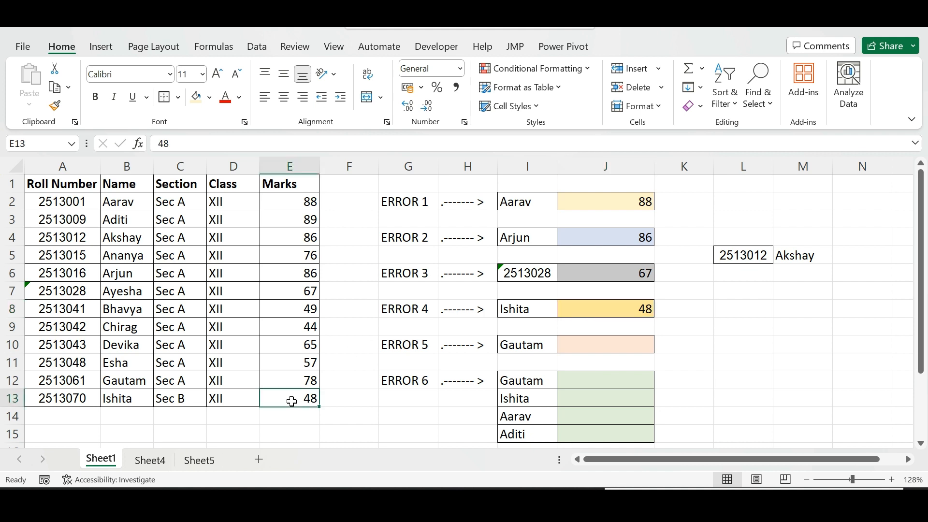
pyautogui.press('Delete')
pyautogui.click(620, 309)
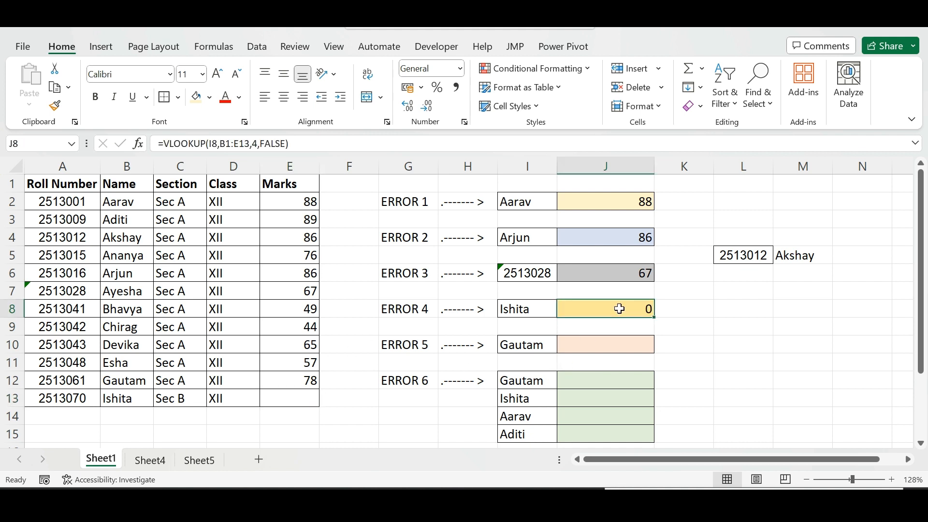
pyautogui.click(294, 397)
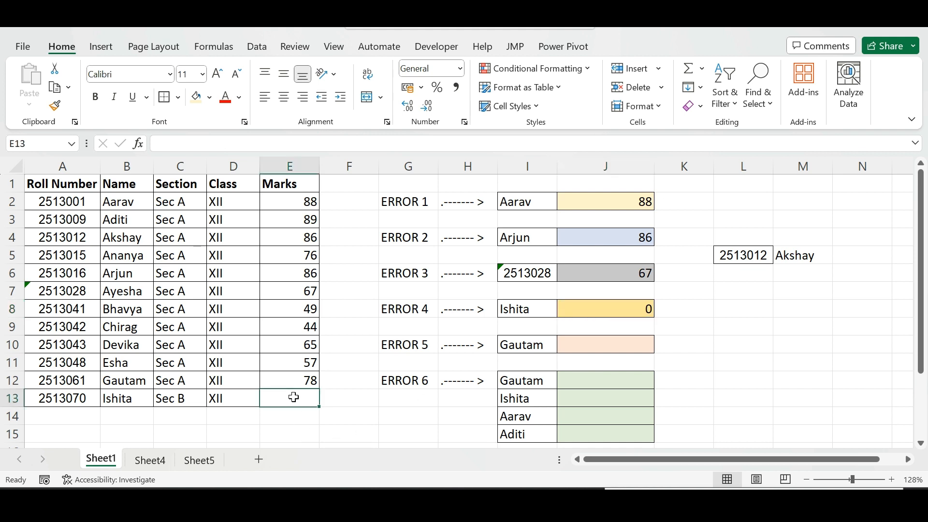
pyautogui.hotkey('ctrl', 'z')
pyautogui.click(123, 399)
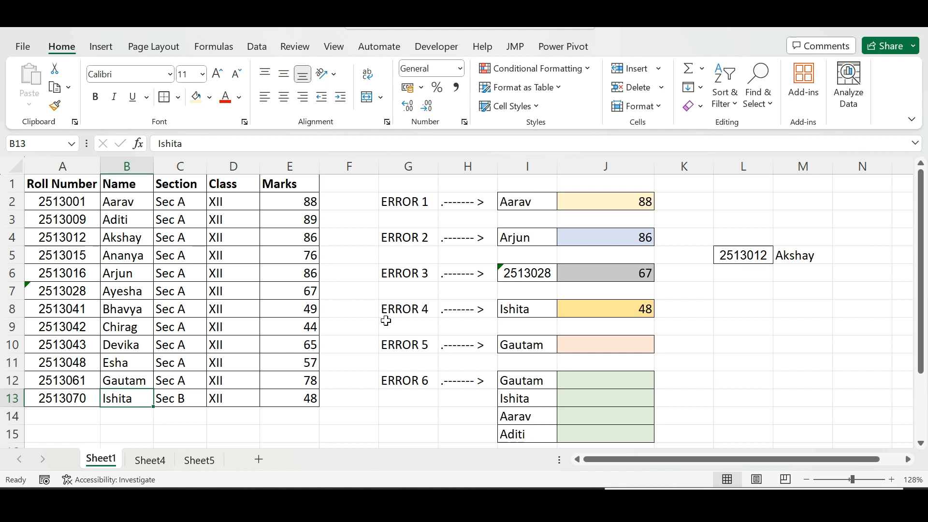
pyautogui.click(626, 312)
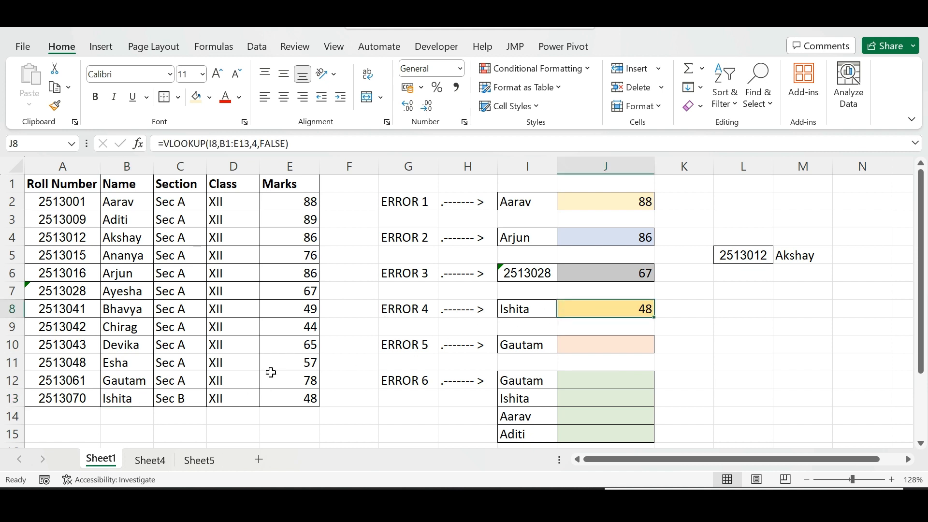
# Examine the Native table on Sheet4
pyautogui.click(580, 345)
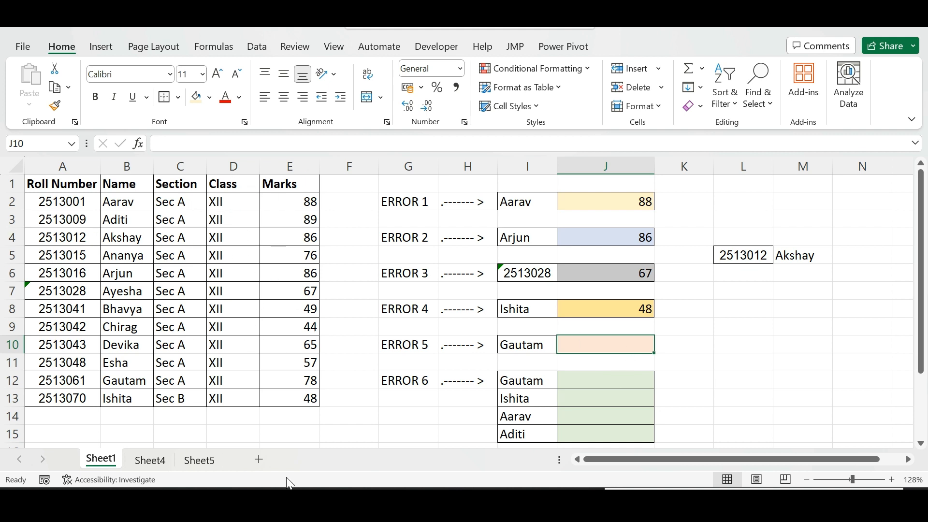
pyautogui.click(167, 465)
pyautogui.click(222, 201)
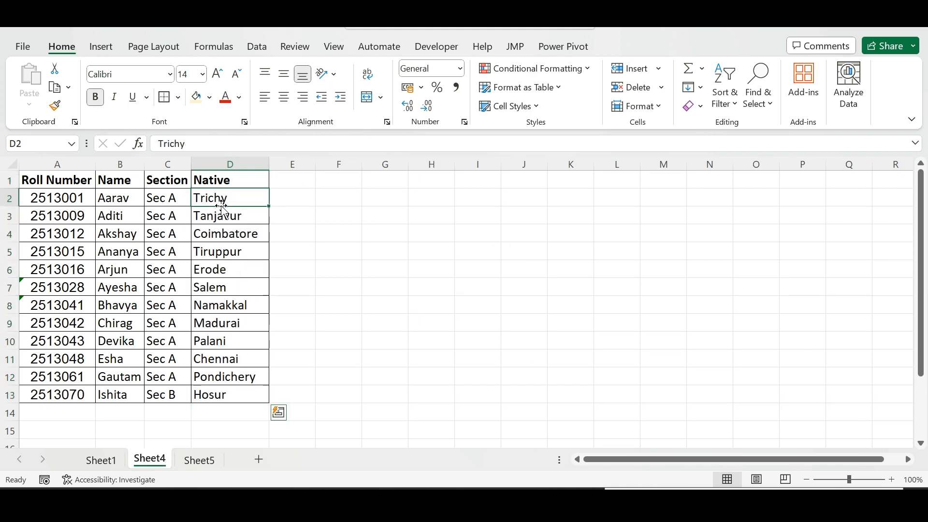
pyautogui.click(88, 465)
# Begin a VLOOKUP formula in J10 using I10 as the lookup value
pyautogui.write('=vlo')
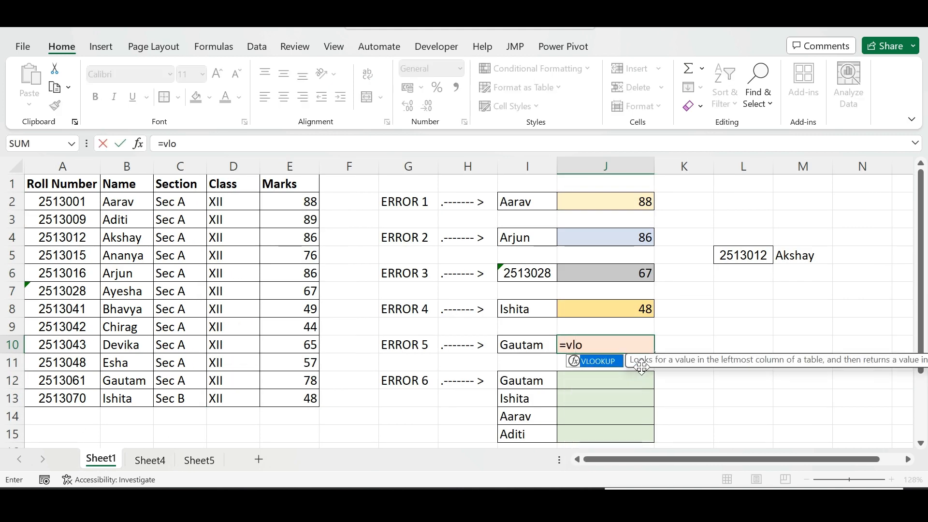
pyautogui.press('Tab')
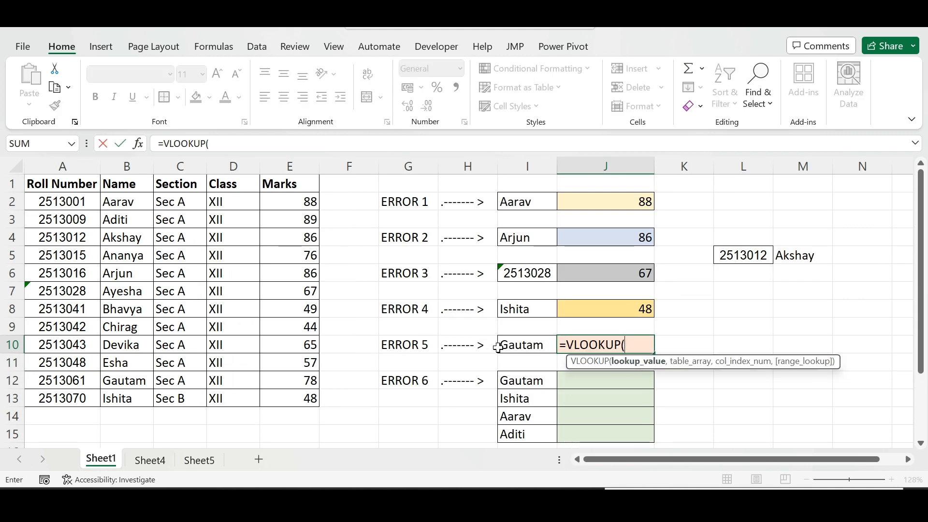
pyautogui.click(525, 345)
pyautogui.write(',')
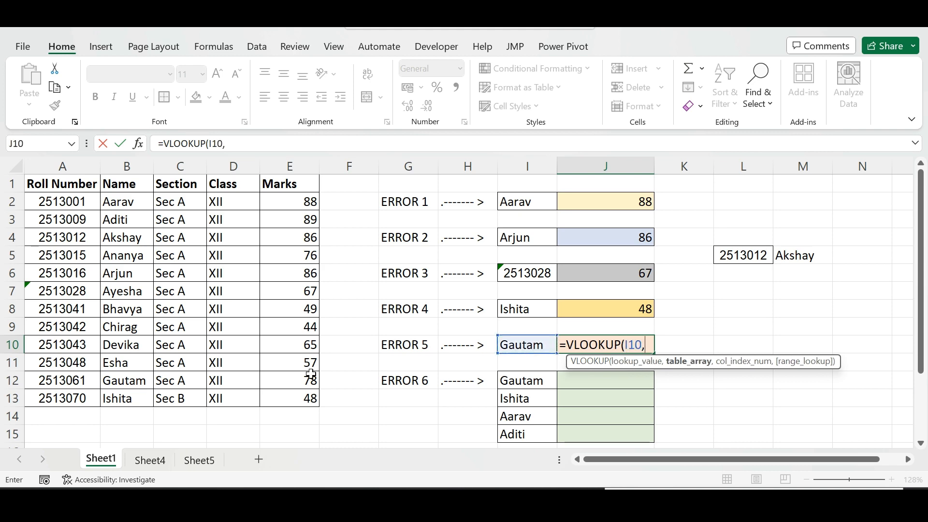
# Try to reference Sheet4's B1:D13 as the table array, then erase the range from the formula
pyautogui.click(161, 466)
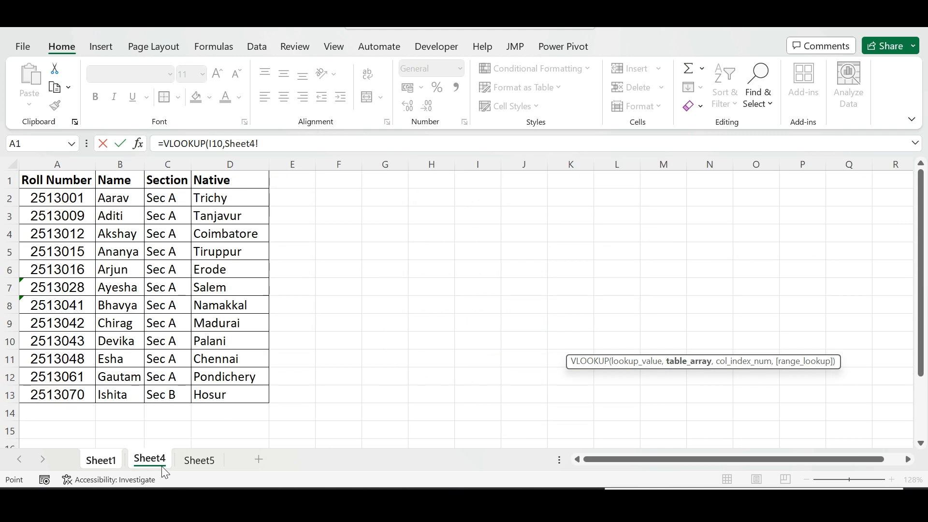
pyautogui.moveTo(121, 180); pyautogui.dragTo(222, 389)
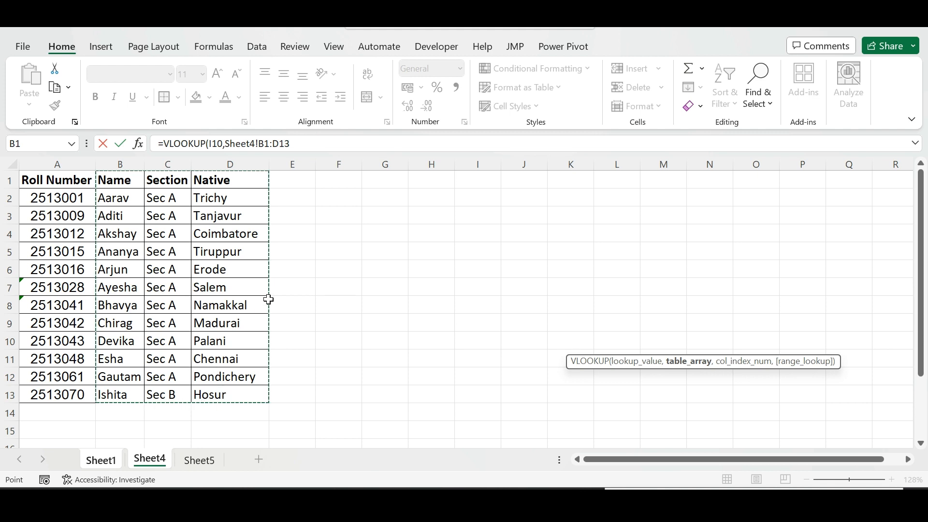
pyautogui.click(103, 460)
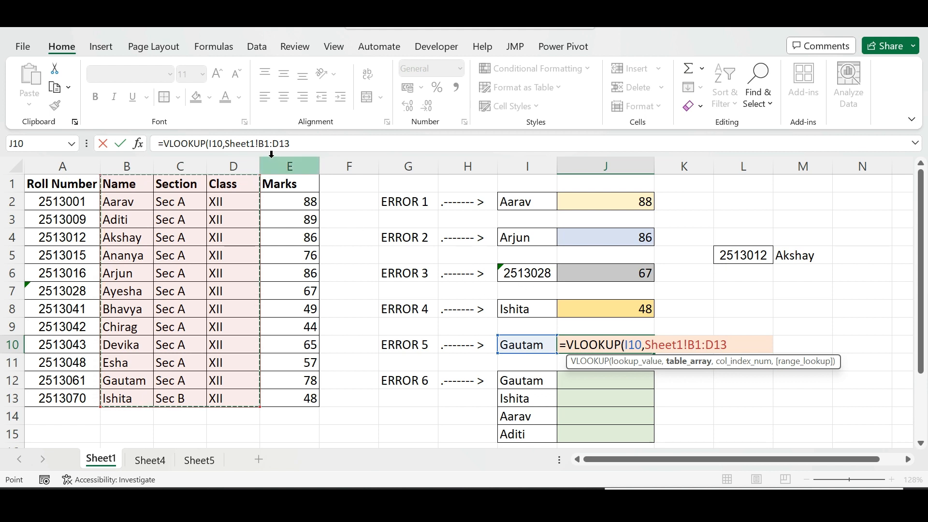
pyautogui.moveTo(271, 166); pyautogui.dragTo(237, 166)
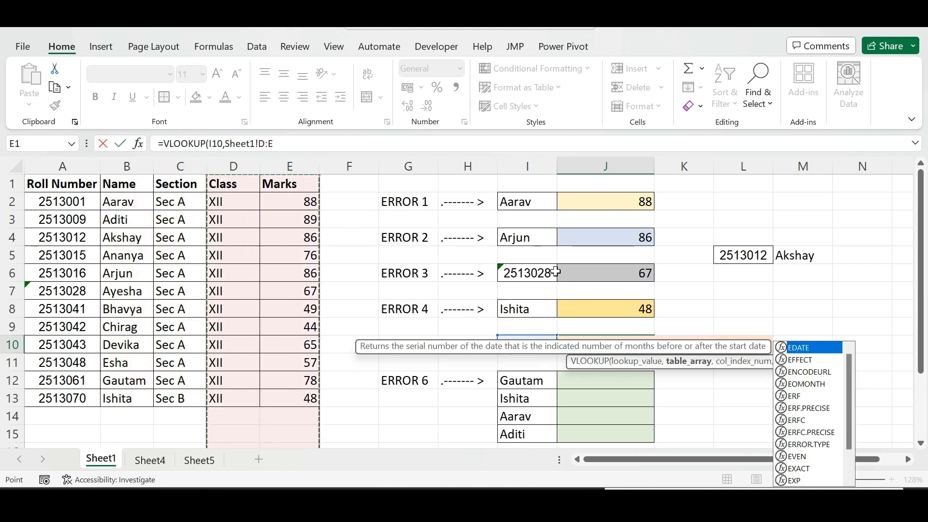
pyautogui.click(317, 145)
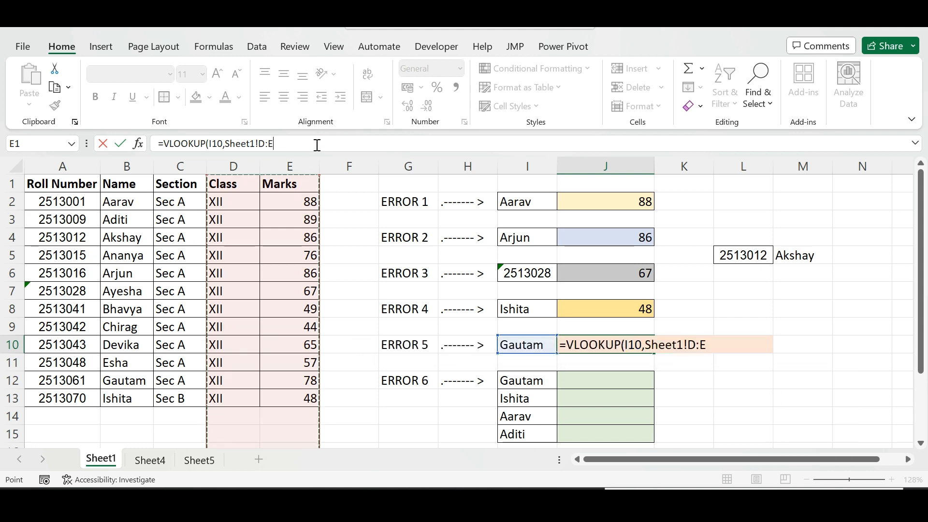
pyautogui.press('BackSpace')
pyautogui.press('BackSpace')
pyautogui.press('BackSpace')
pyautogui.press('BackSpace')
pyautogui.press('BackSpace')
pyautogui.press('BackSpace')
pyautogui.press('BackSpace')
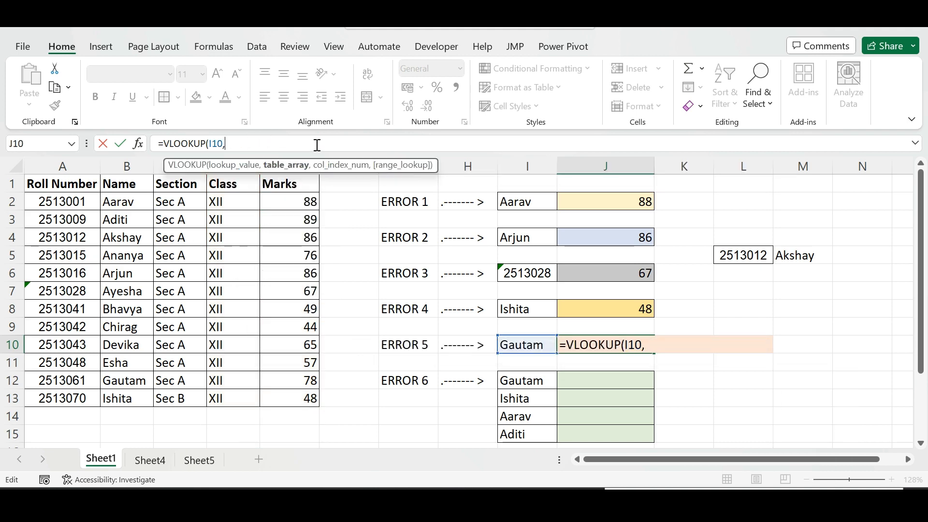
# Complete J10's VLOOKUP with Sheet4!B1:D13 as the table array, column 3 and FALSE for exact match
pyautogui.click(150, 459)
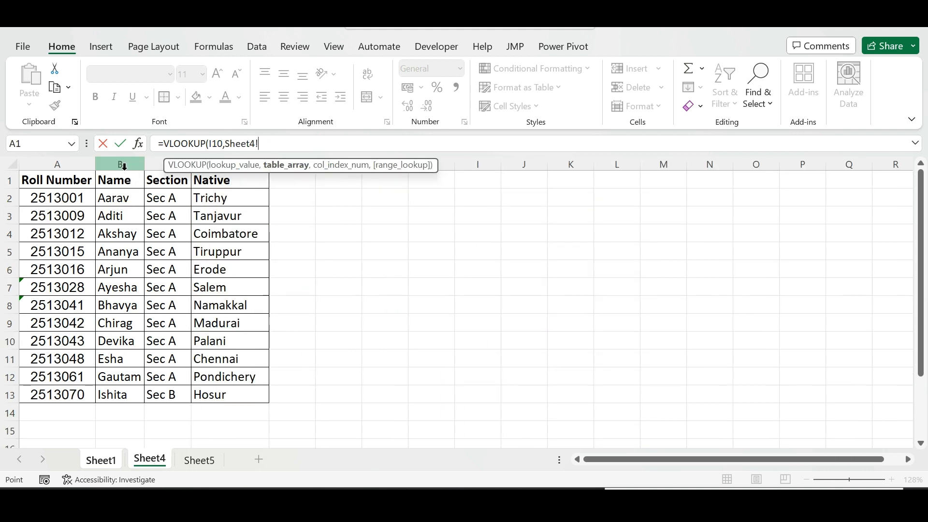
pyautogui.moveTo(120, 178); pyautogui.dragTo(234, 385)
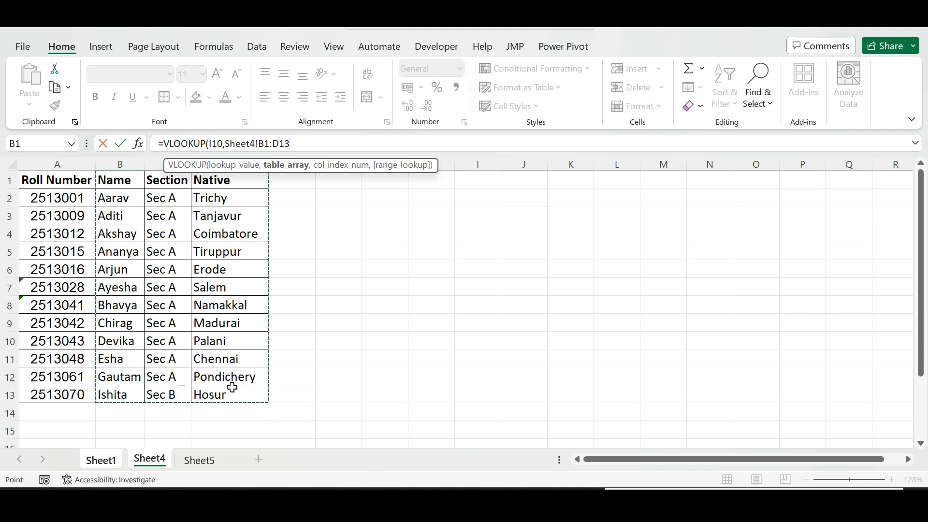
pyautogui.click(108, 463)
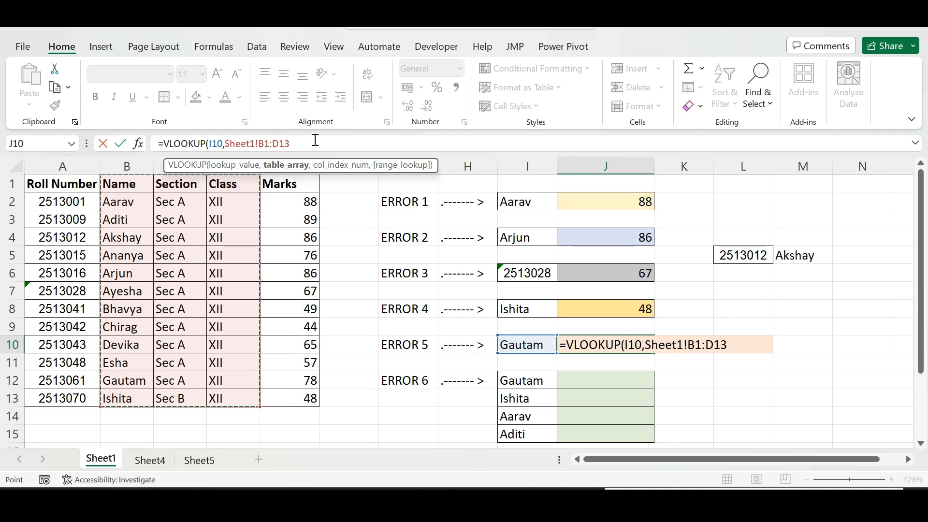
pyautogui.click(146, 459)
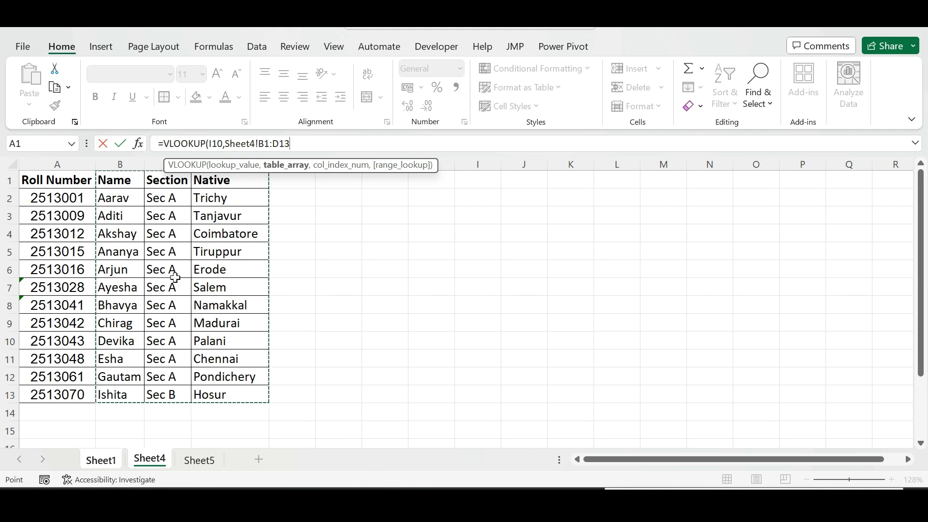
pyautogui.click(100, 458)
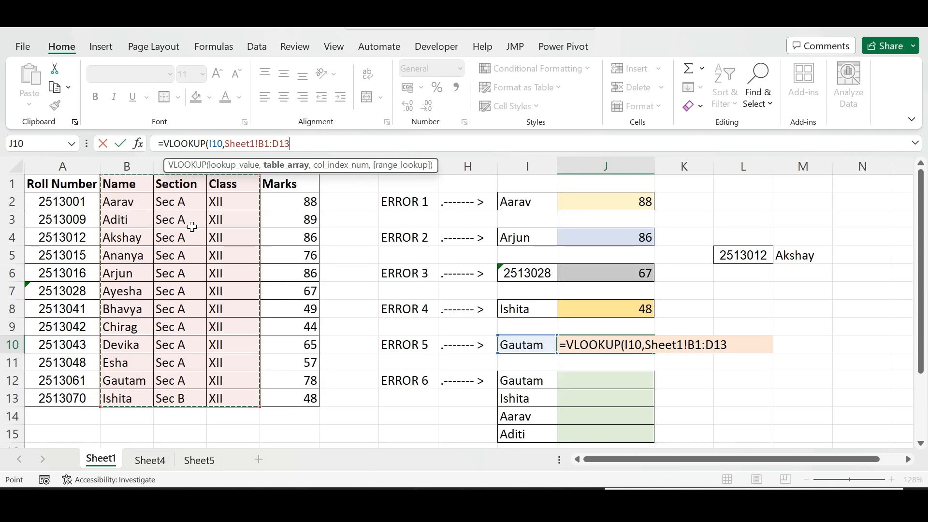
pyautogui.click(143, 461)
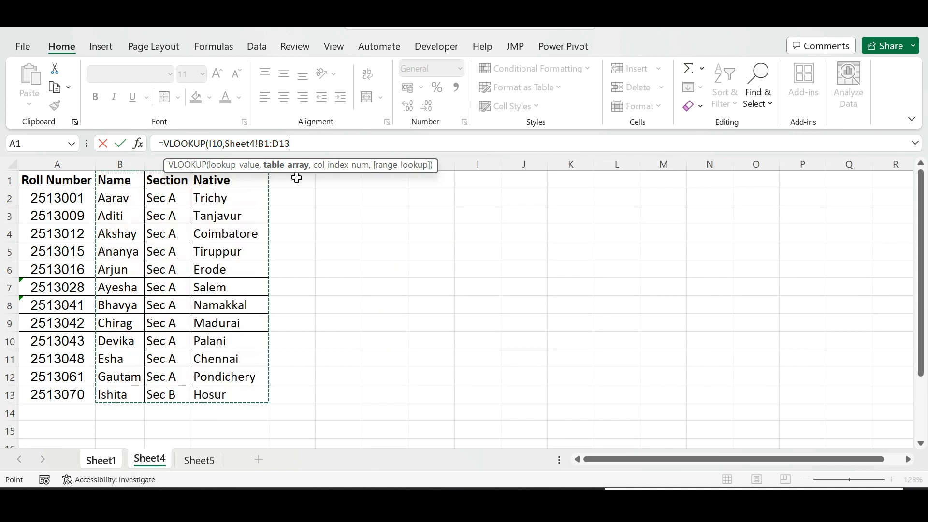
pyautogui.write(',')
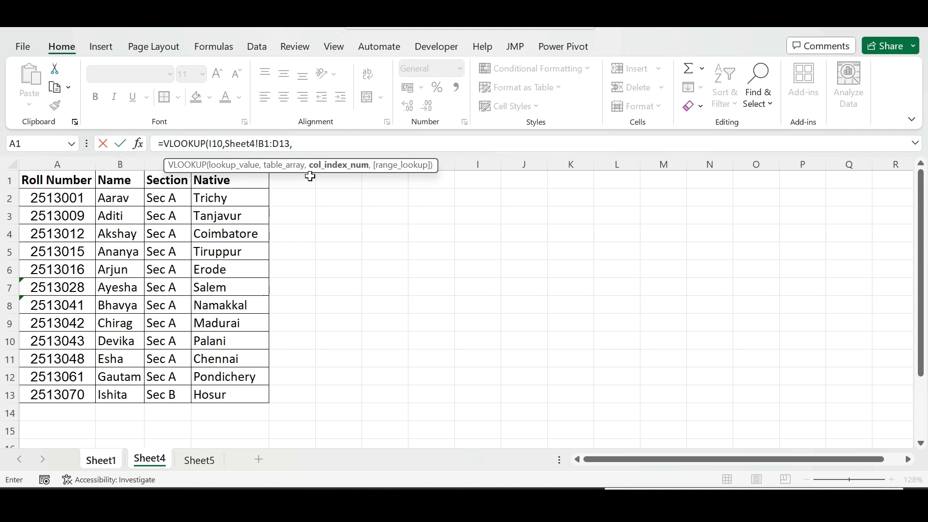
pyautogui.write(',')
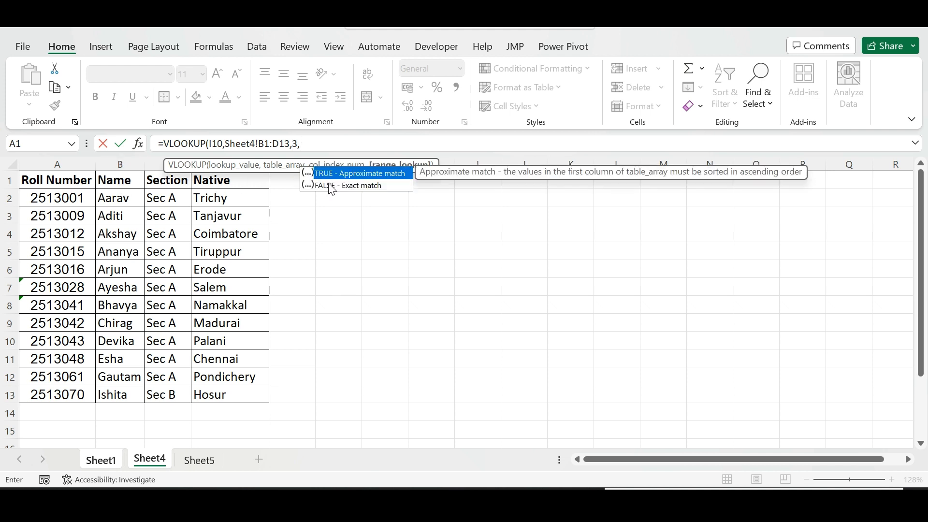
pyautogui.doubleClick(329, 182)
pyautogui.press('Return')
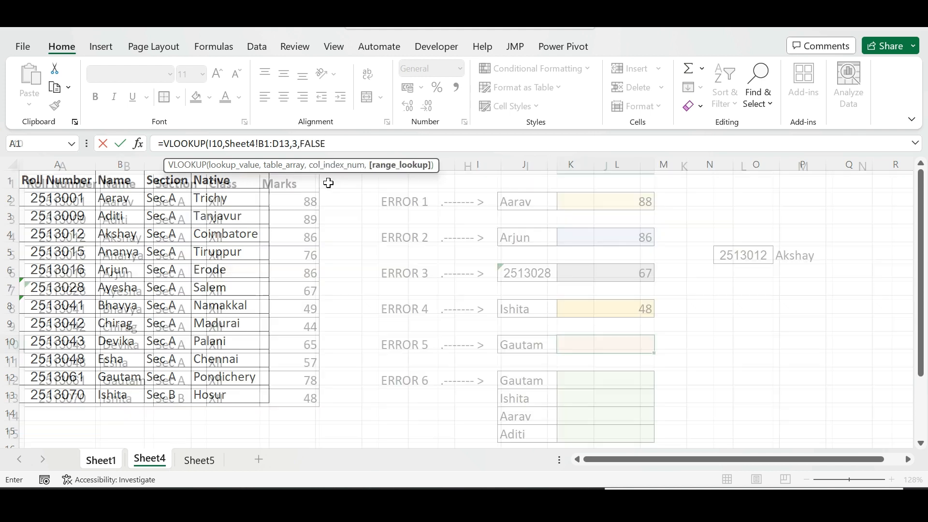
pyautogui.click(619, 338)
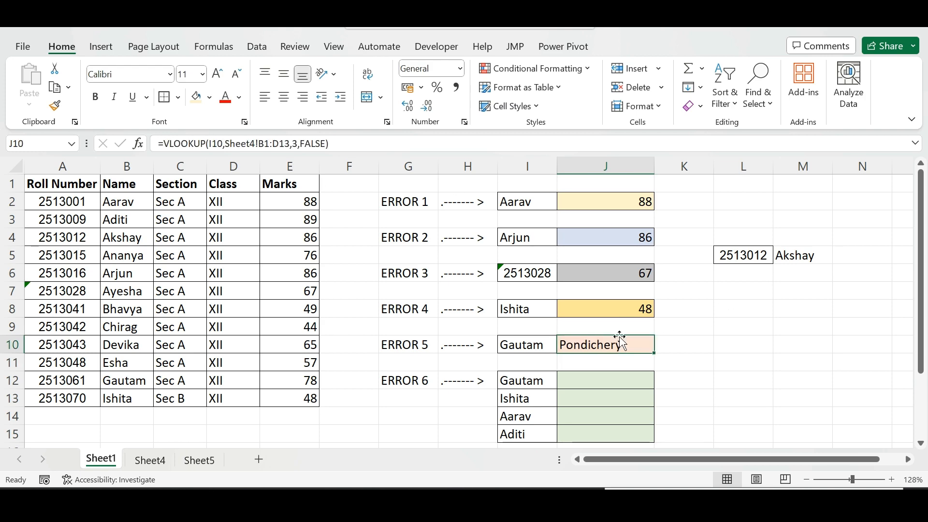
# Compare Sheet4's table with the B1:D13 range on Sheet1
pyautogui.click(146, 460)
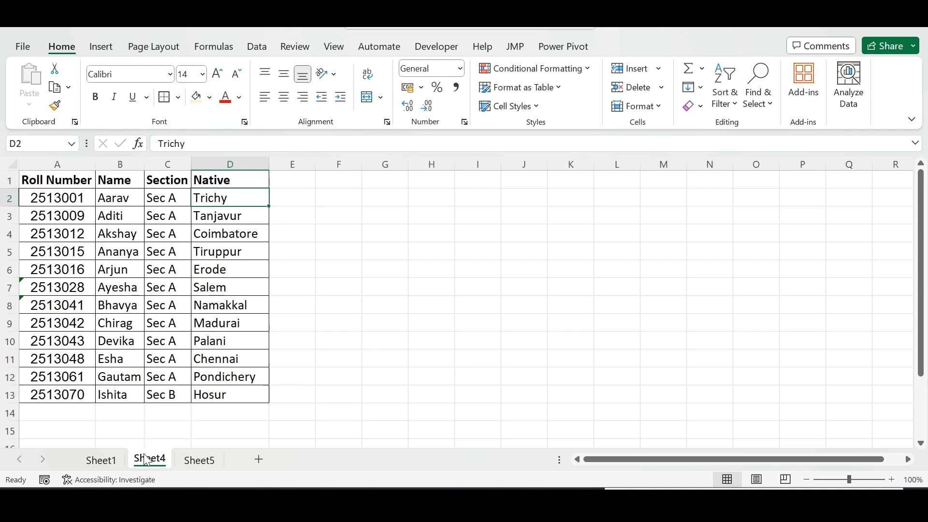
pyautogui.click(100, 460)
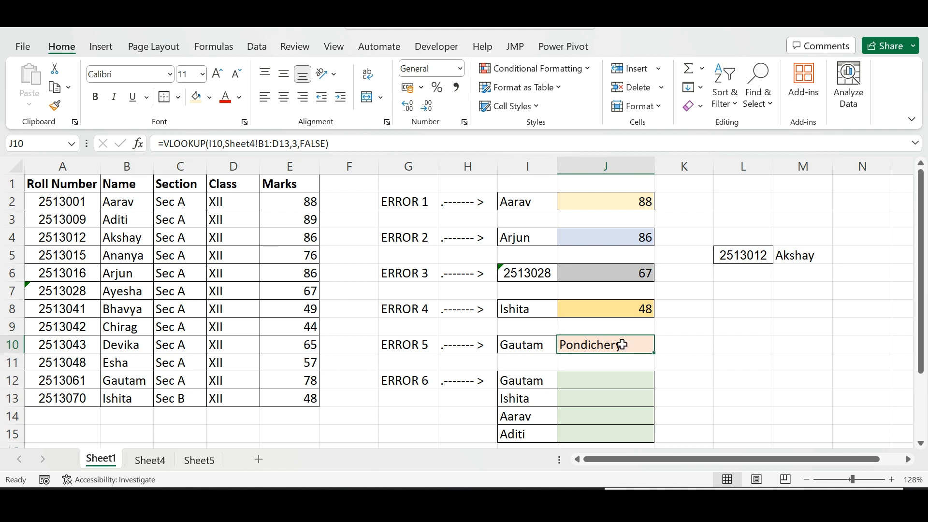
pyautogui.moveTo(126, 183); pyautogui.dragTo(229, 392)
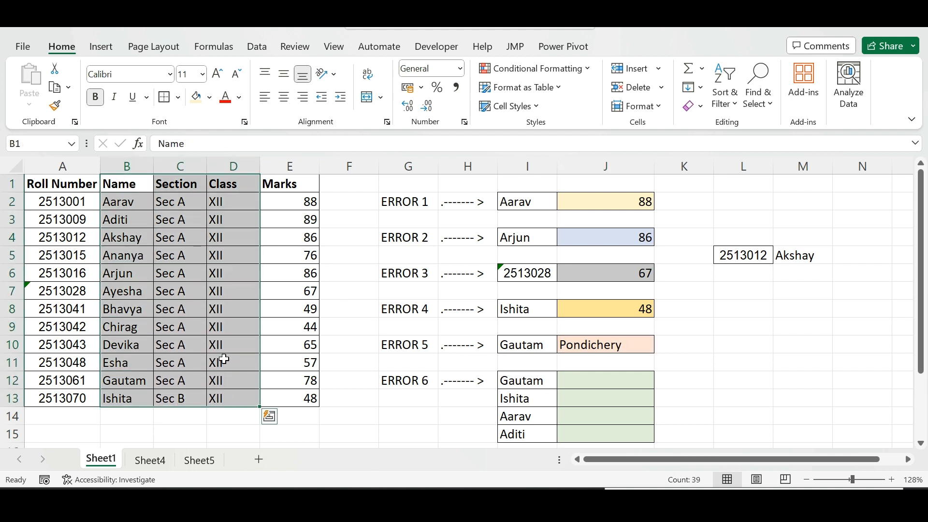
pyautogui.click(238, 304)
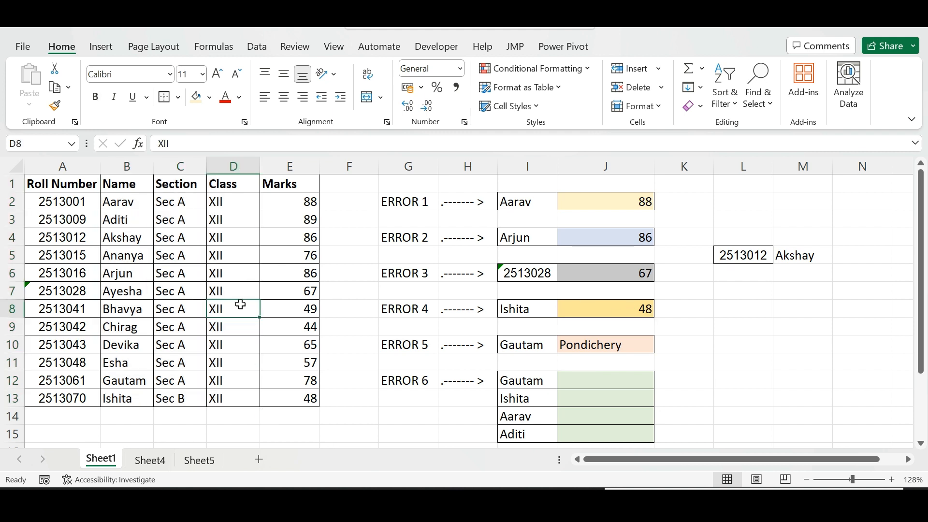
# Enter =VLOOKUP(I12,B1:E13,4,FALSE) in J12 and fill it down to J15
pyautogui.click(617, 381)
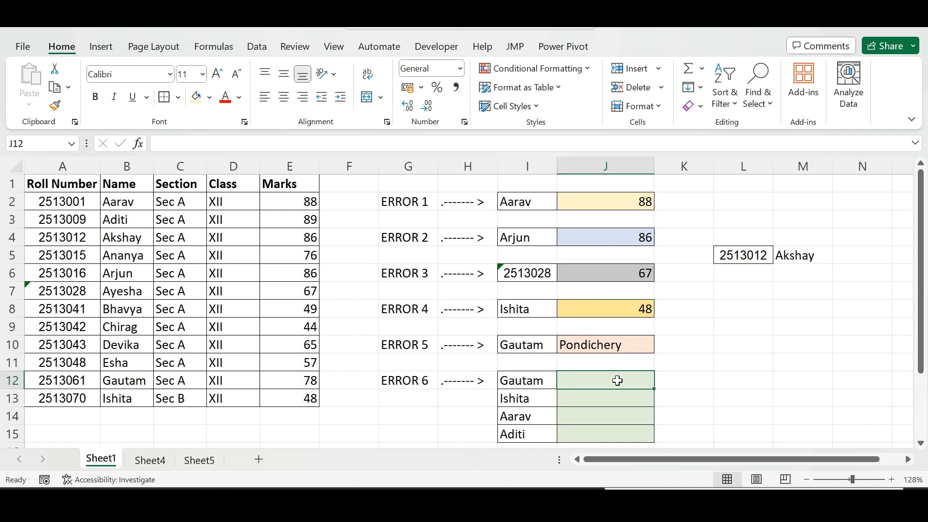
pyautogui.scroll(-1, 618, 381)
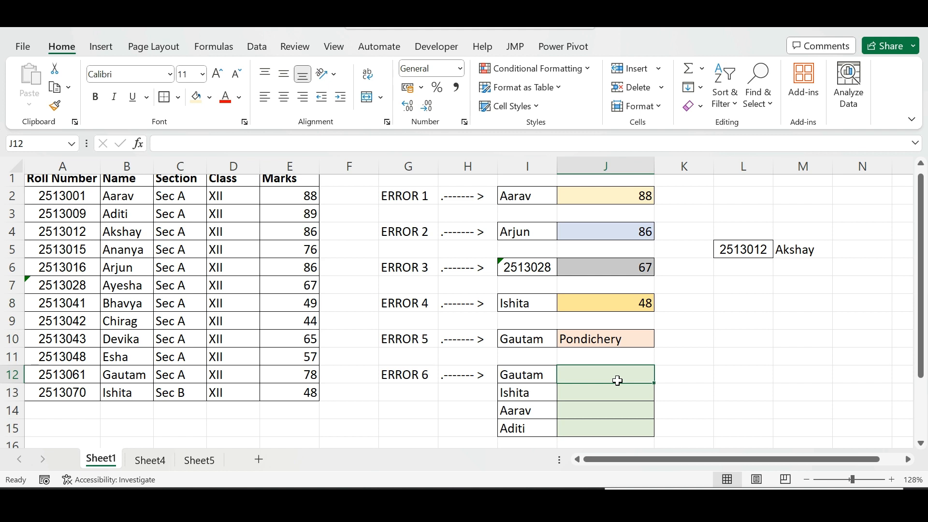
pyautogui.write('=vlo')
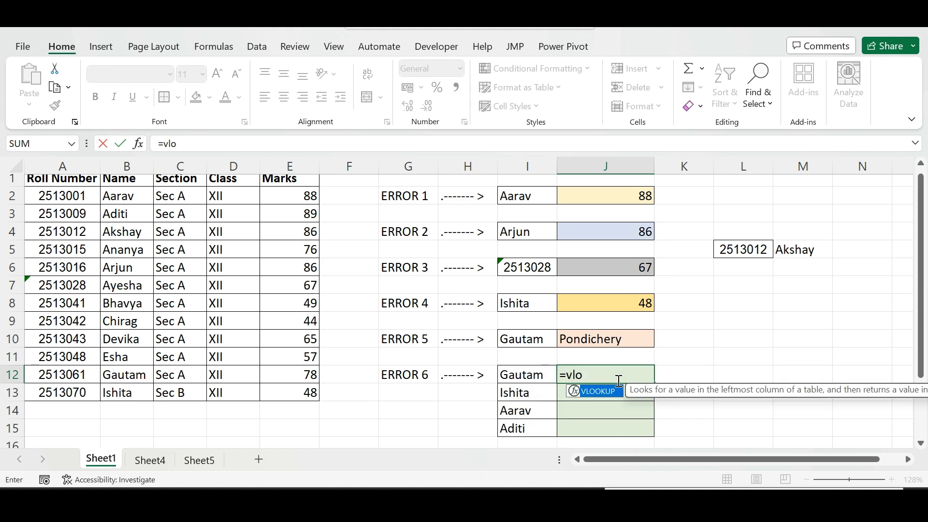
pyautogui.write('ok')
pyautogui.press('Tab')
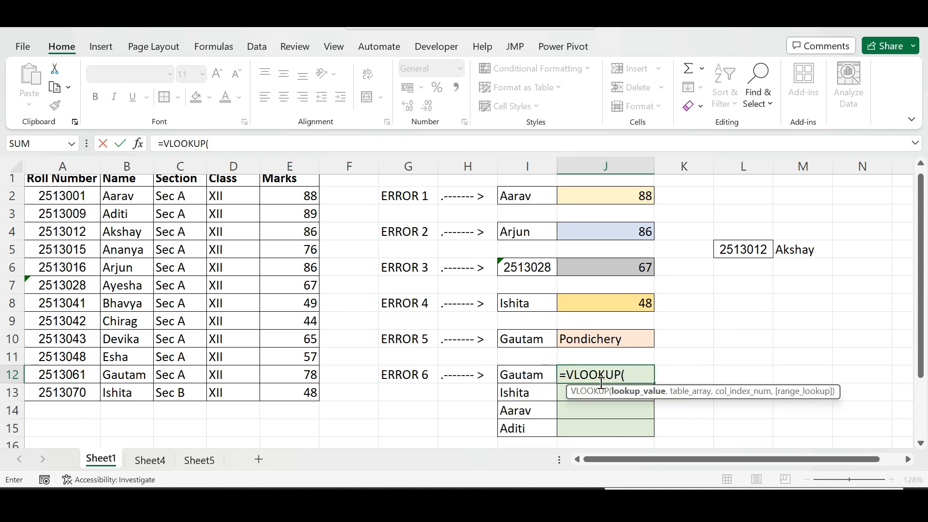
pyautogui.click(530, 373)
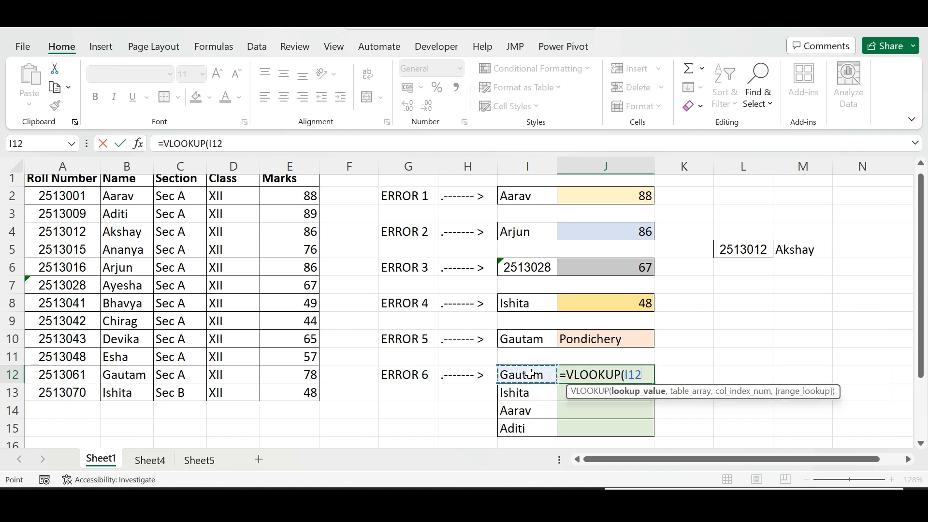
pyautogui.write(',')
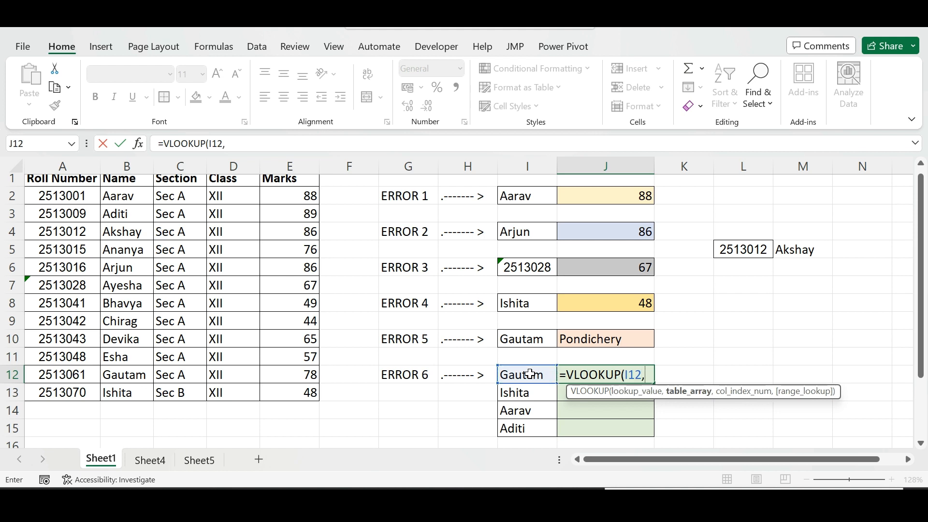
pyautogui.moveTo(118, 178); pyautogui.dragTo(277, 397)
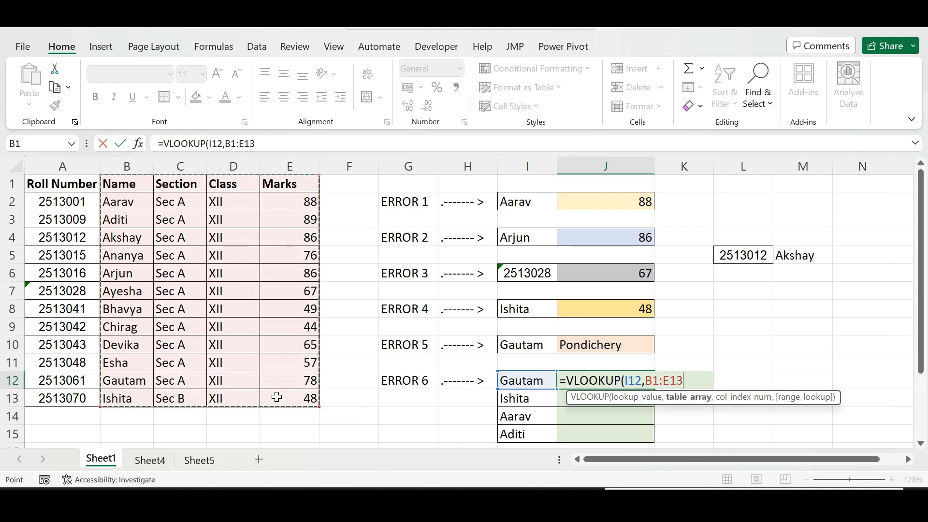
pyautogui.write(',')
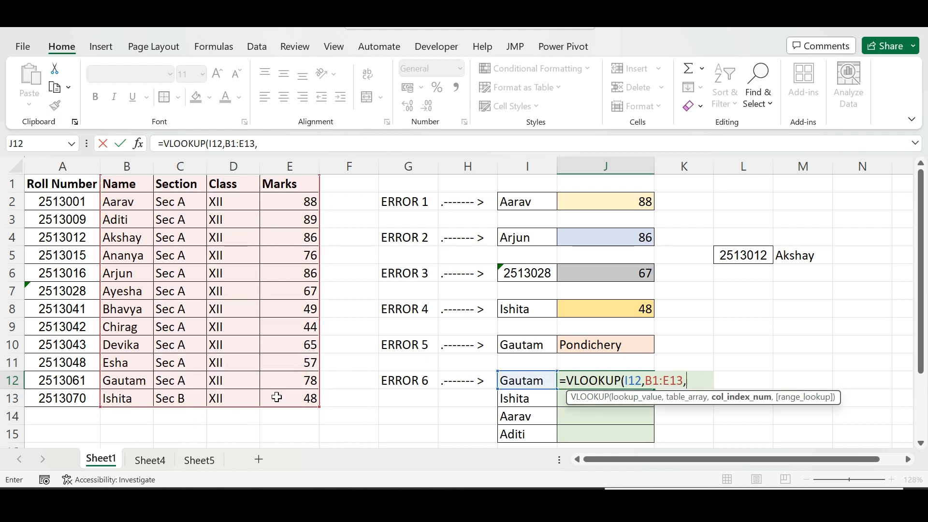
pyautogui.write('4,')
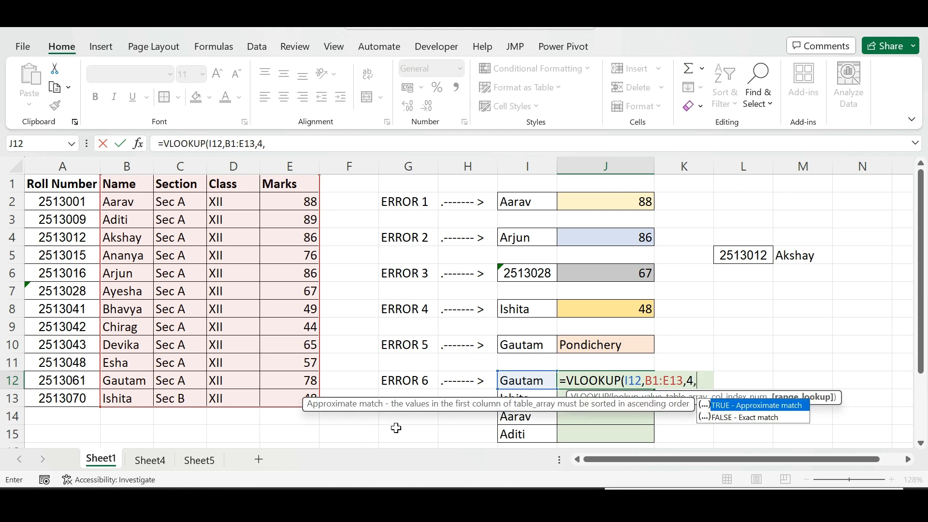
pyautogui.doubleClick(720, 419)
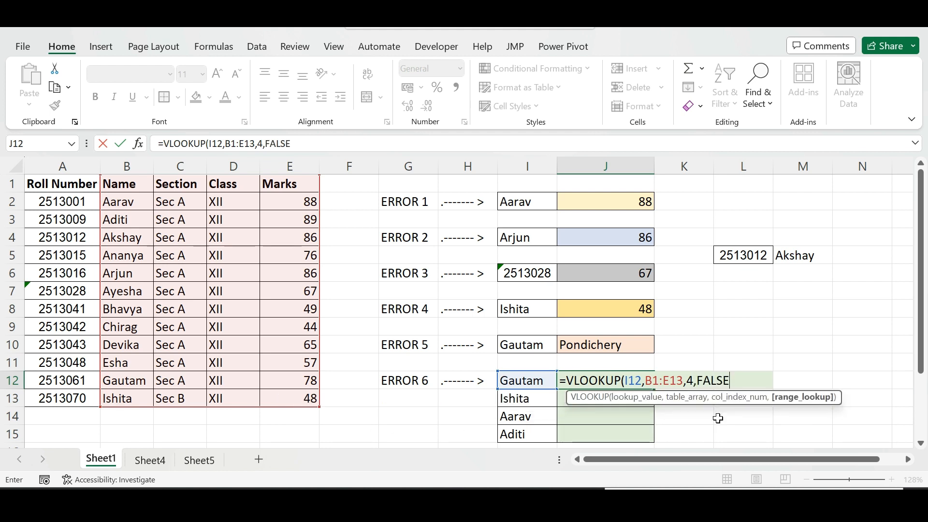
pyautogui.press('Return')
pyautogui.click(625, 381)
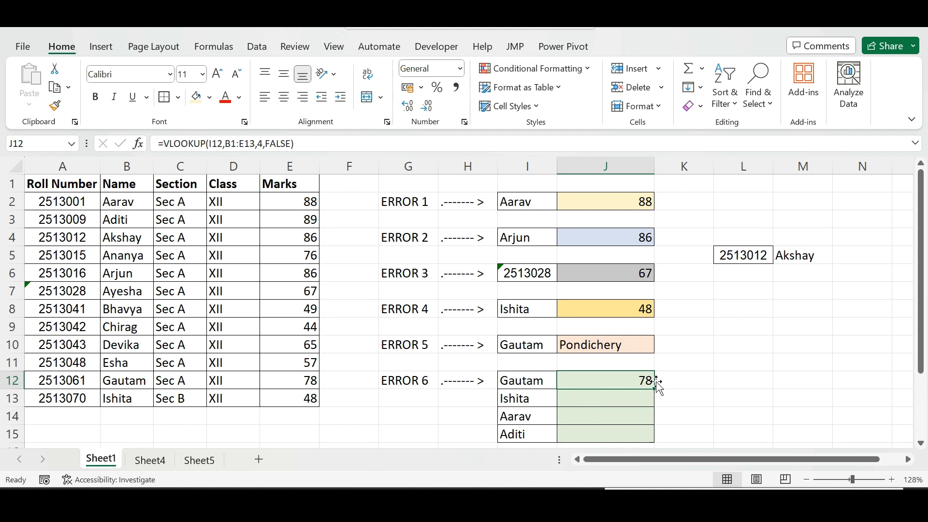
pyautogui.moveTo(656, 389); pyautogui.dragTo(654, 438)
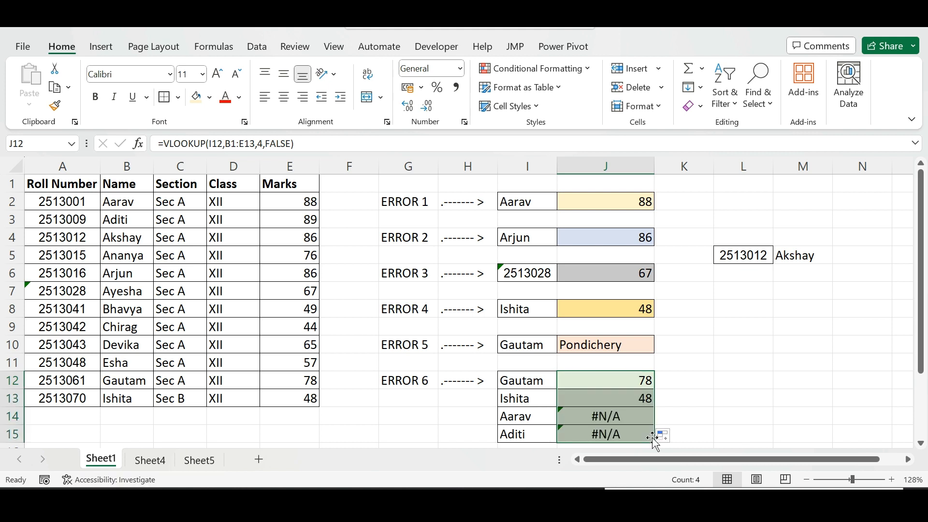
# Inspect the filled formulas in J12 to J14 to see how their table array references shift
pyautogui.click(636, 402)
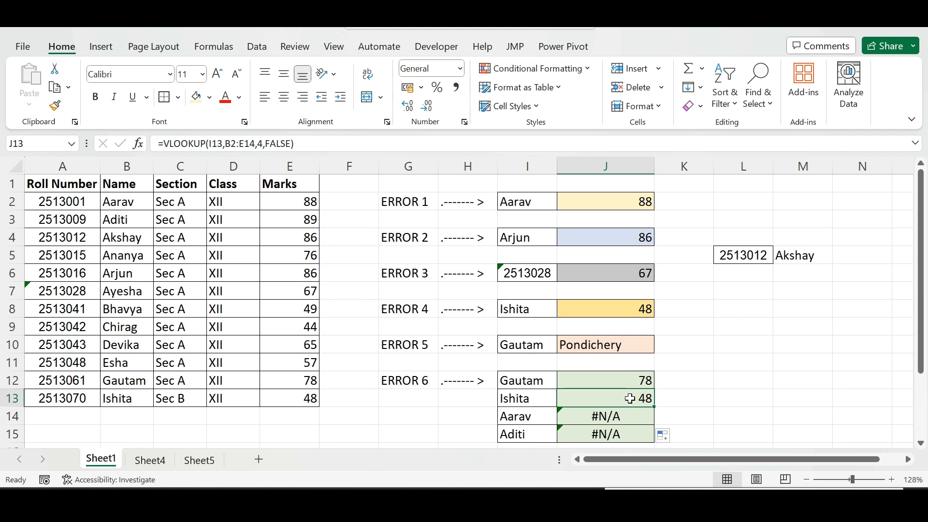
pyautogui.click(631, 415)
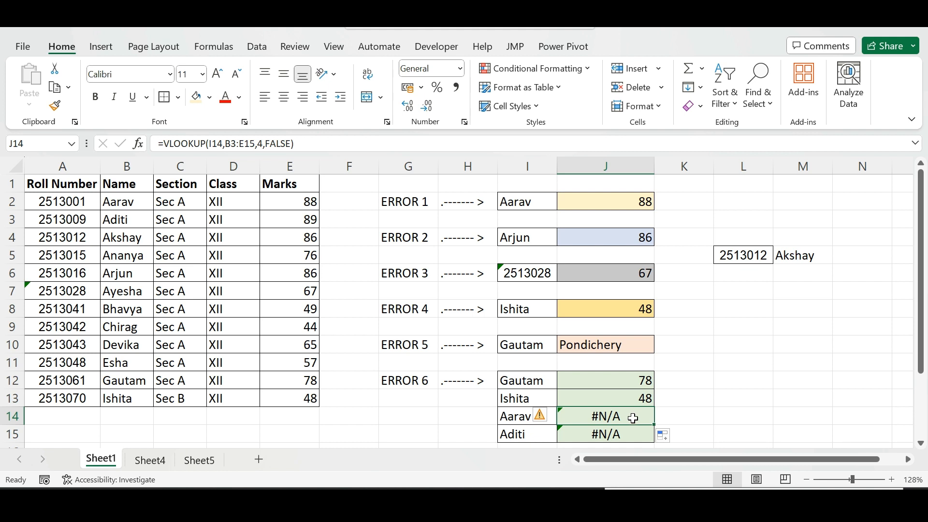
pyautogui.doubleClick(633, 418)
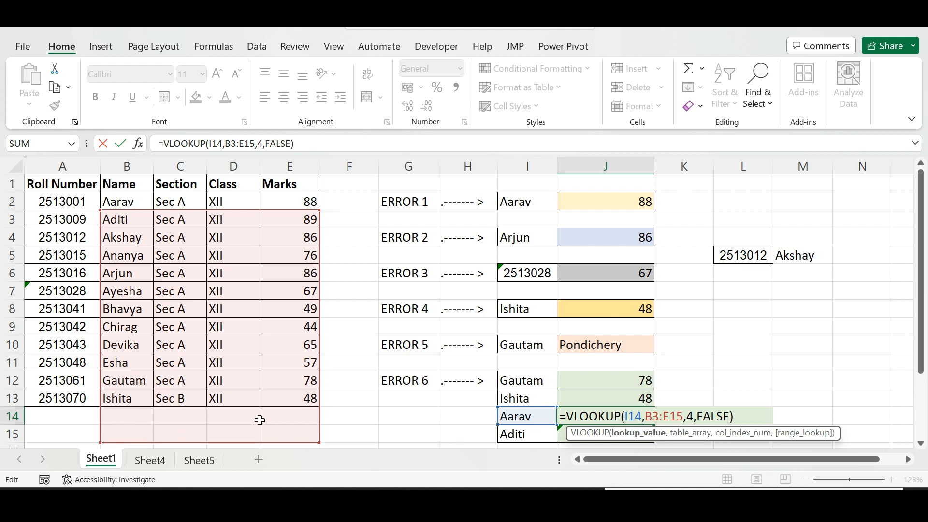
pyautogui.hotkey('ctrl', 'Return')
pyautogui.doubleClick(624, 381)
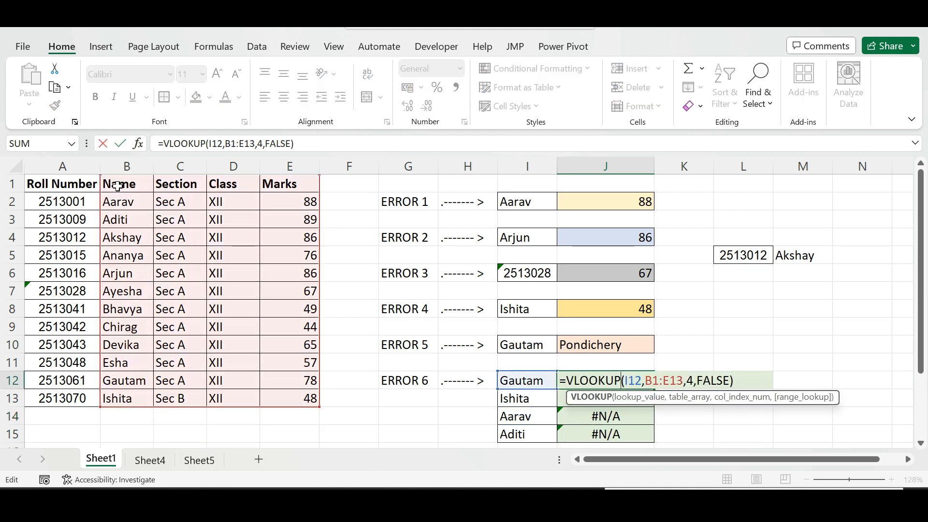
pyautogui.hotkey('ctrl', 'Return')
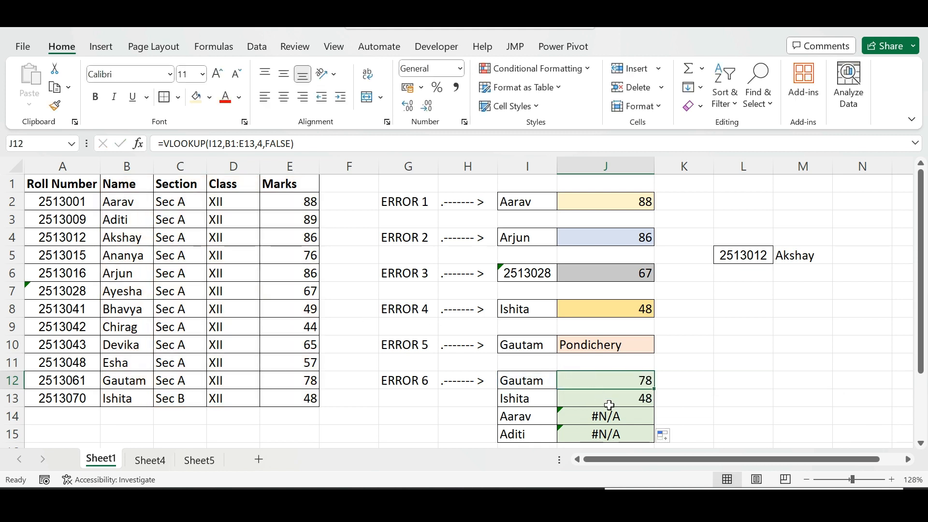
pyautogui.doubleClick(607, 397)
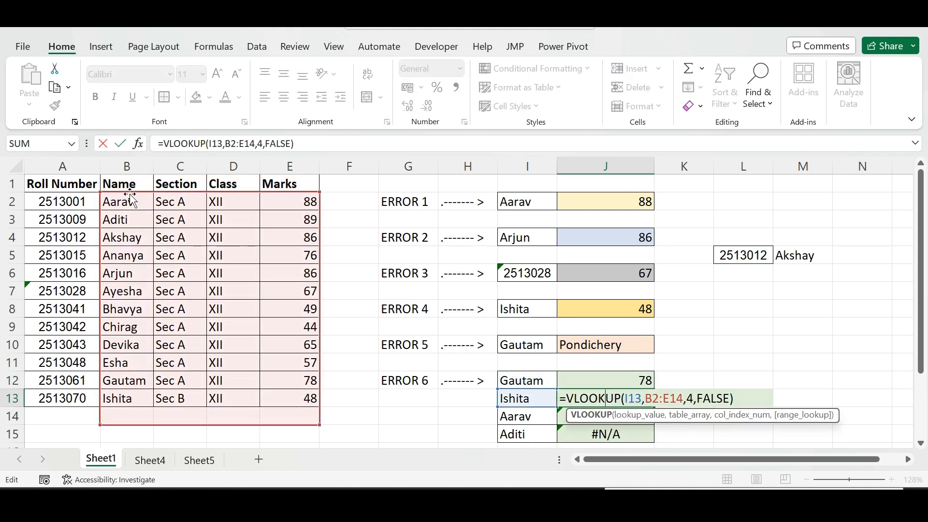
pyautogui.hotkey('ctrl', 'Return')
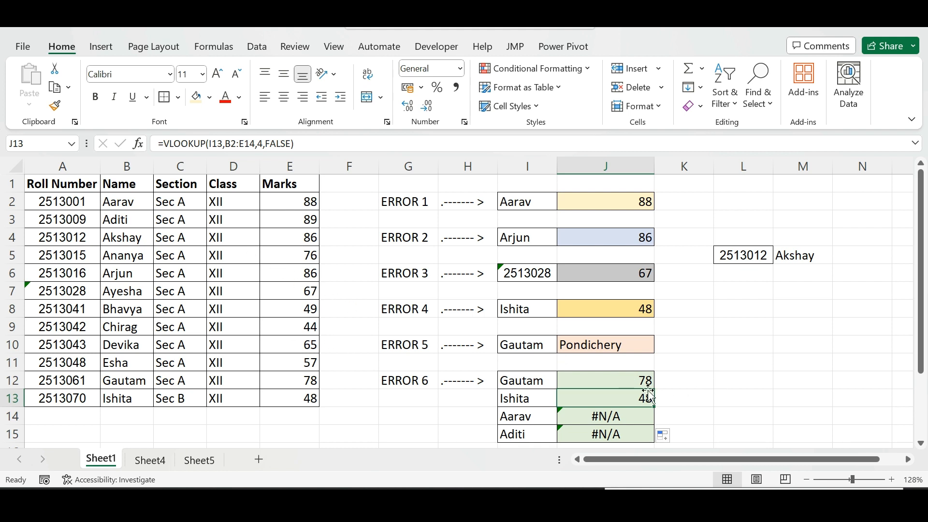
# Edit J12's VLOOKUP so its table array becomes the absolute reference $B$1:$E$13
pyautogui.doubleClick(616, 375)
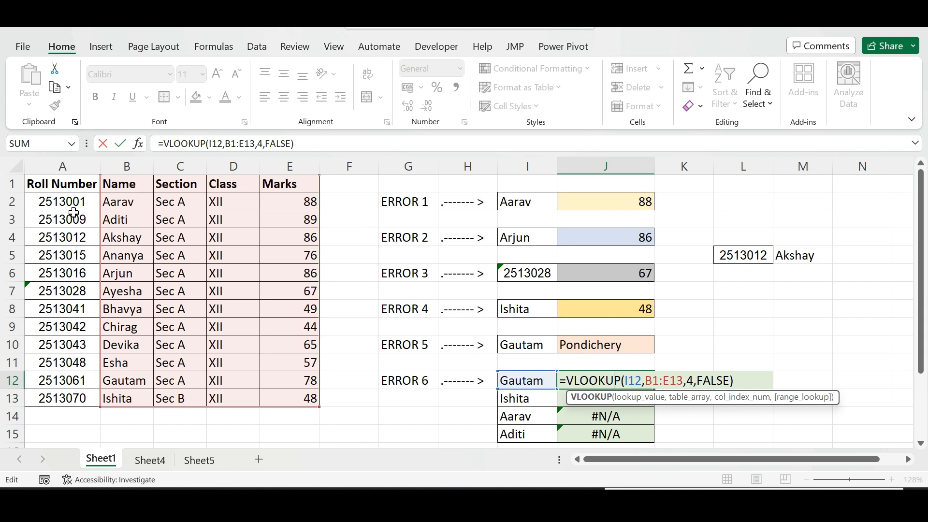
pyautogui.click(233, 147)
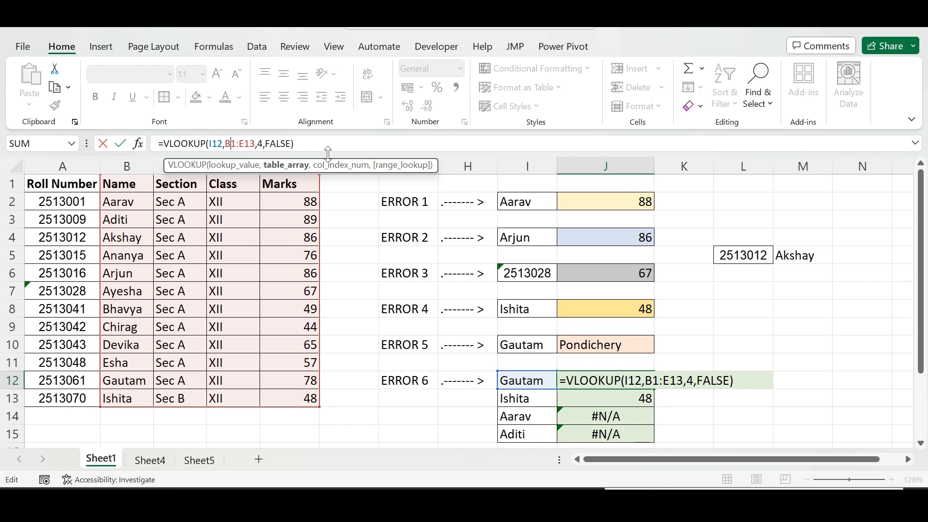
pyautogui.press('F4')
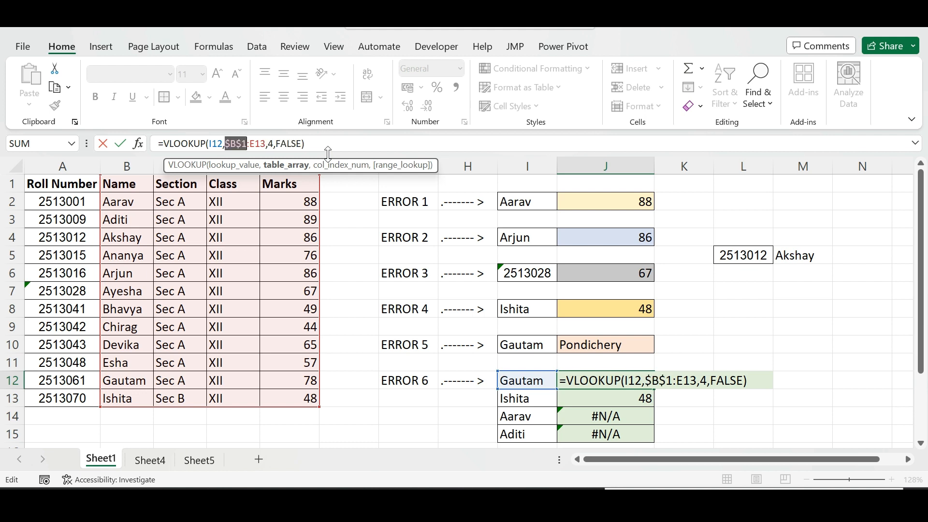
pyautogui.click(258, 146)
pyautogui.press('F4')
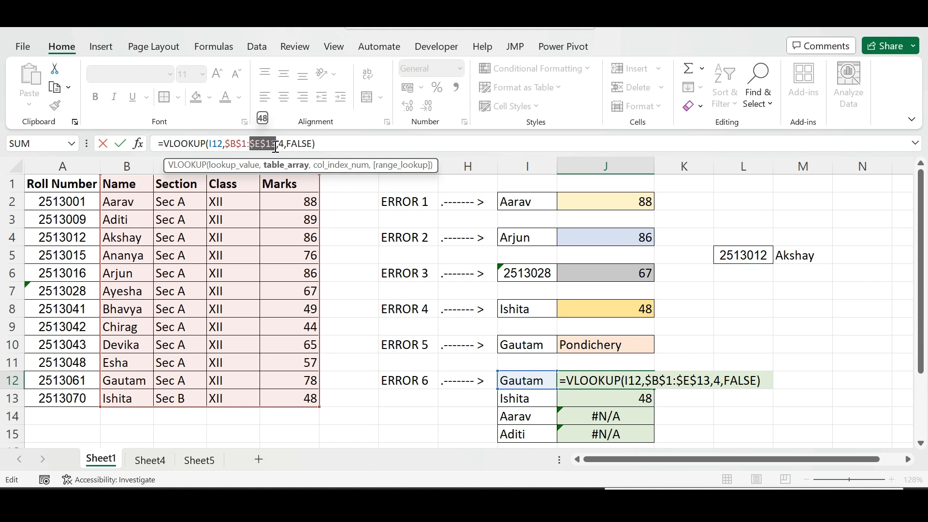
pyautogui.click(313, 144)
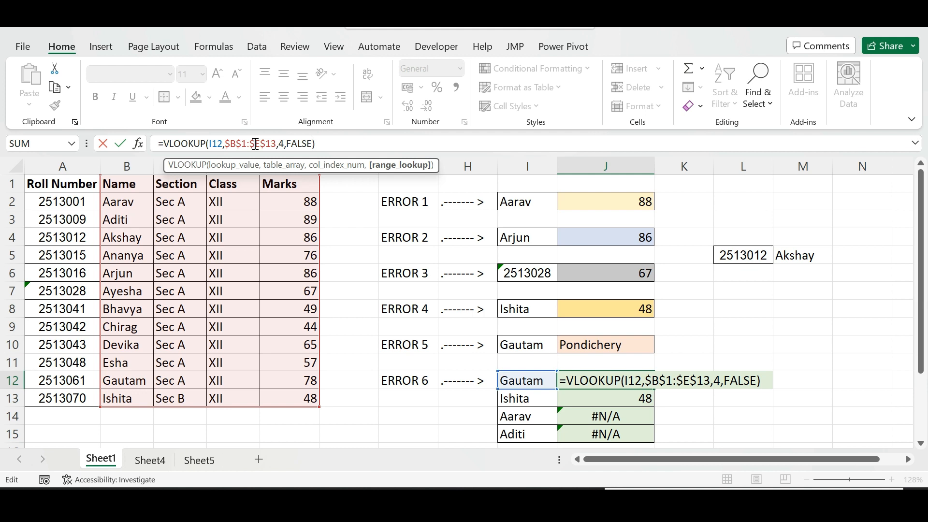
pyautogui.press('Return')
# Fill J12's corrected formula down through J15
pyautogui.click(632, 385)
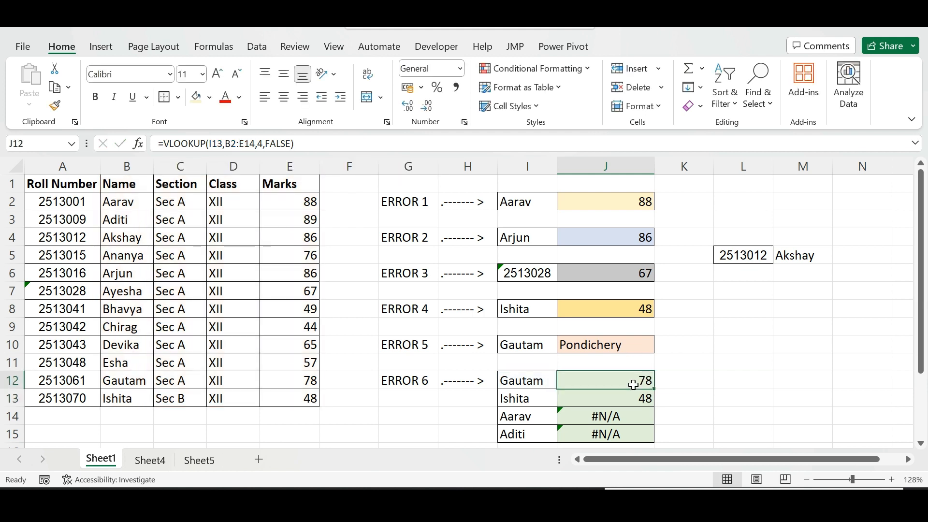
pyautogui.moveTo(656, 388); pyautogui.dragTo(650, 437)
pyautogui.click(689, 423)
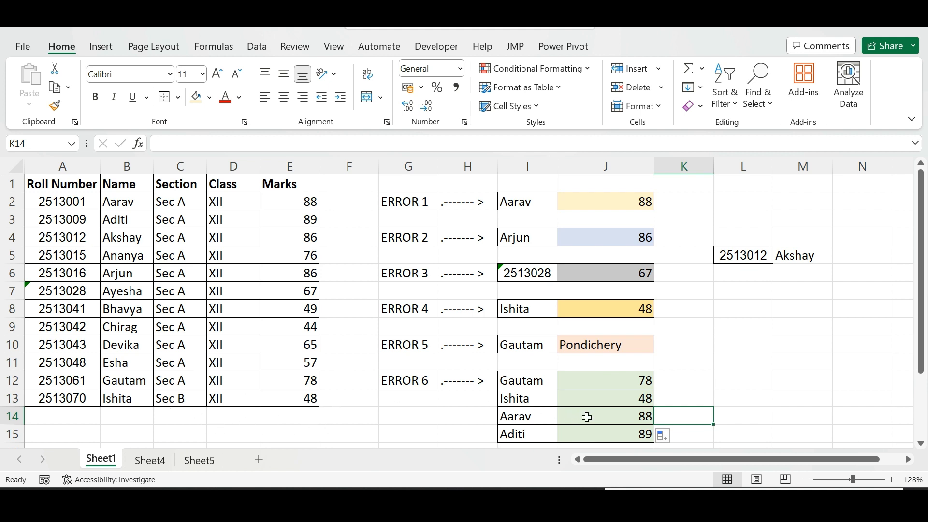
pyautogui.click(615, 382)
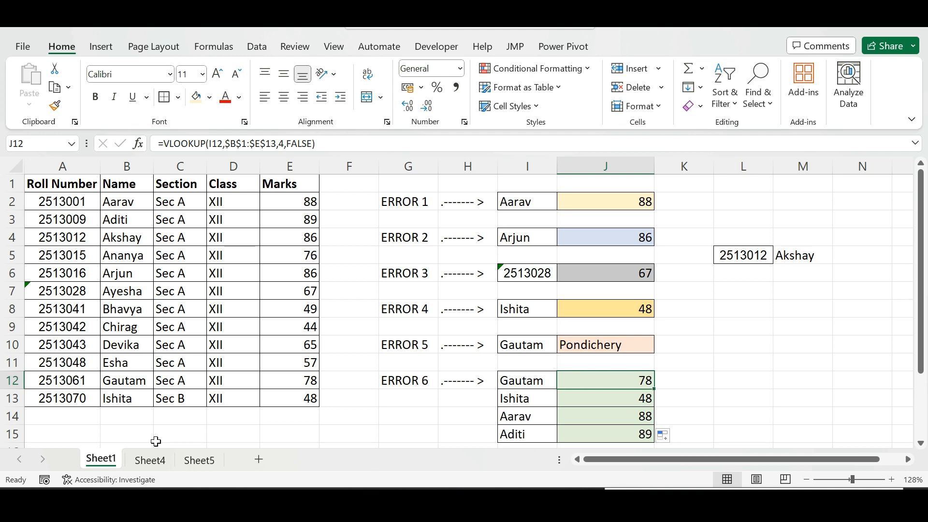
# Switch to Sheet5 and review the summary of the six VLOOKUP error descriptions
pyautogui.click(209, 465)
pyautogui.click(248, 202)
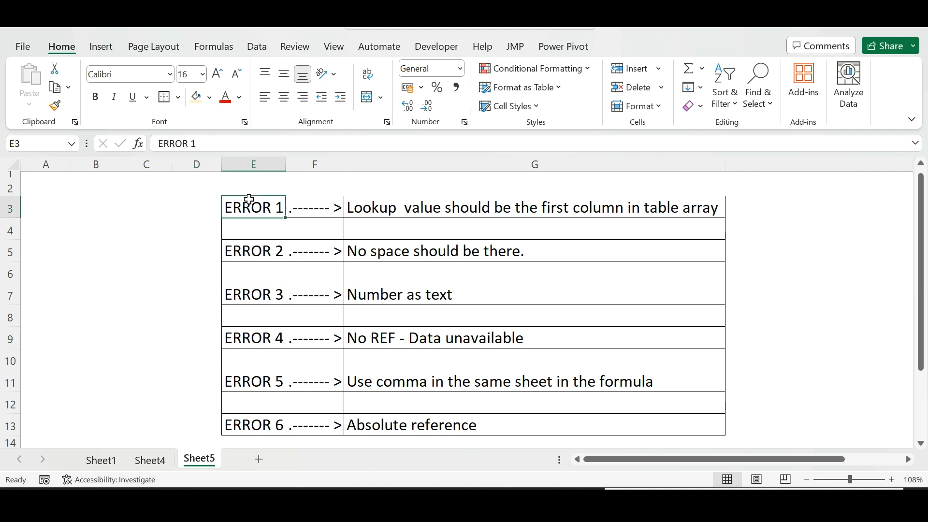
pyautogui.click(389, 213)
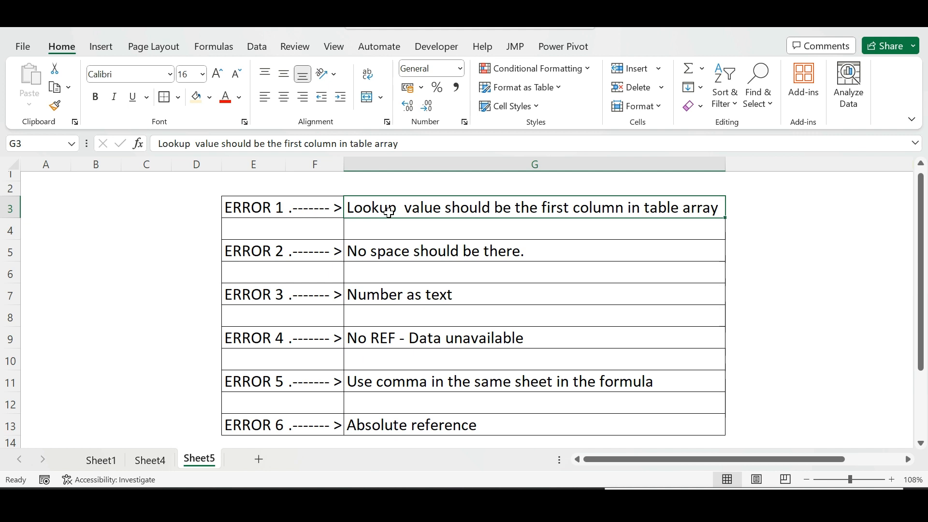
pyautogui.click(407, 300)
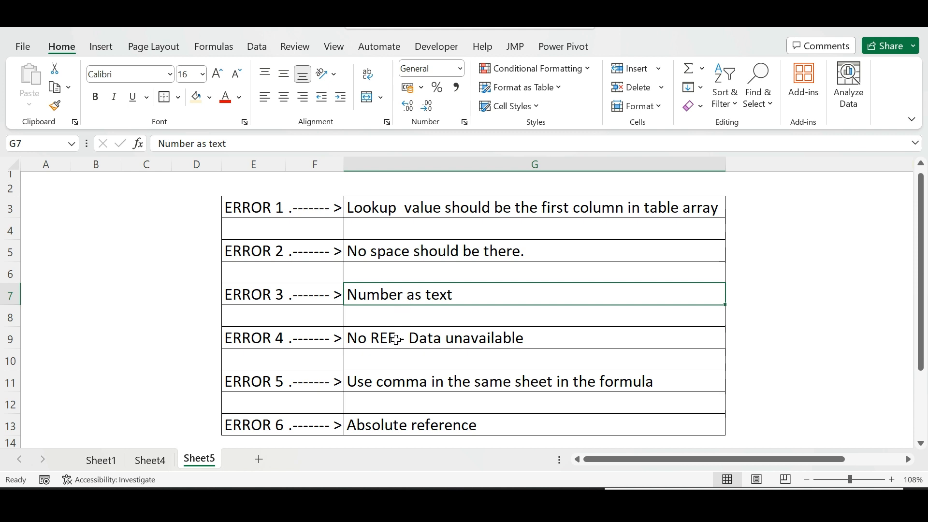
pyautogui.click(390, 340)
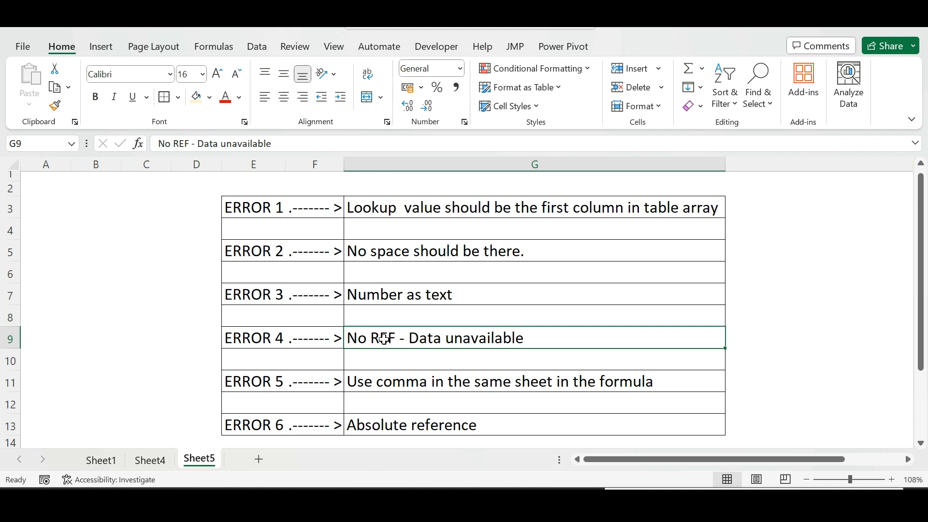
pyautogui.click(425, 379)
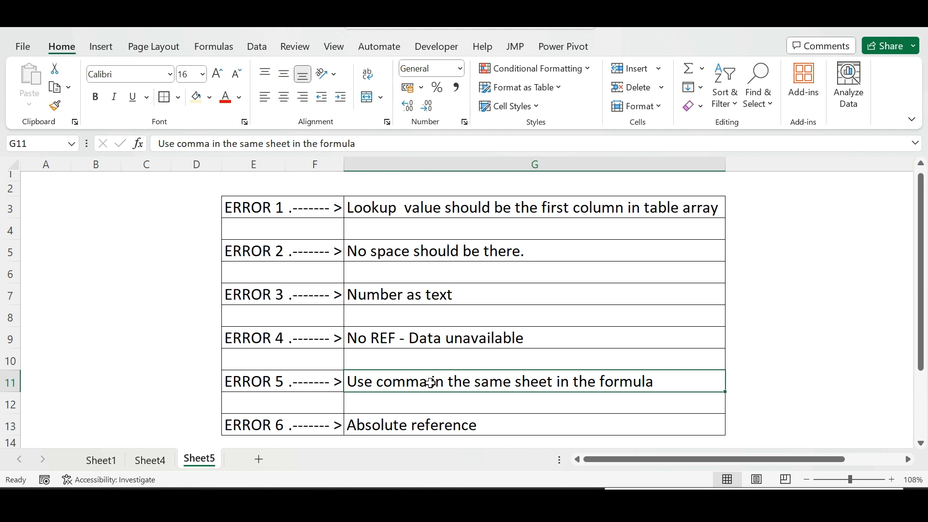
pyautogui.click(424, 429)
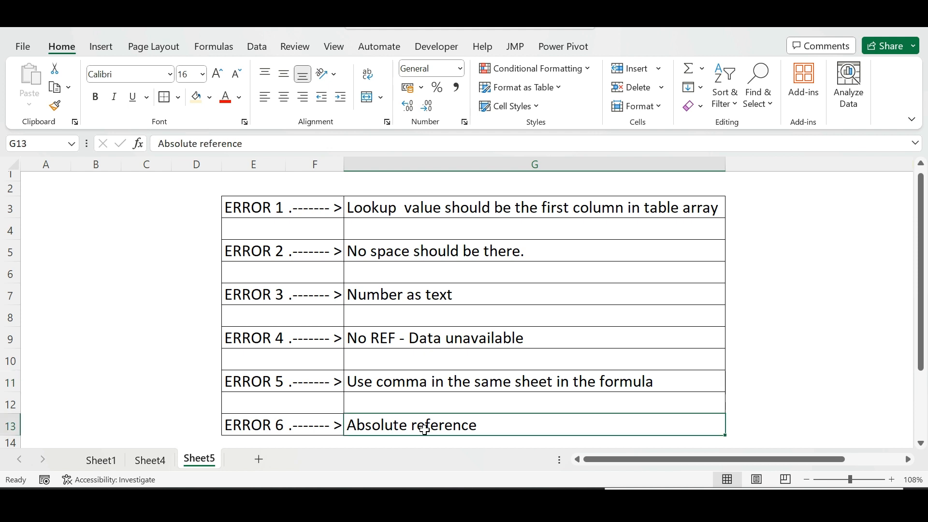